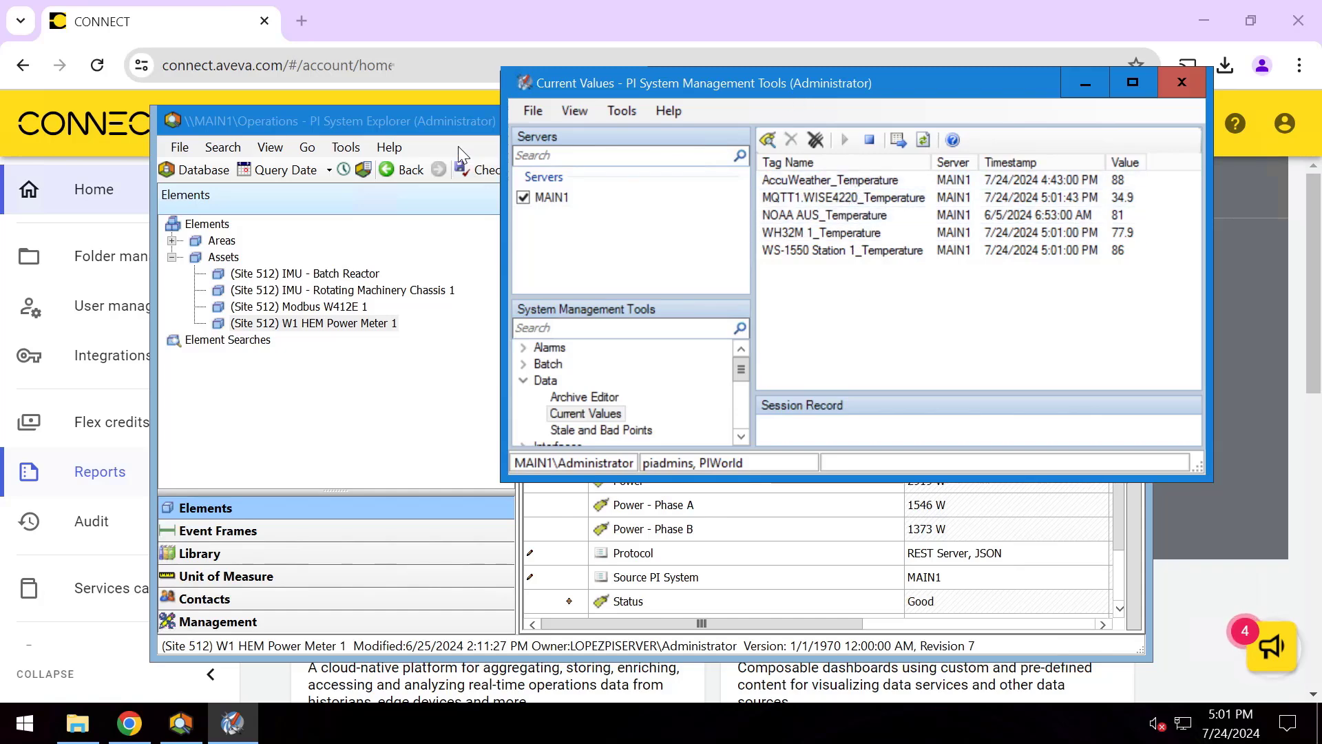
Review the W1 HEM Power Meter 1 attributes in PI System Explorer, then return to Chrome
left_click(445, 123)
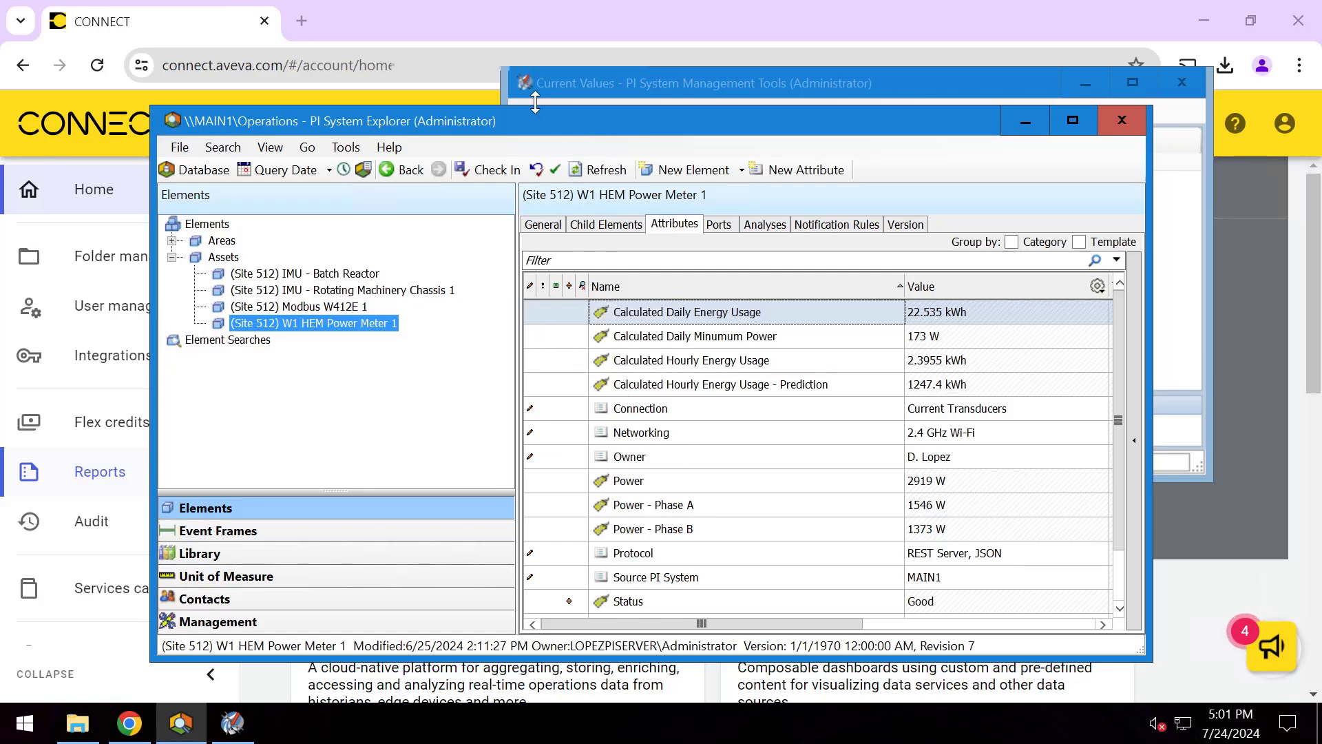
left_click(527, 33)
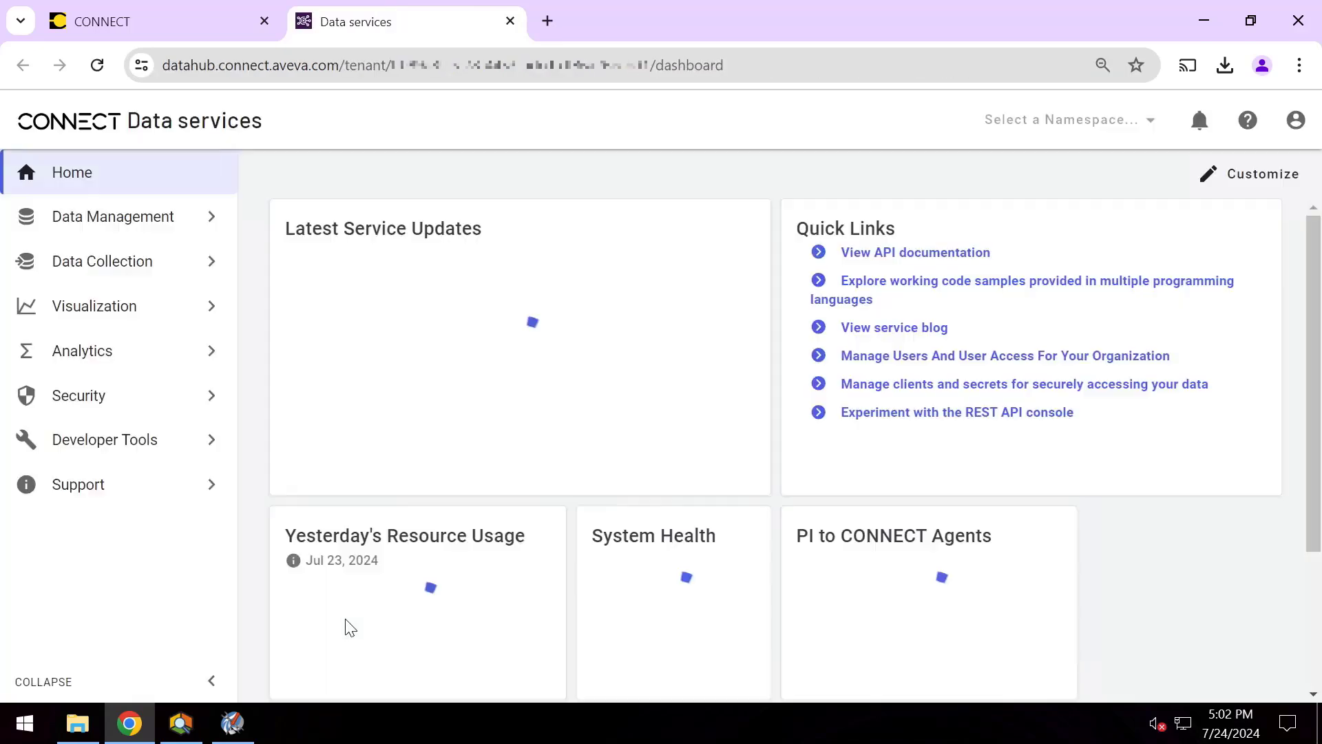
Check the empty Sequential Data Store streams list against the PI current values
left_click(212, 221)
left_click(259, 227)
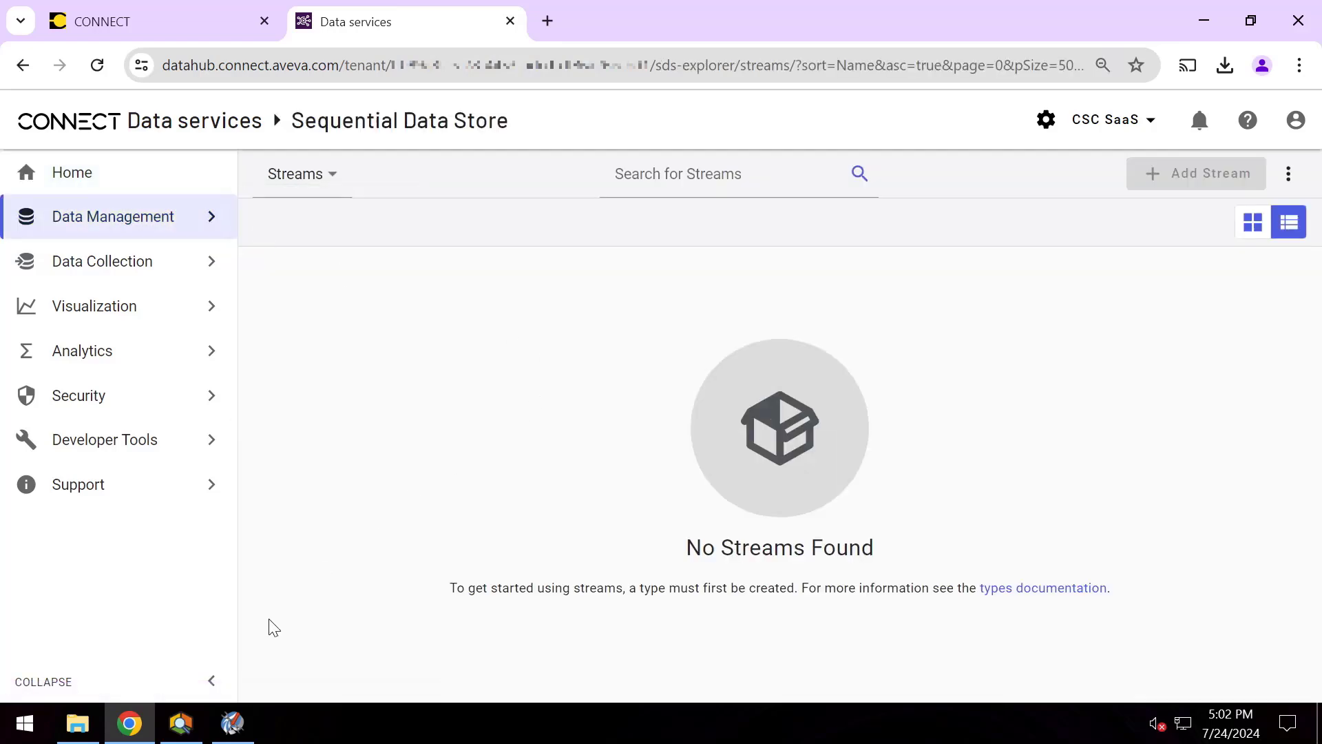
left_click(232, 734)
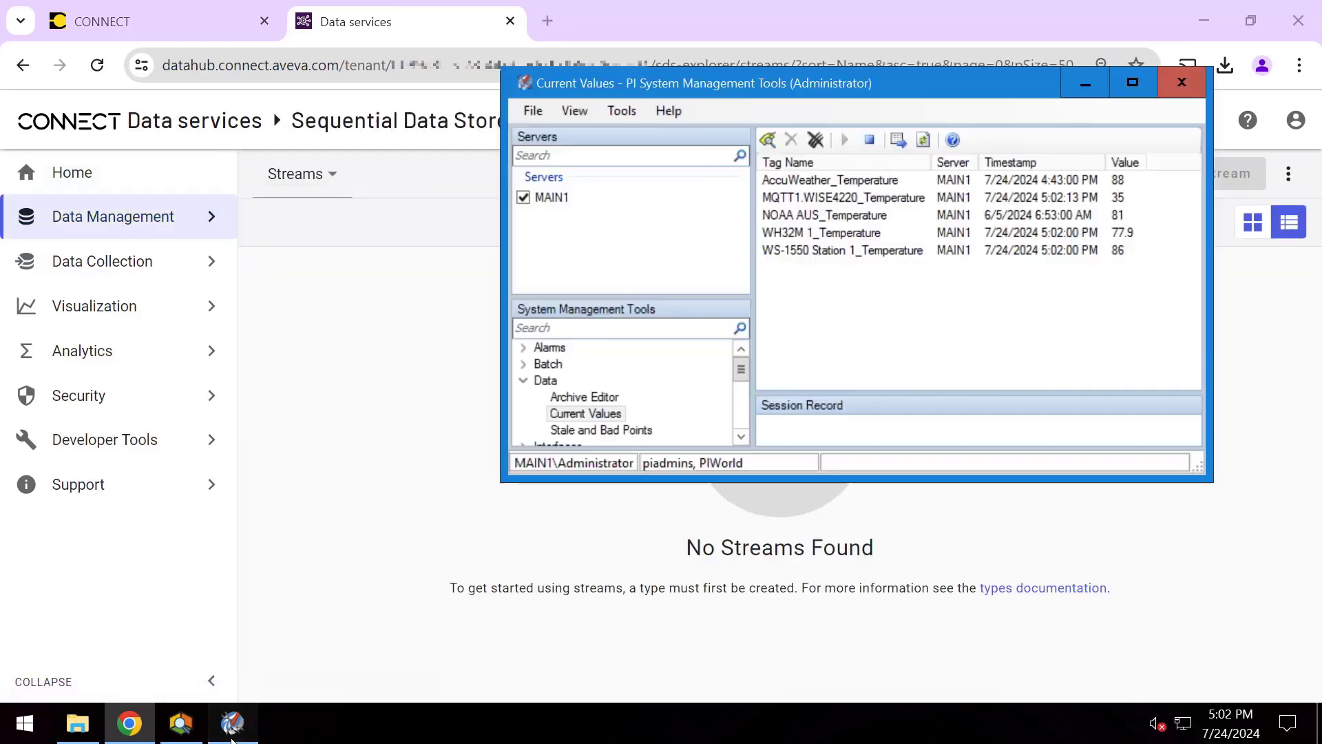
left_click(180, 723)
left_click(725, 18)
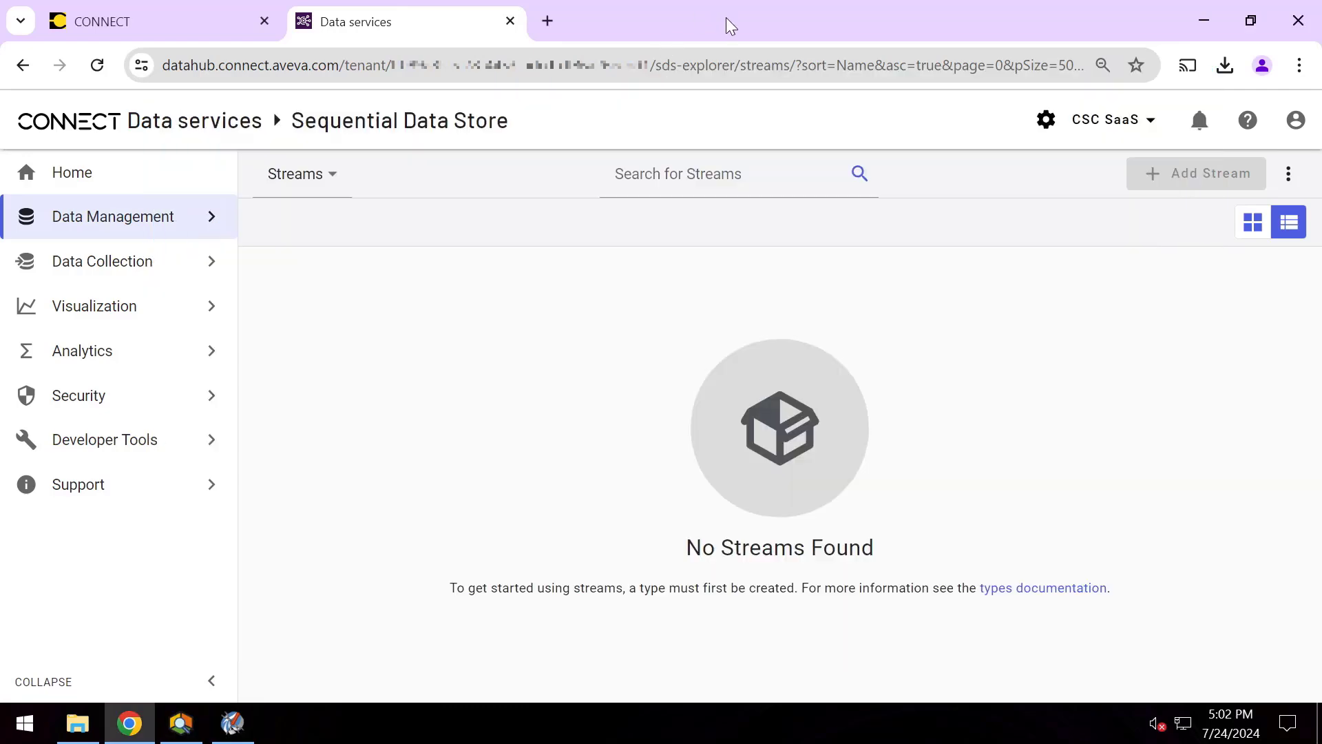
Download the PI to CONNECT Agent installer (version 2.2.1567.0) from the PI to CONNECT Agents page
left_click(211, 268)
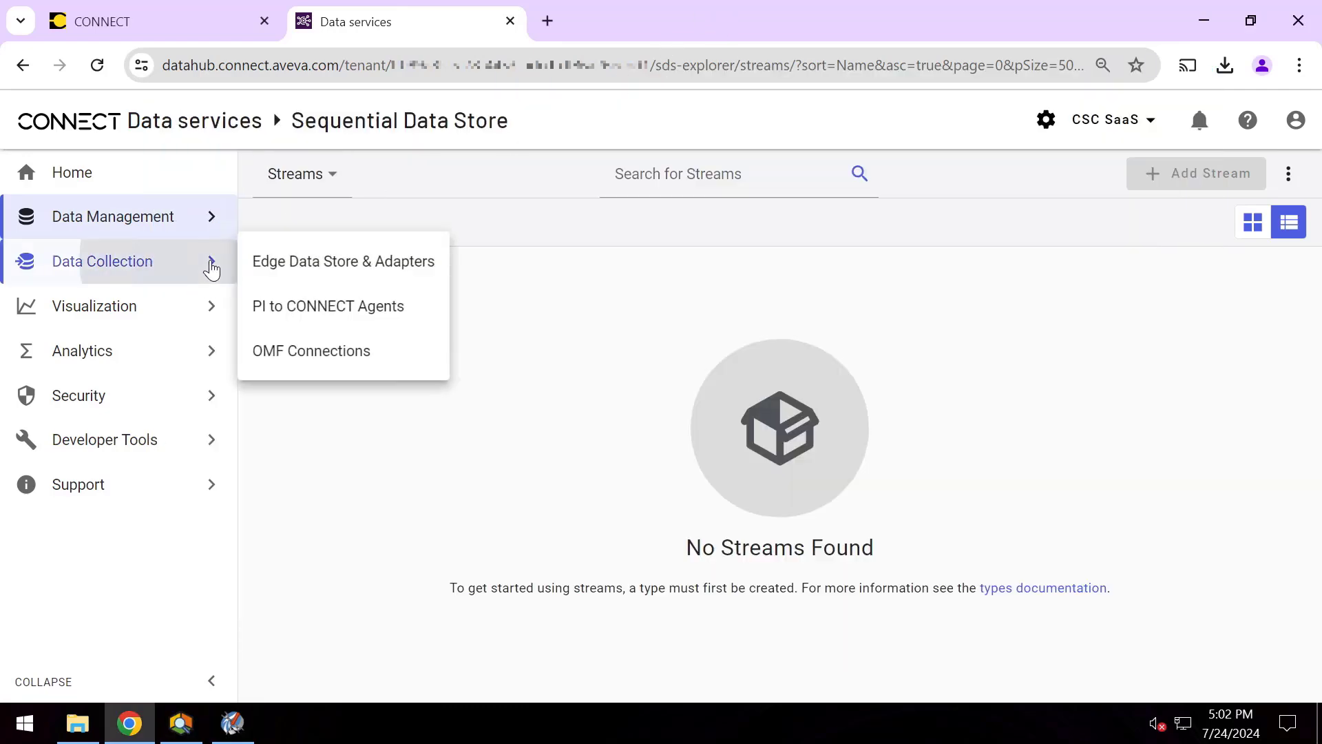
left_click(303, 309)
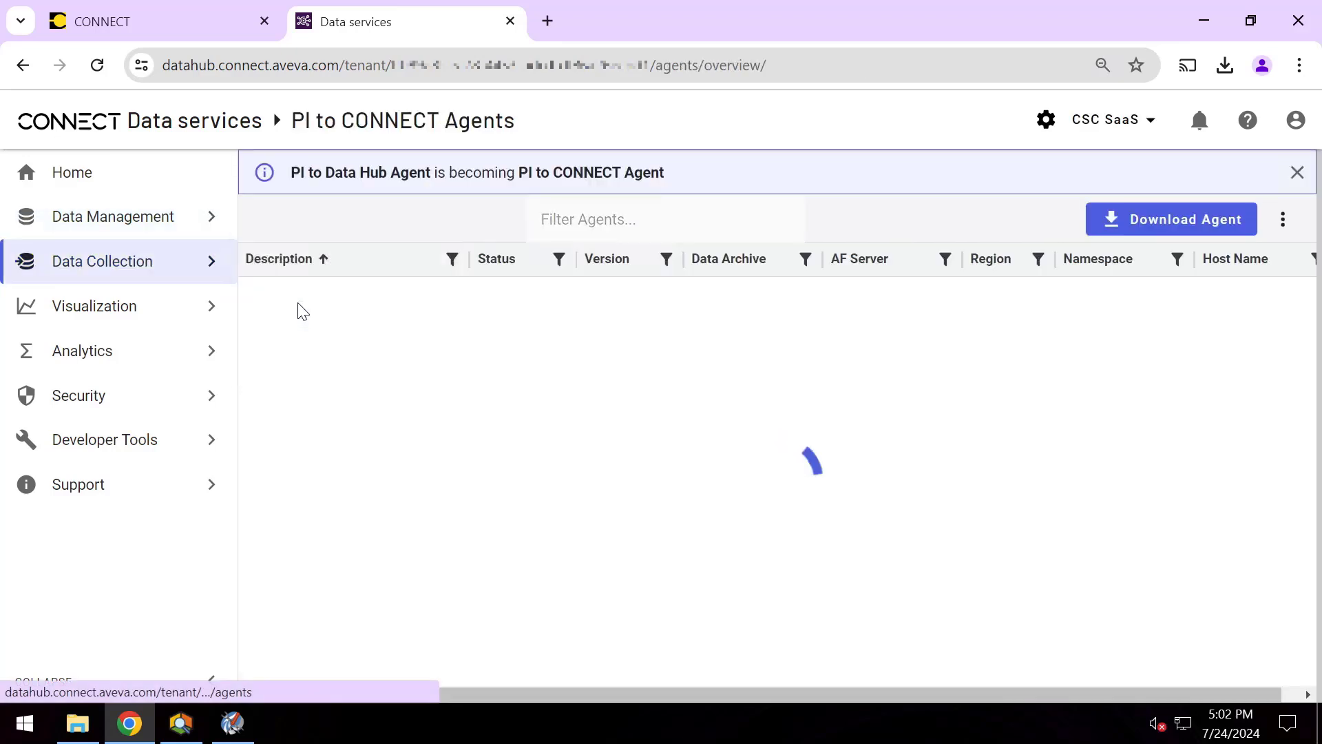
left_click(1142, 220)
left_click(735, 412)
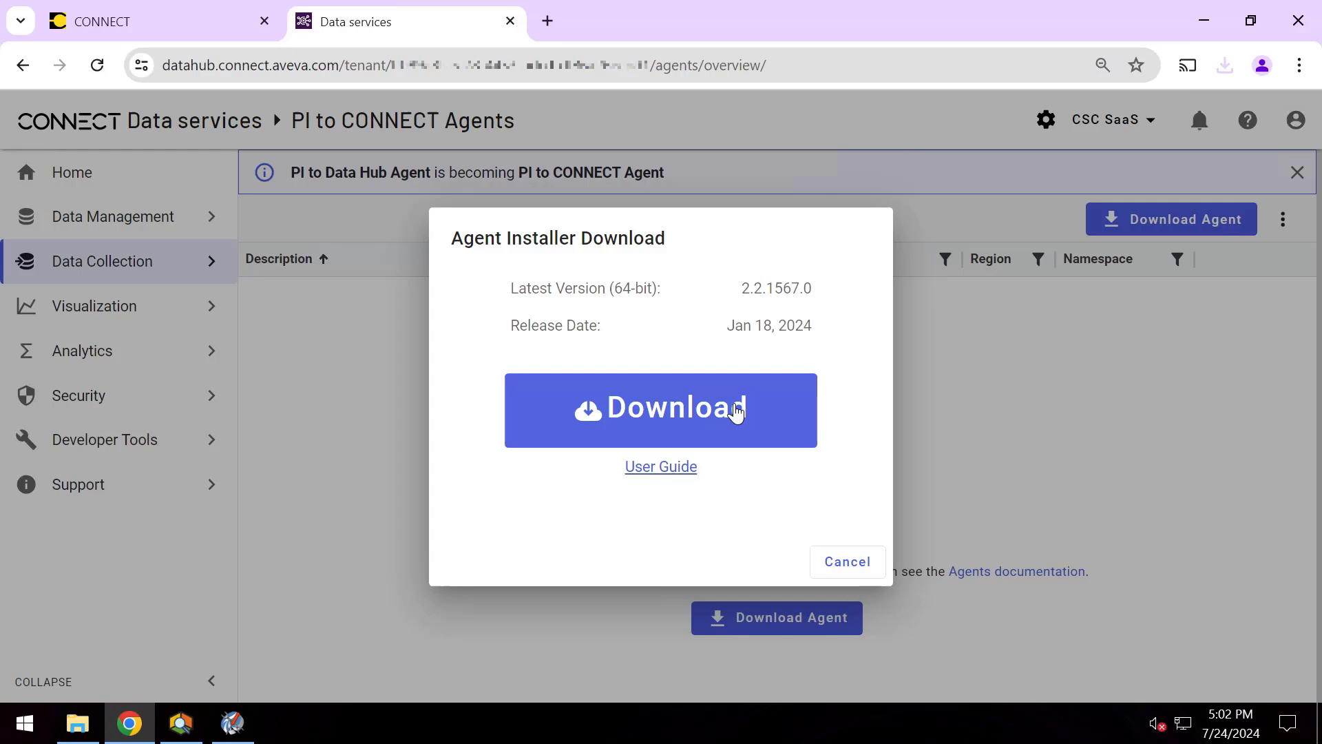
Run PItoDataHubAgent_SetupKit_2_2_1567_0.exe from Downloads and install with the default NT SERVICE\PIToDataHubAgent account
left_click(78, 723)
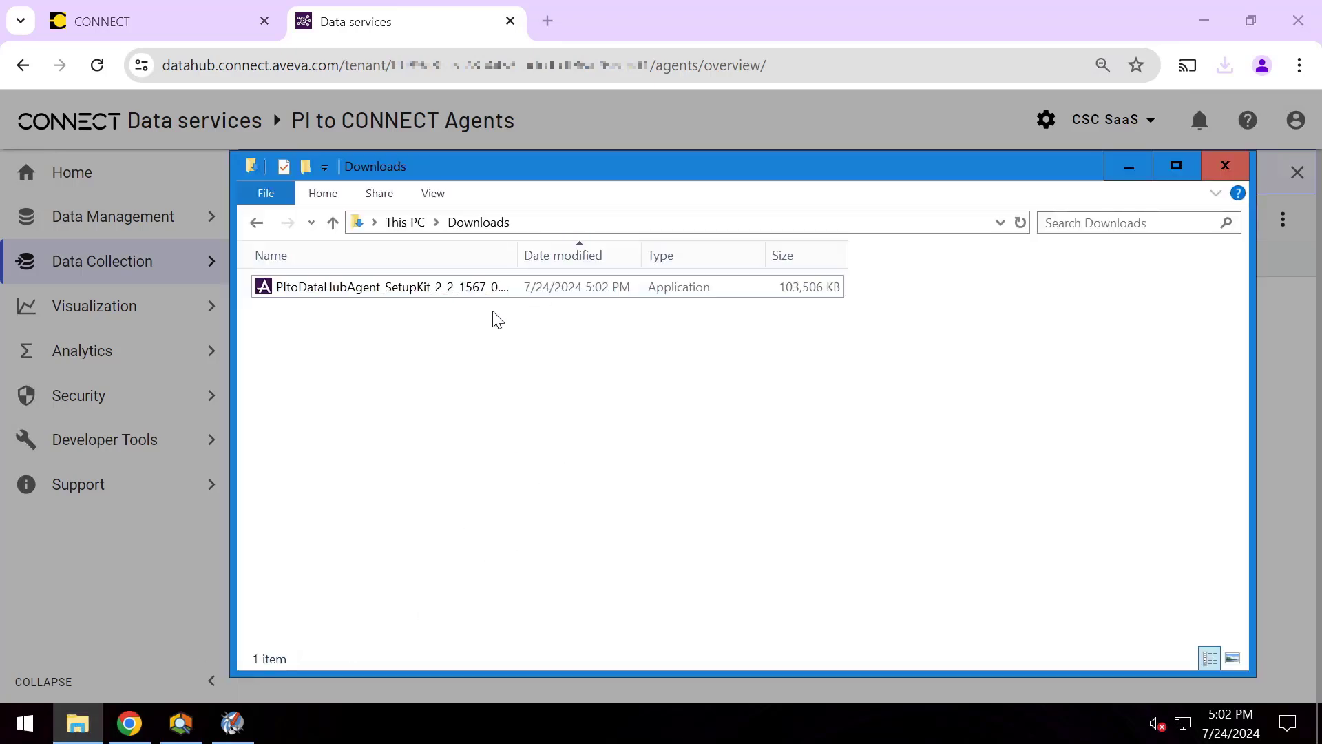
left_click(417, 290)
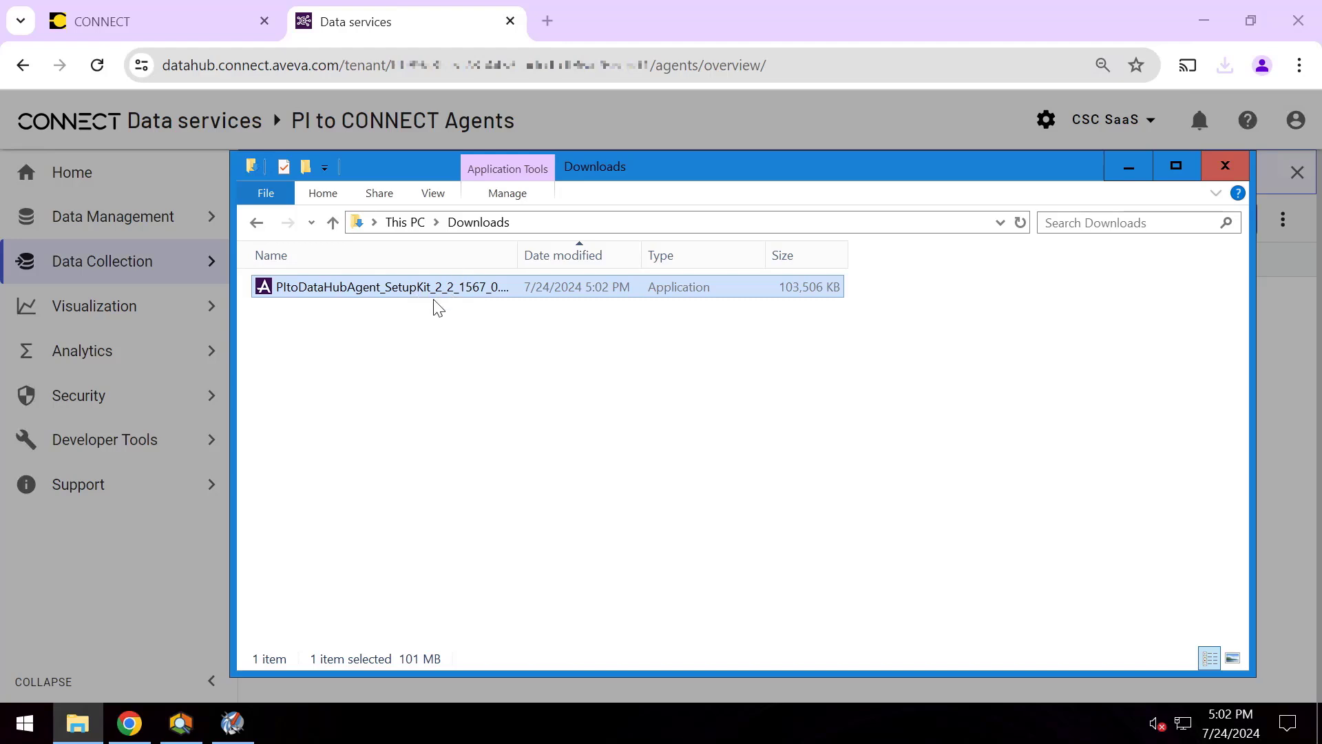
double_click(435, 301)
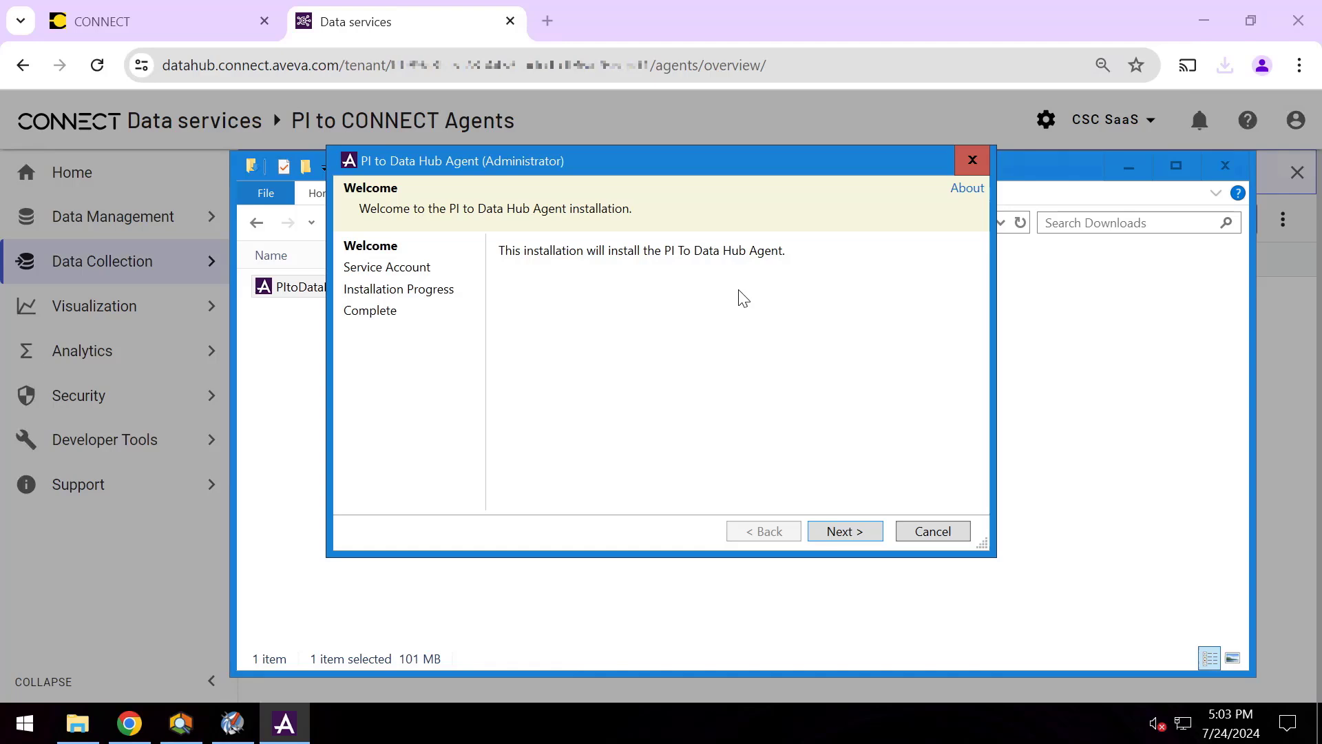
left_click(844, 532)
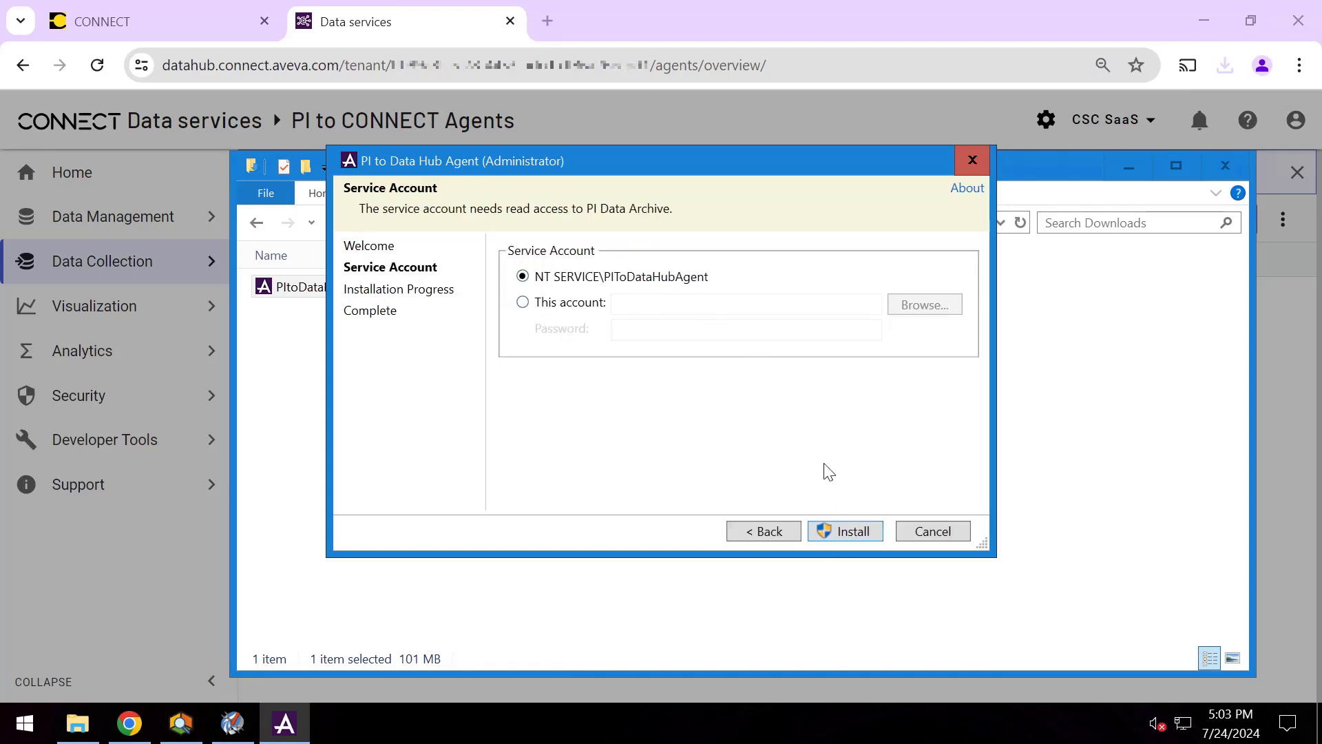
left_click(849, 535)
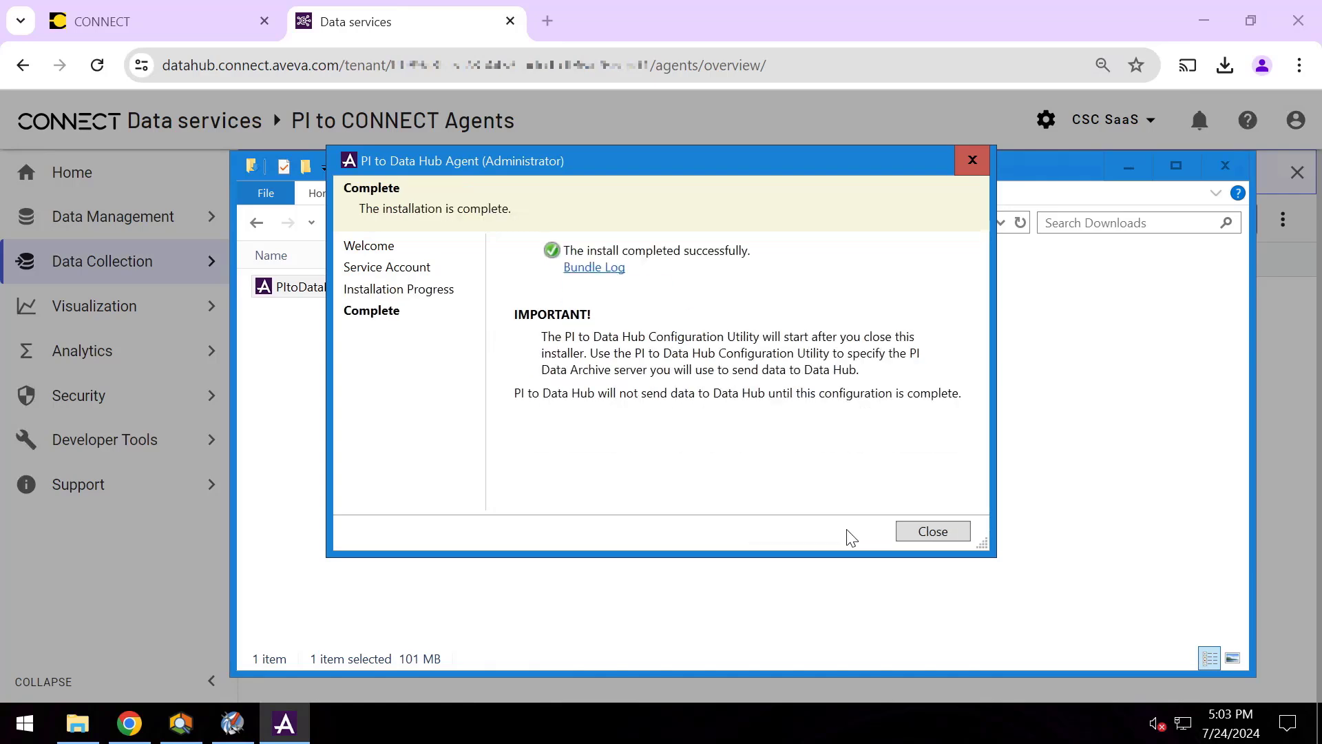
Close the finished installer and sign the agent in to Data Hub through Chrome
left_click(956, 530)
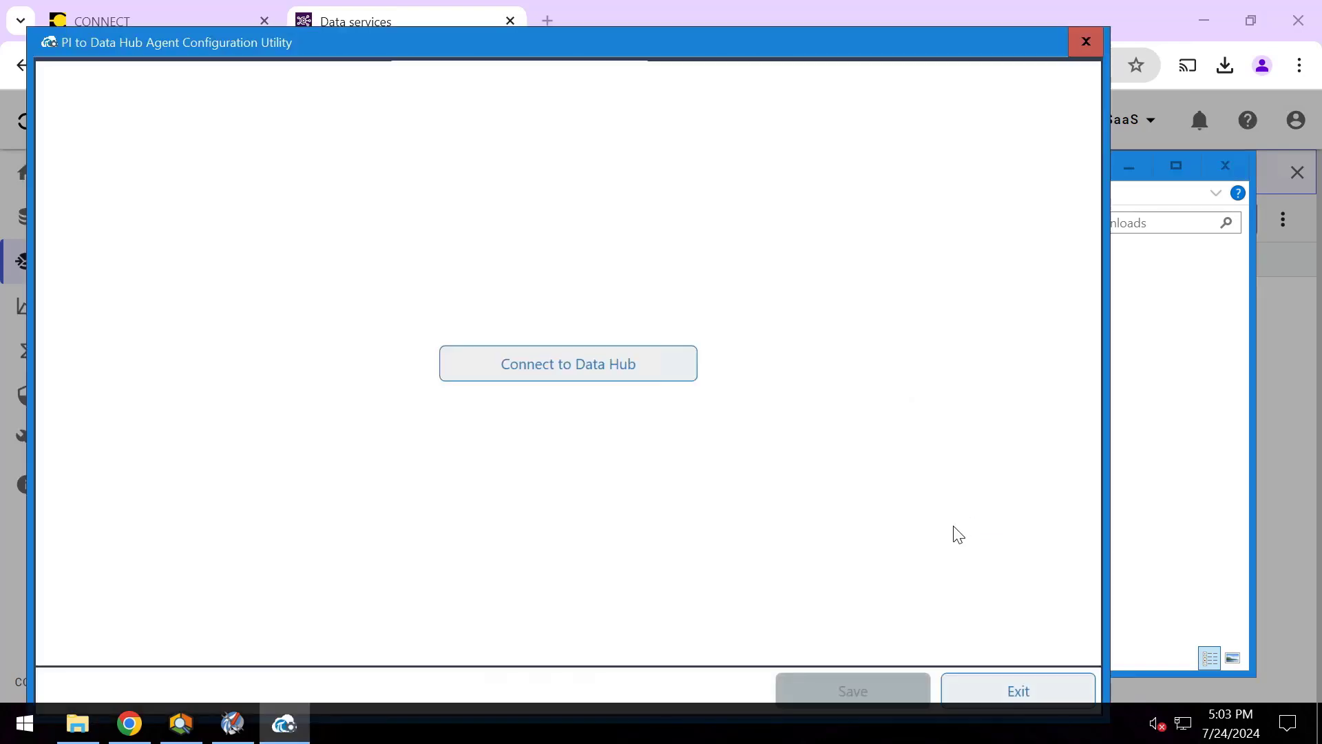
left_click(646, 362)
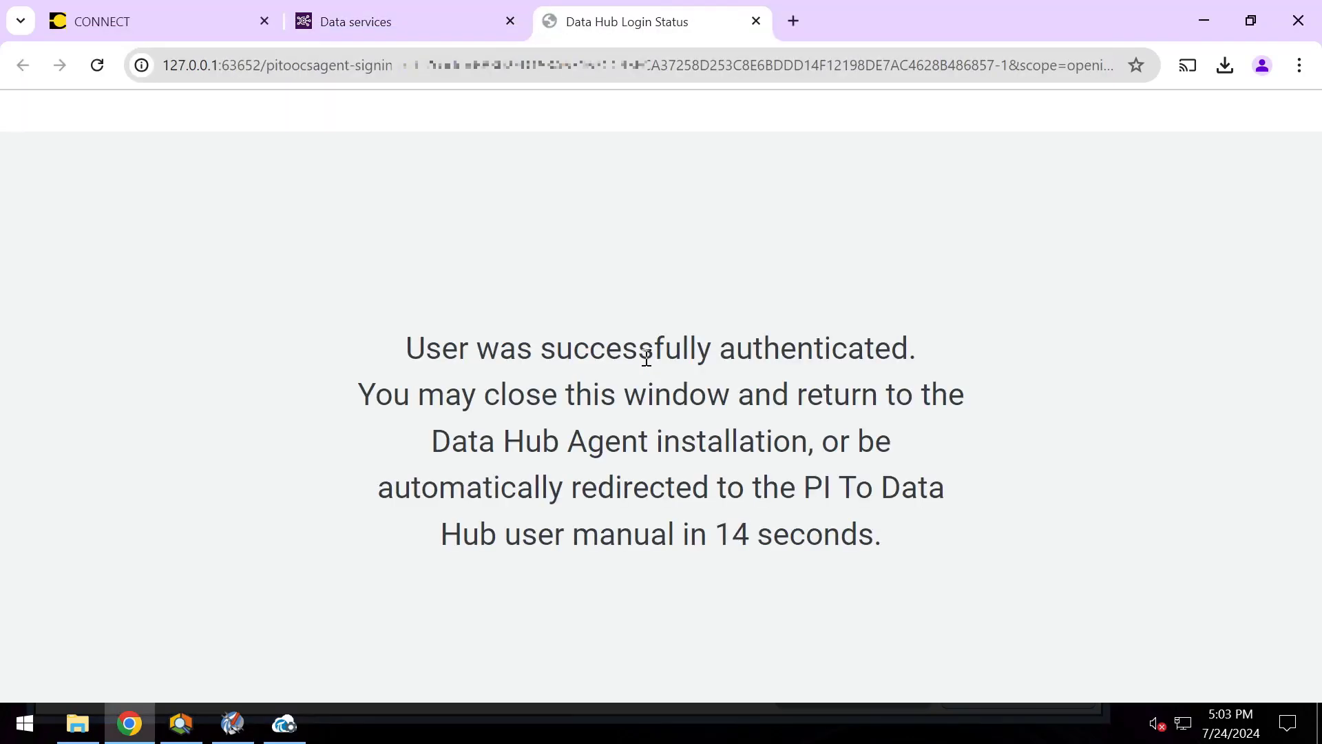
left_click(428, 11)
Choose the CSC SaaS (westus) namespace and describe the agent as 'MAIN1 Agent'
left_click(284, 723)
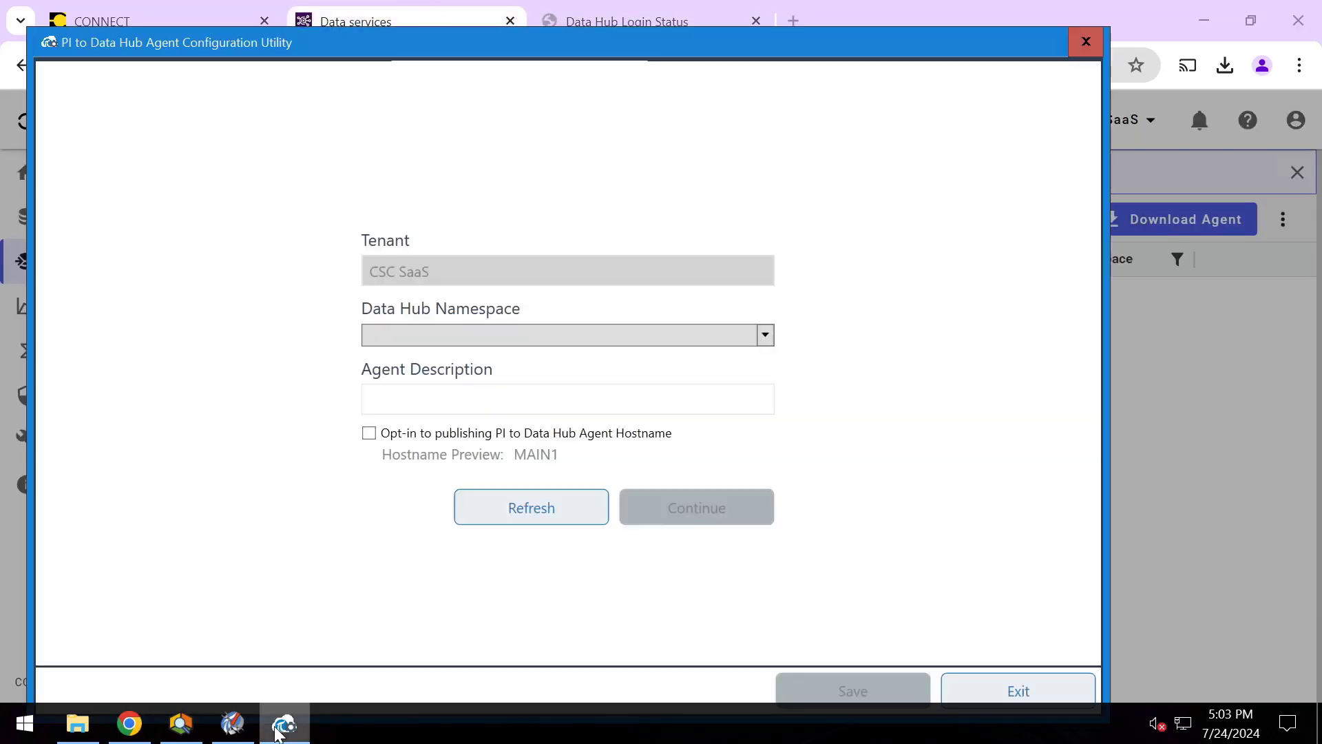
left_click(546, 333)
left_click(459, 359)
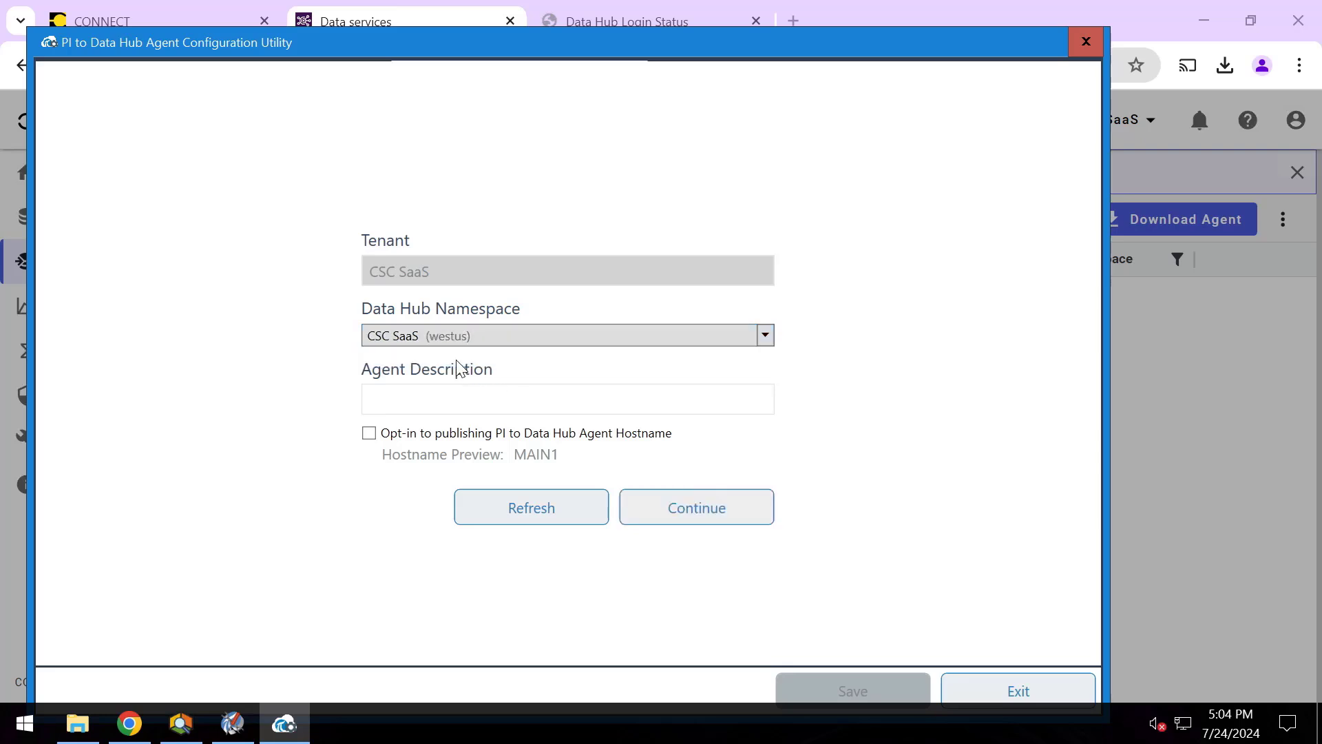
left_click(454, 400)
type("MAIN1 Ag")
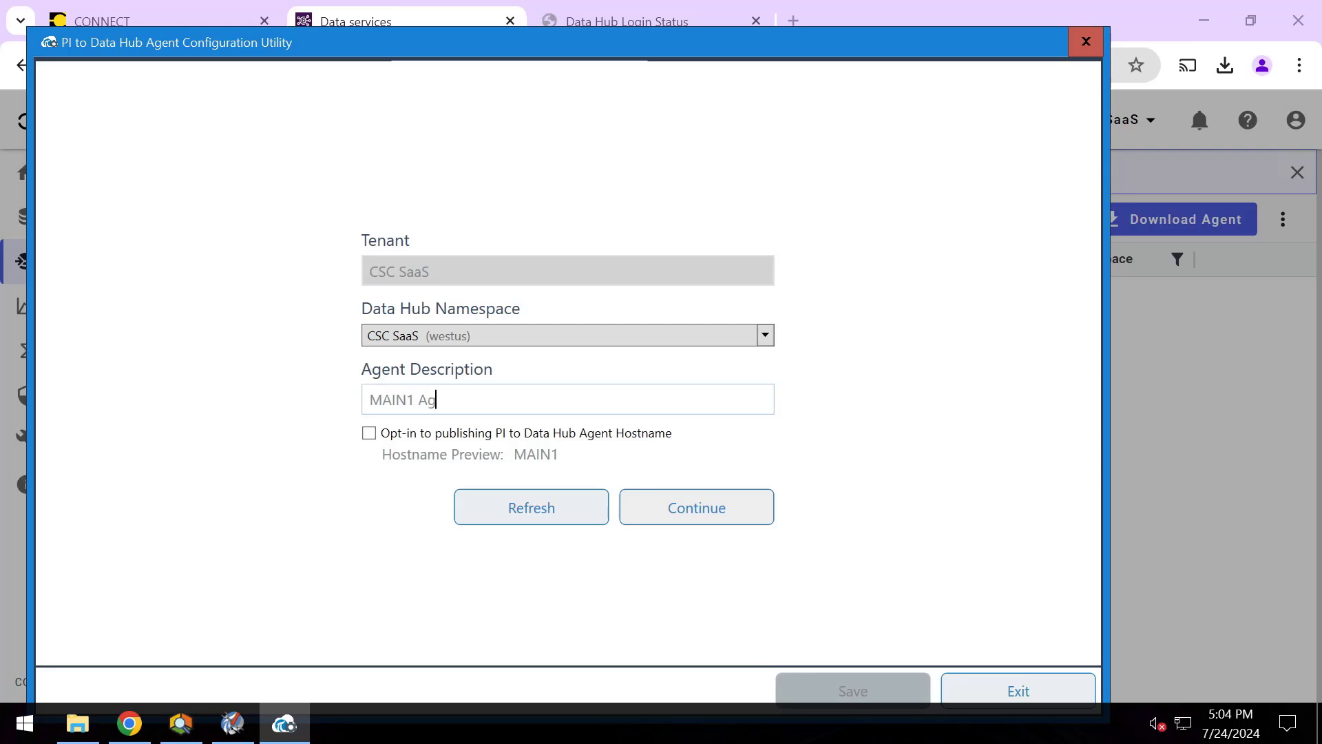
type("ent")
left_click(692, 513)
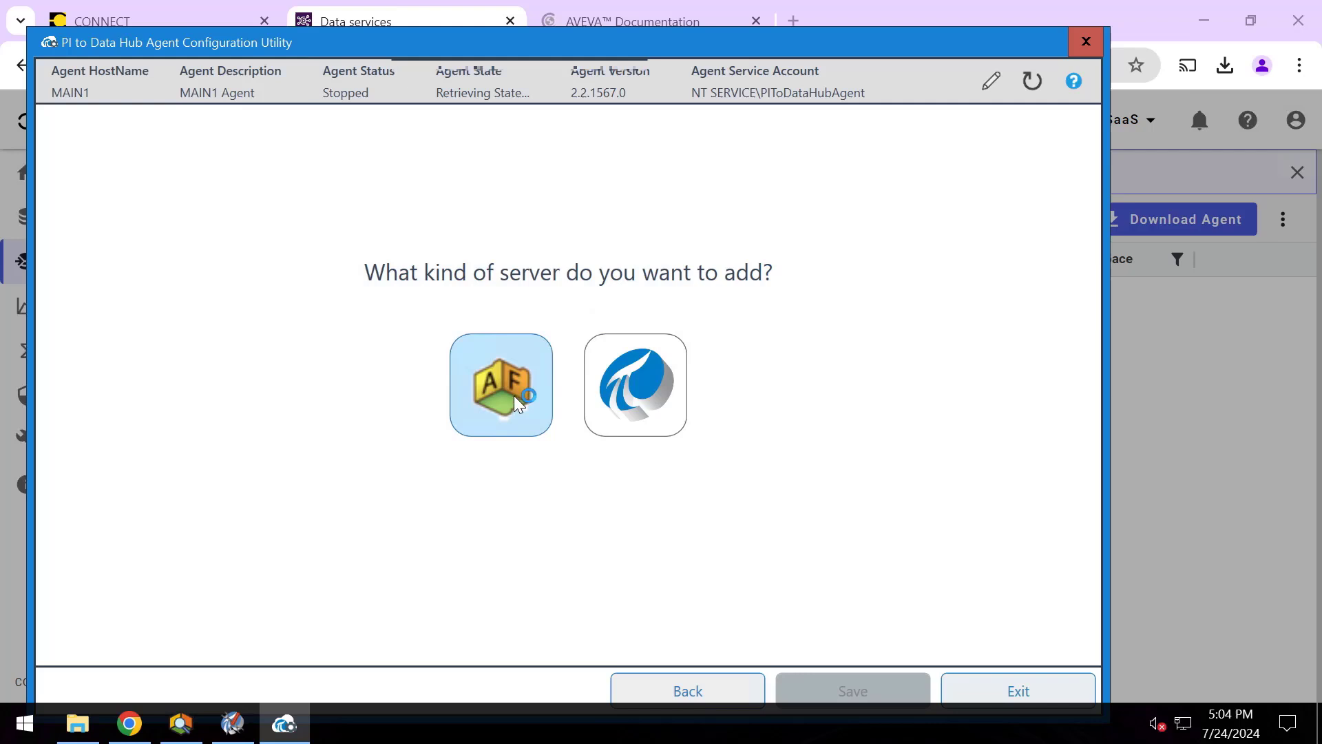
Add MAIN1 as the agent's AF server
left_click(514, 395)
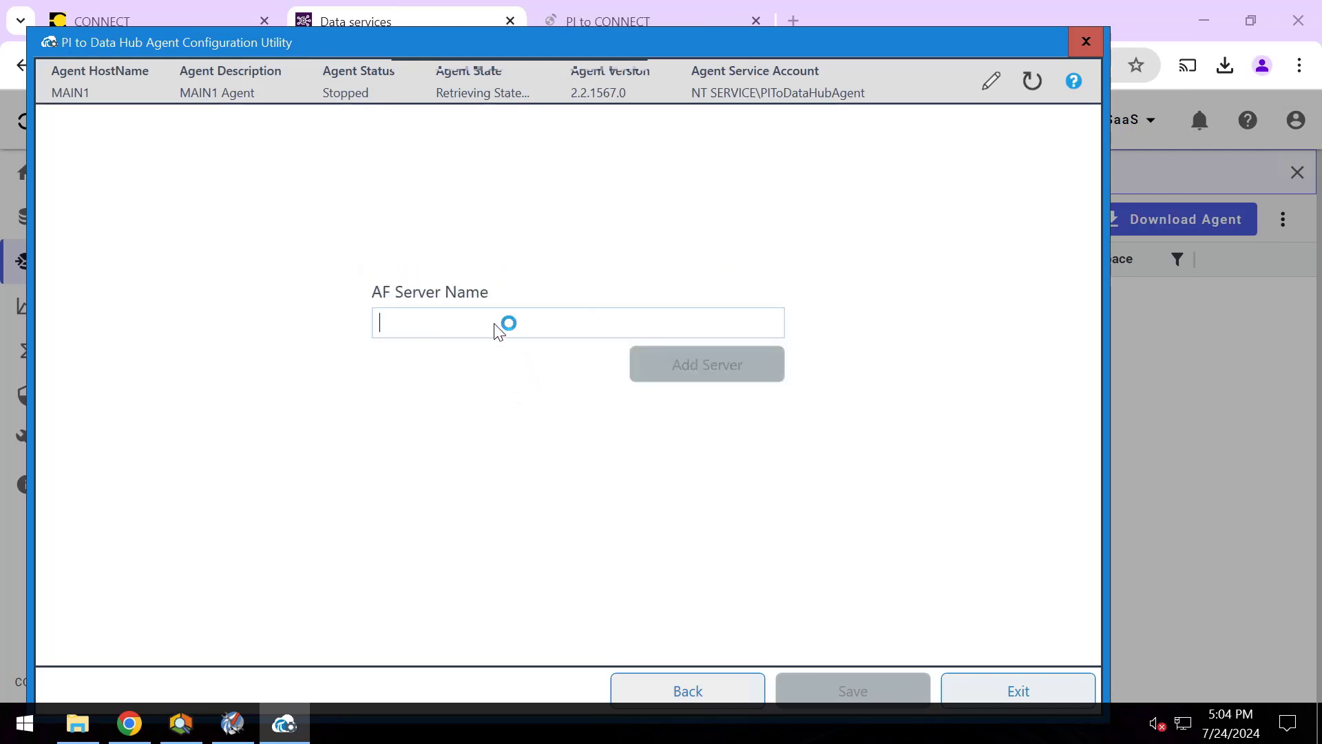
type("MAIN1")
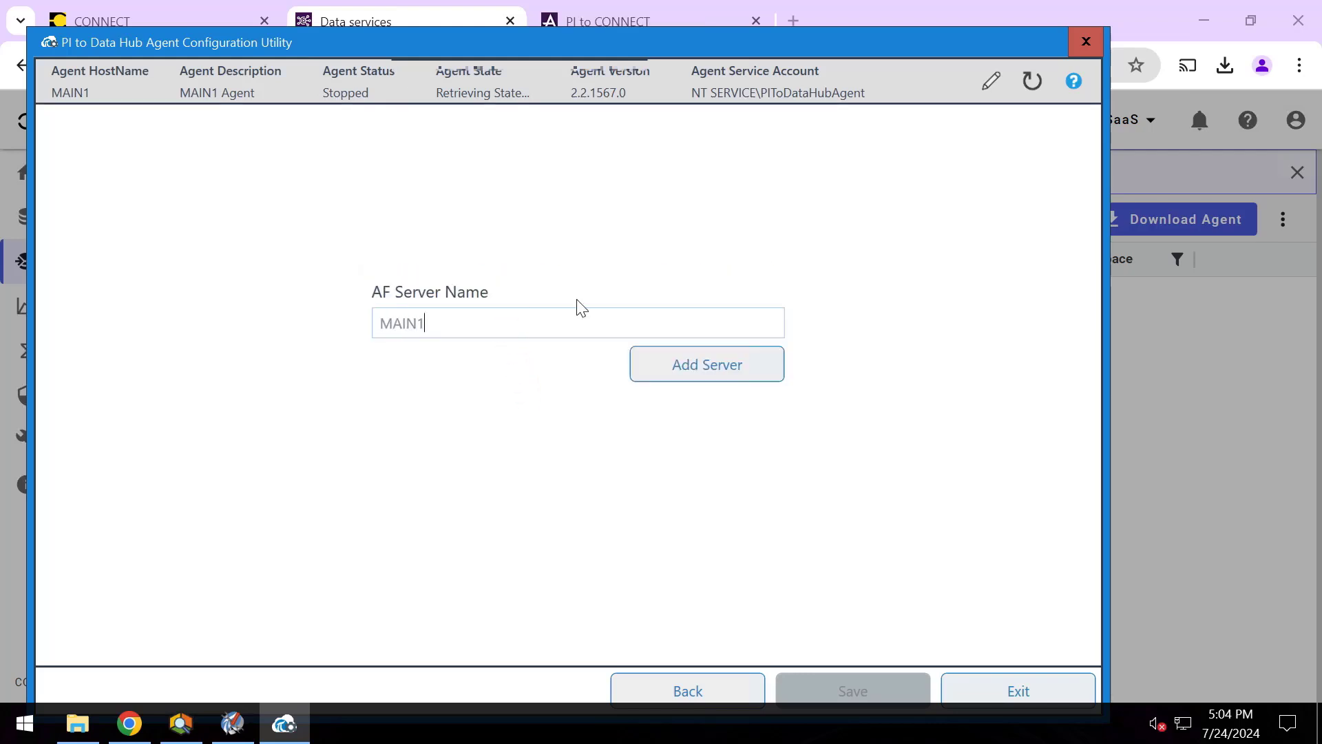
left_click(715, 364)
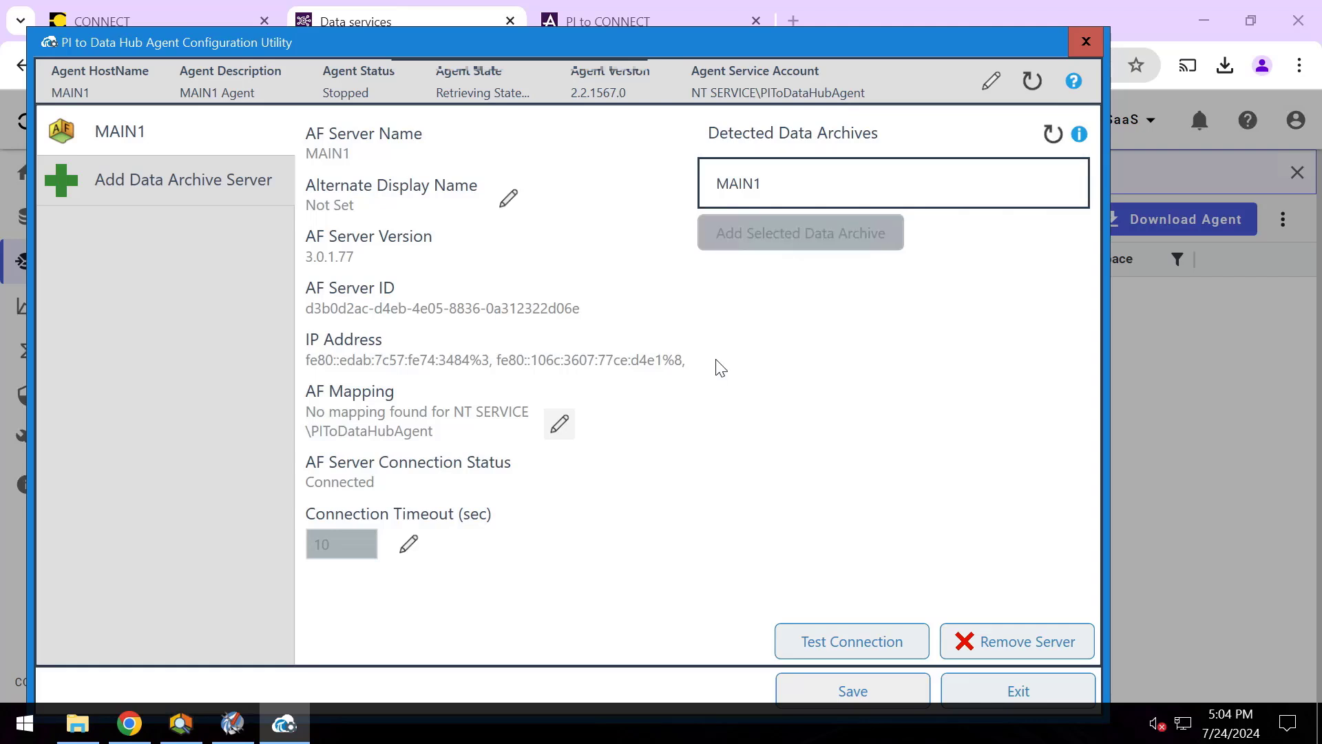
Add the detected MAIN1 data archive, verify its connection, and save the agent configuration
left_click(769, 184)
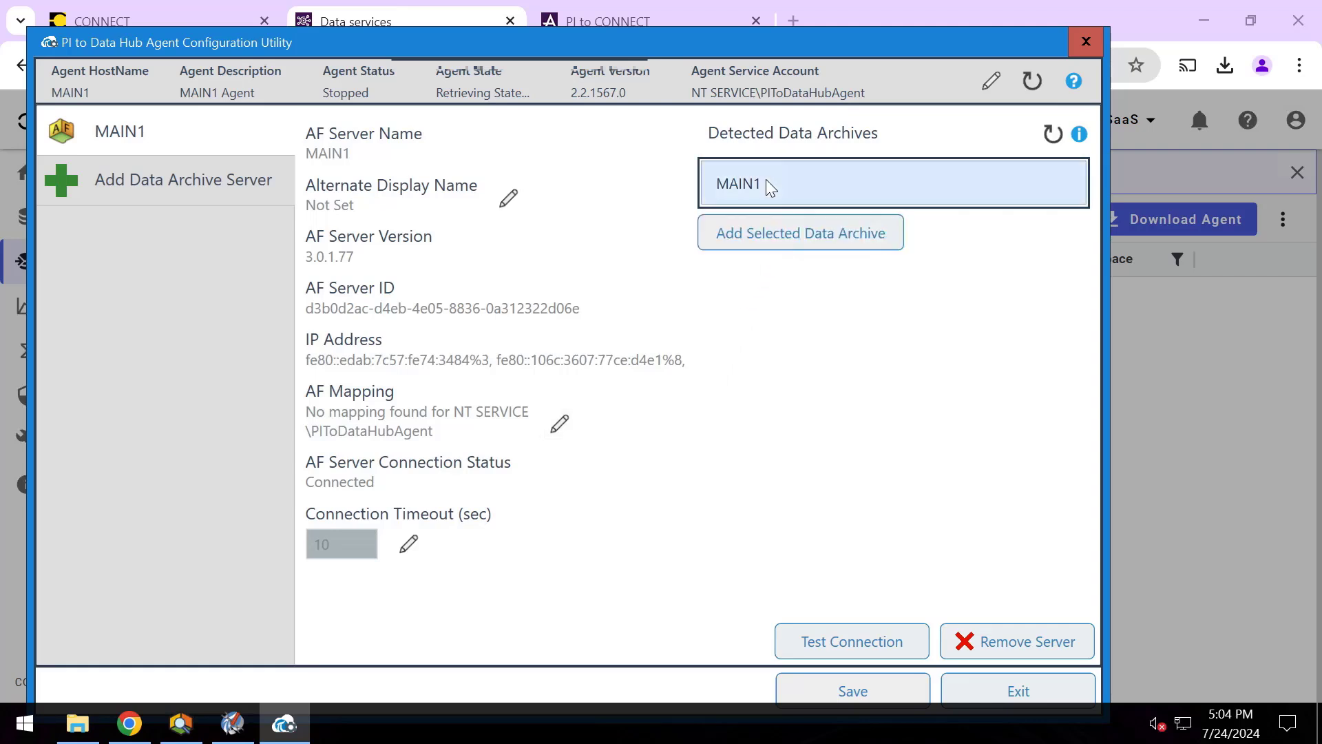
left_click(796, 245)
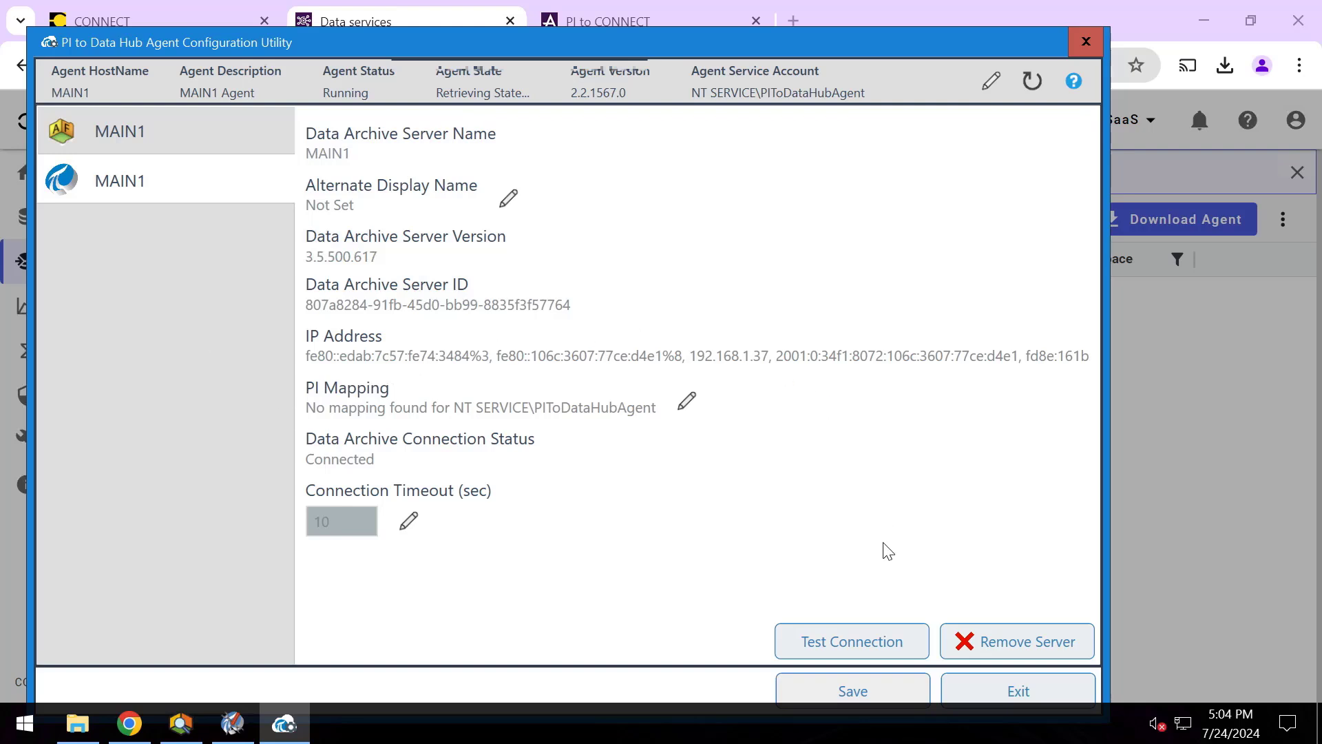
left_click(873, 646)
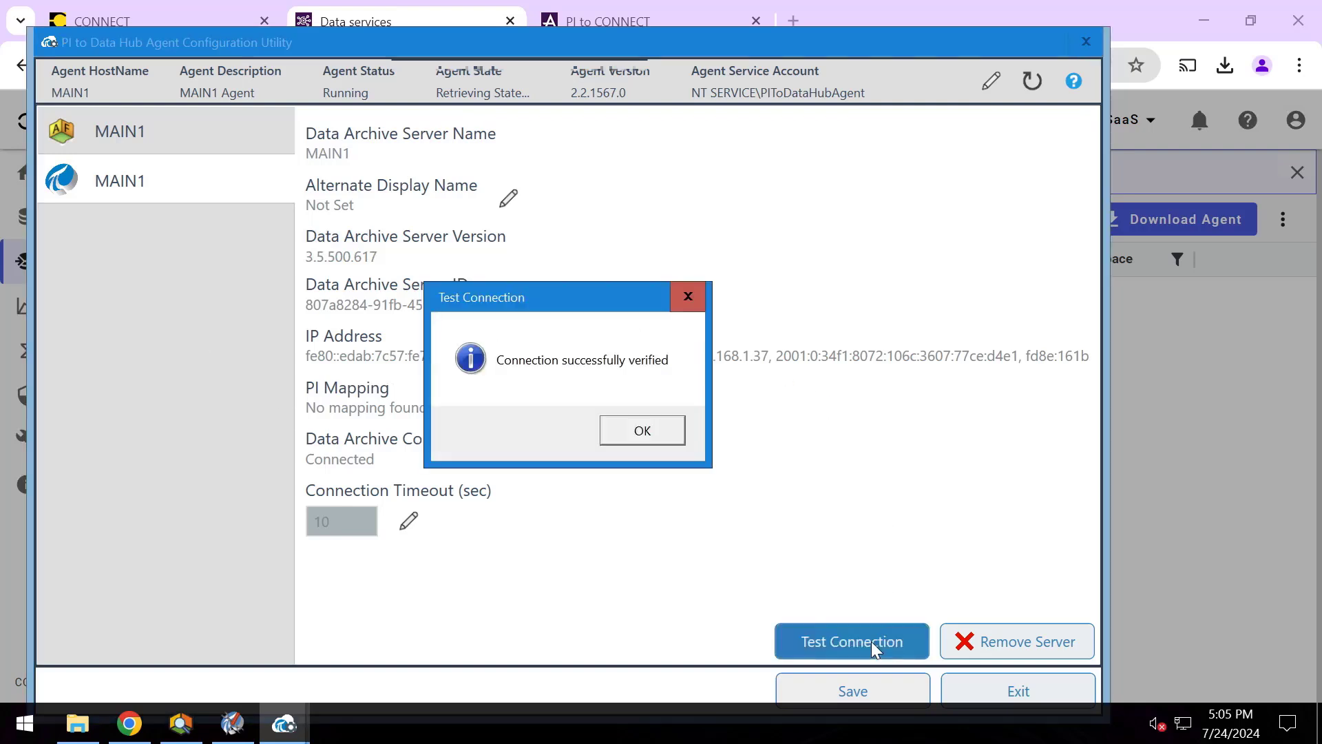
left_click(643, 432)
left_click(881, 682)
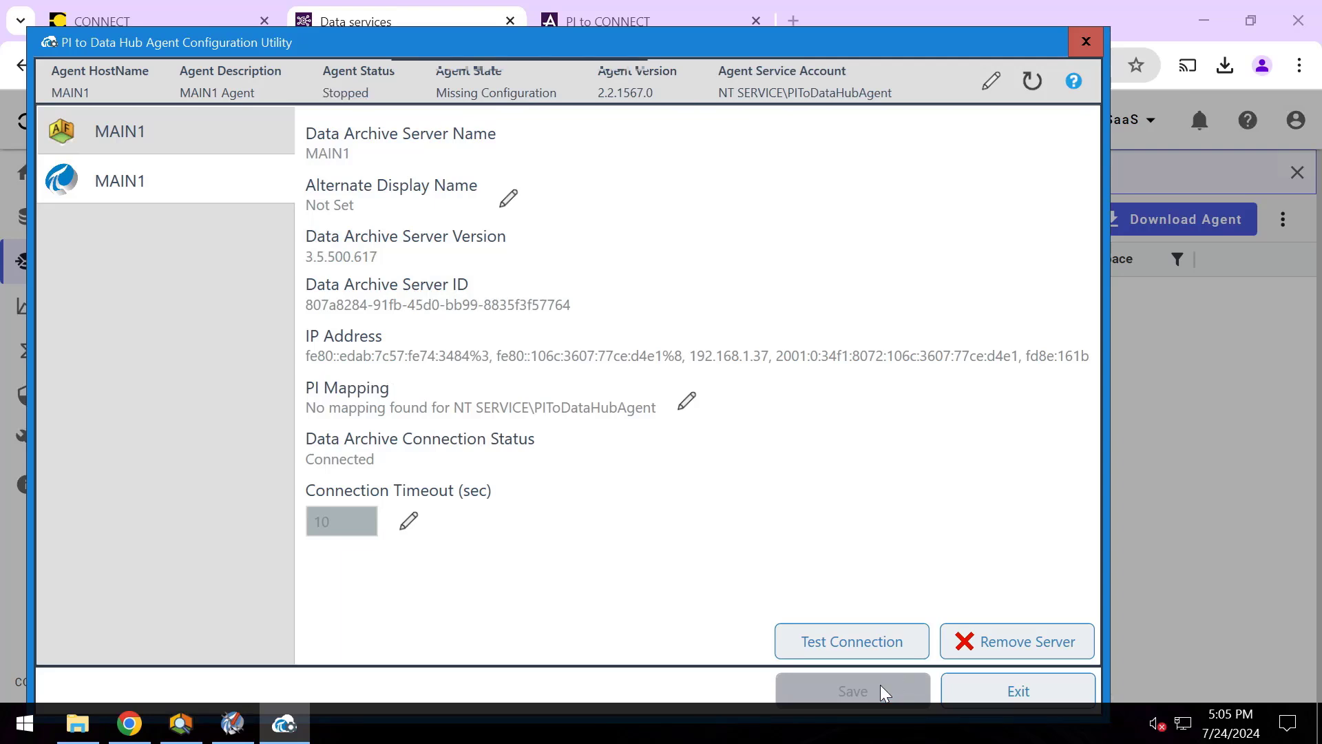
Close the configuration utility, reload the agents page, and open MAIN1 Agent's details
left_click(969, 682)
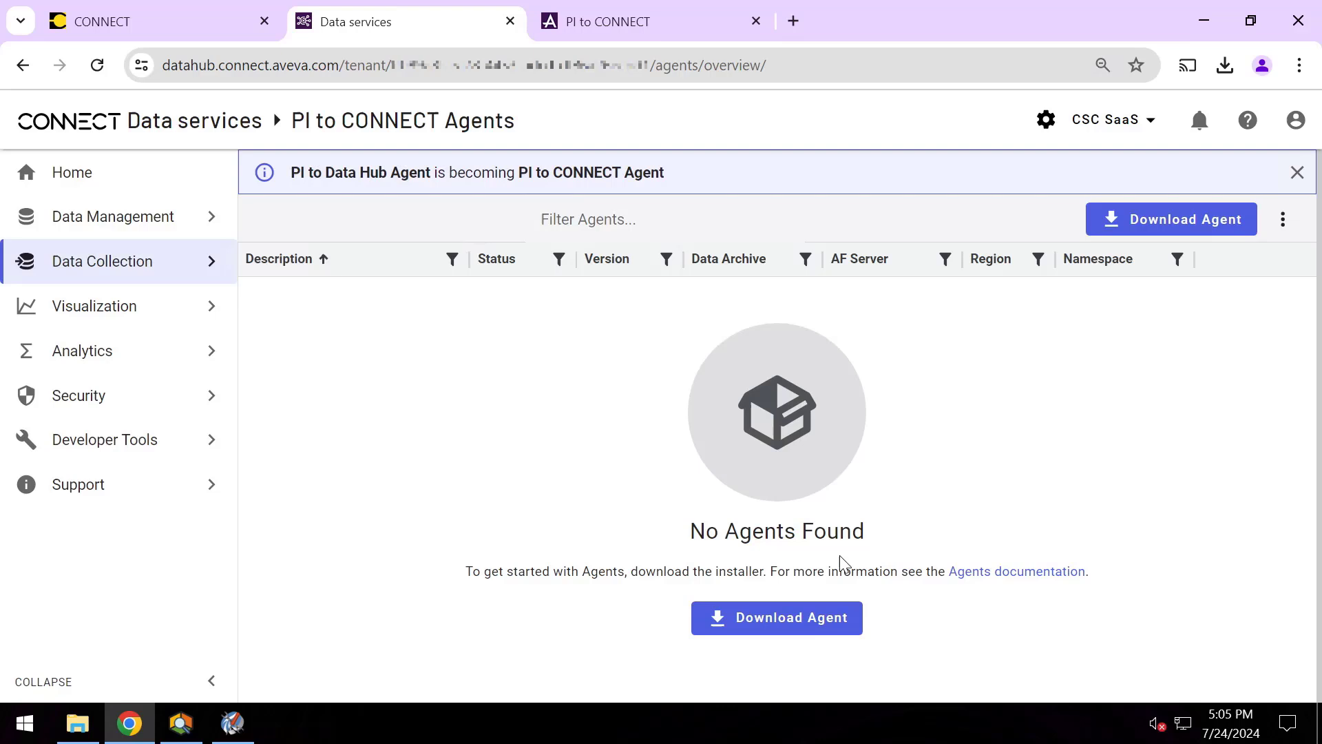
left_click(106, 68)
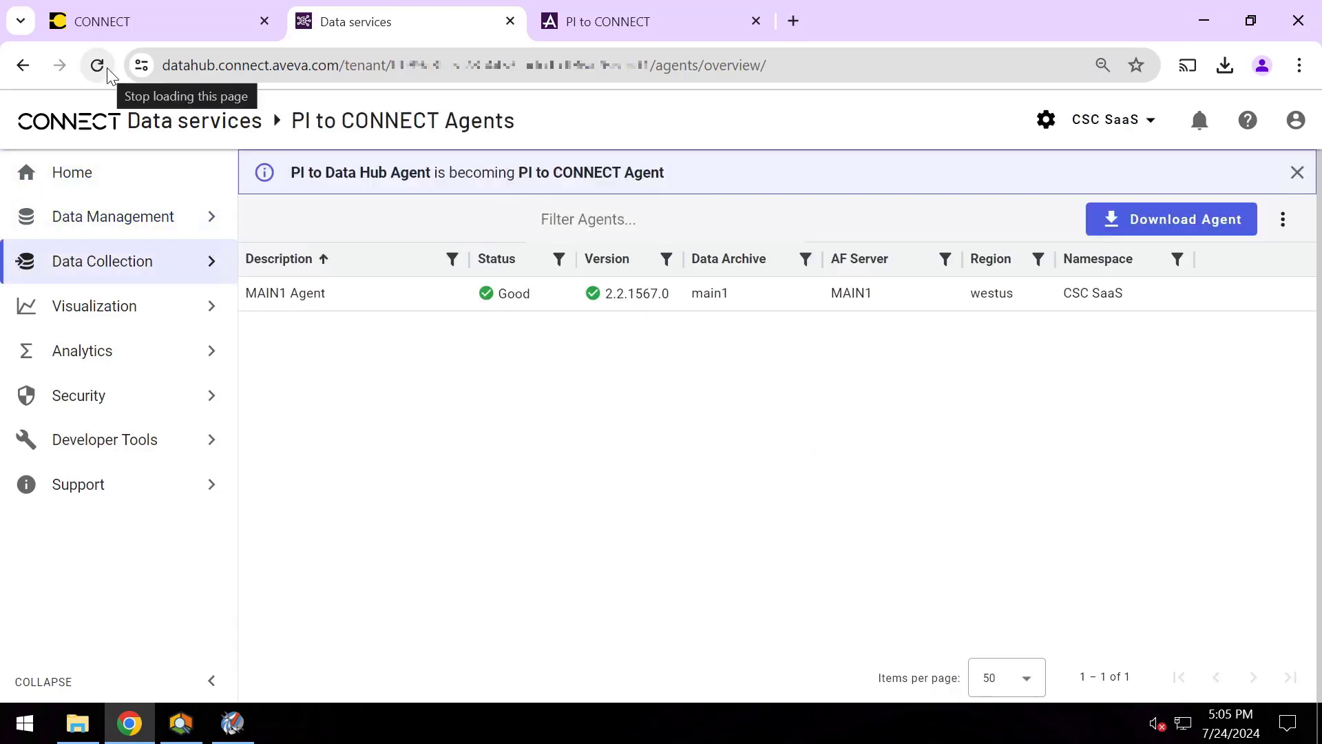
left_click(381, 297)
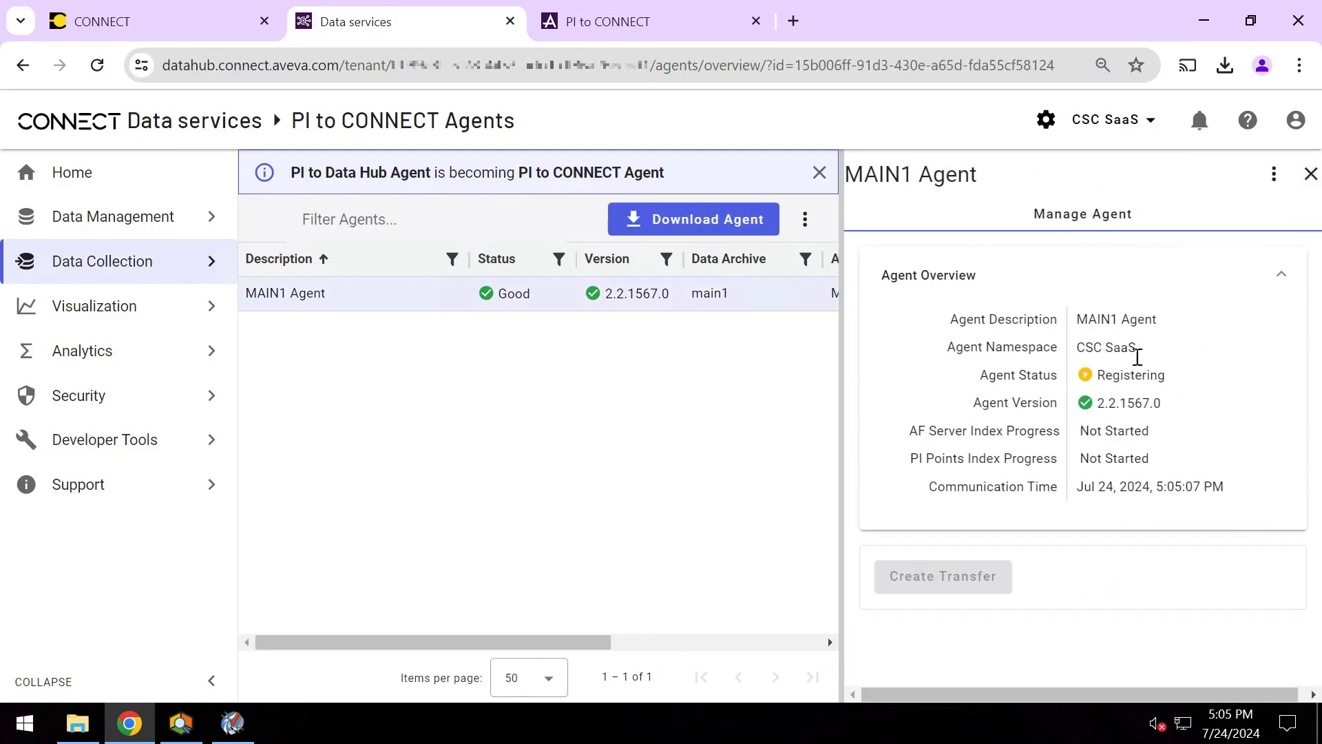
mouse_move(944, 600)
left_click(181, 723)
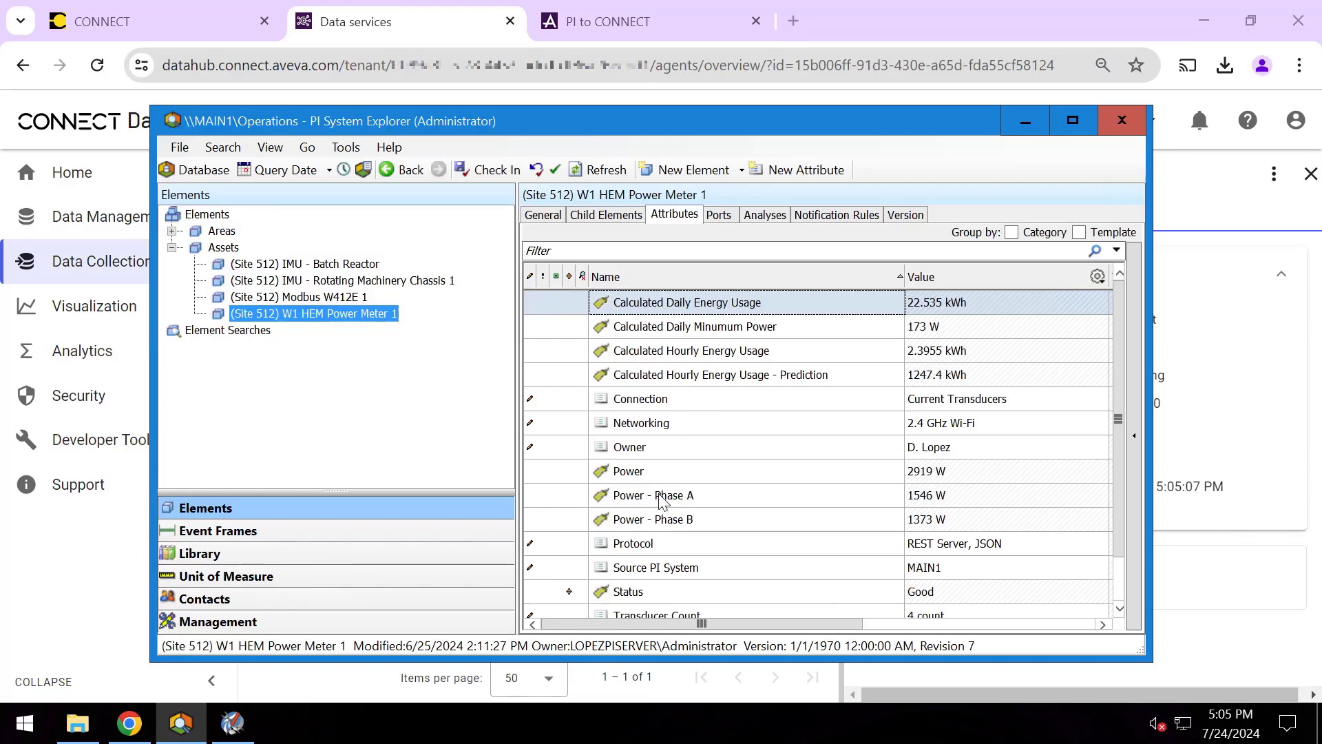
left_click(232, 723)
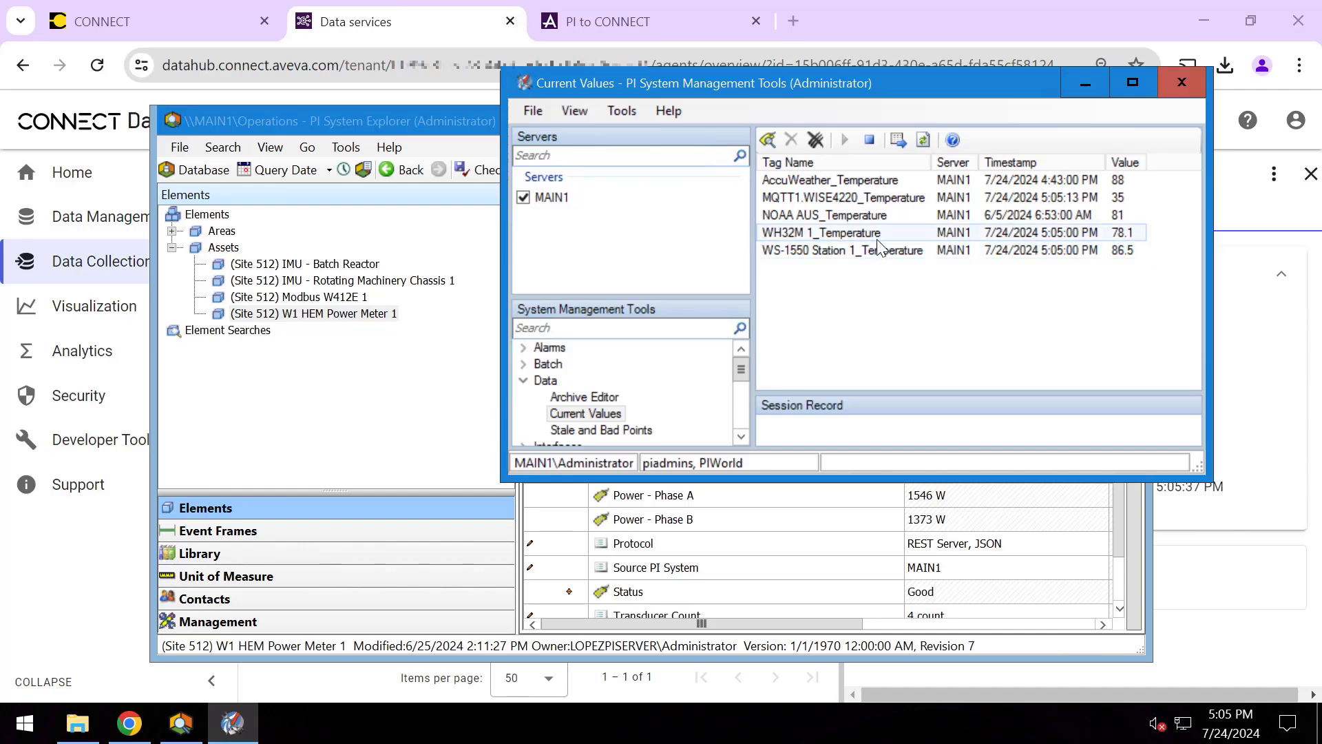
left_click(425, 33)
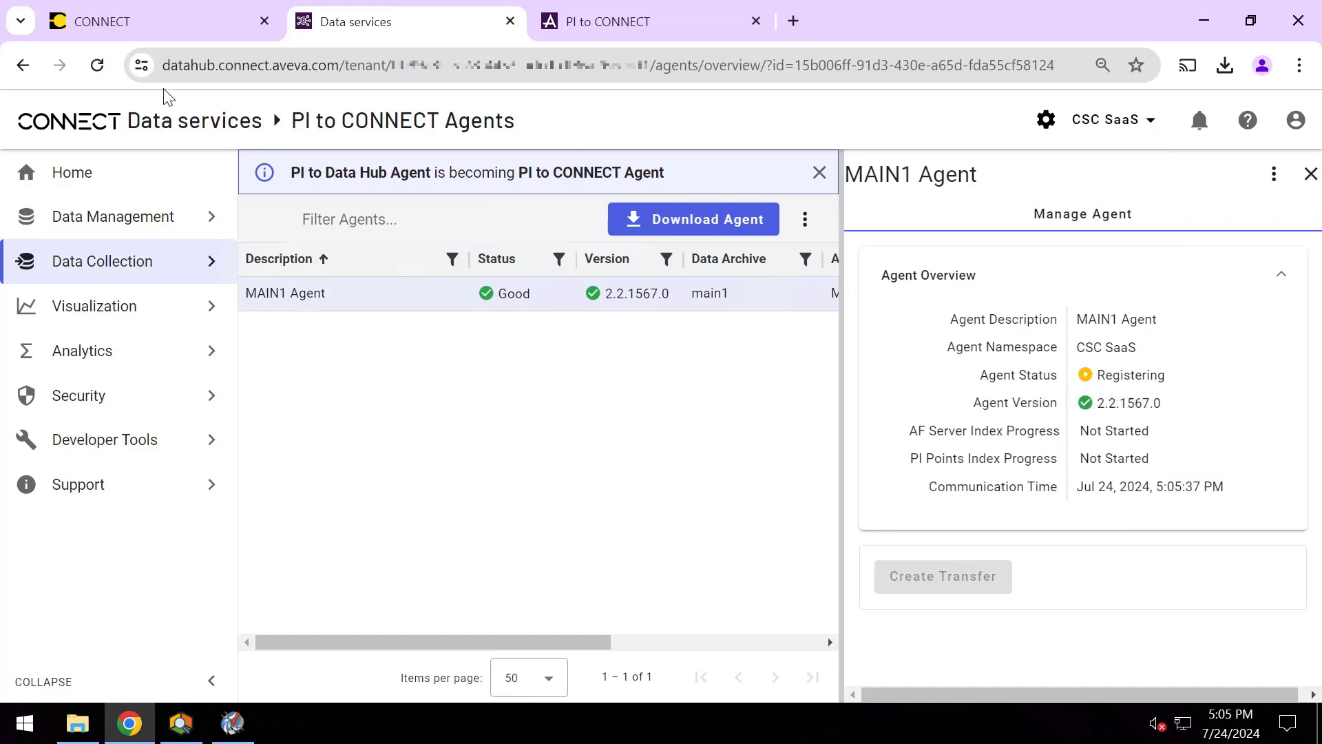
Reload until MAIN1 Agent shows Registered, then bring PI System Explorer forward
left_click(97, 66)
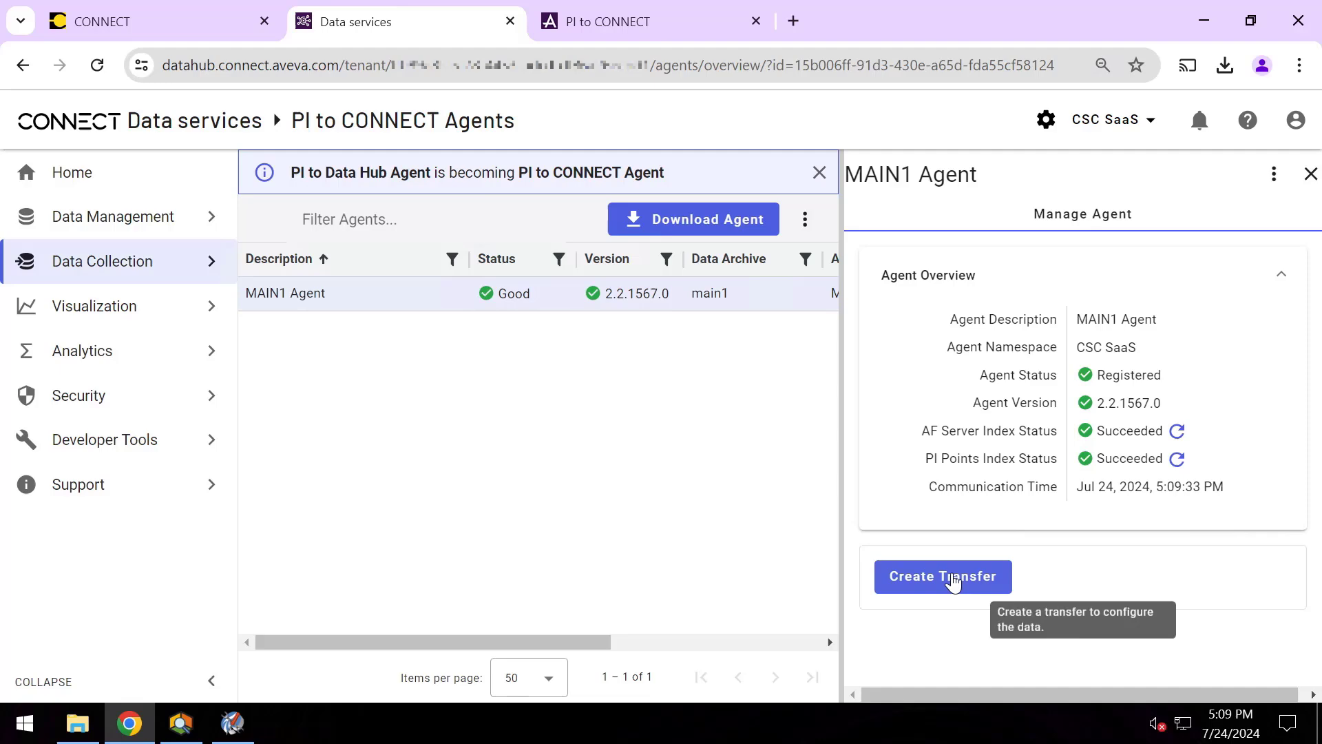
left_click(180, 723)
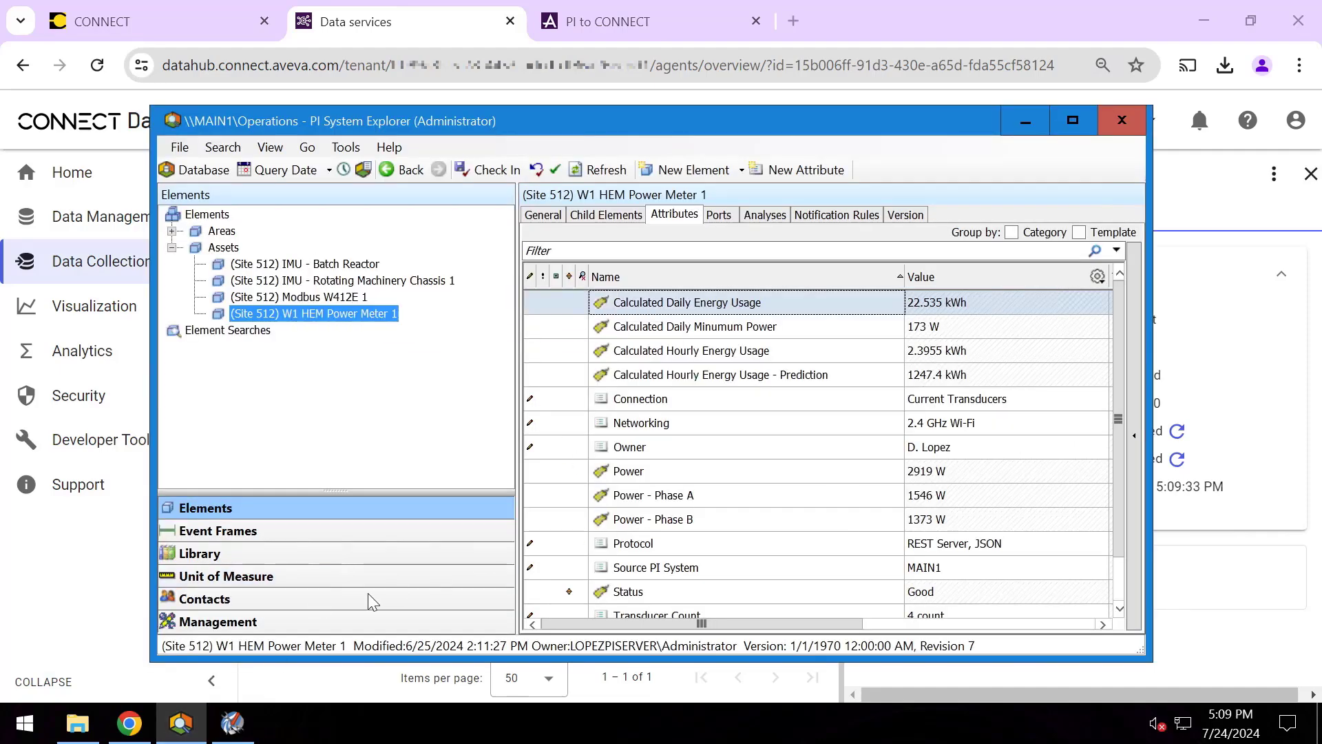
Create a transfer named 'Transfer 1' and begin the description 'Streaming real-time data and assets...'
left_click(232, 723)
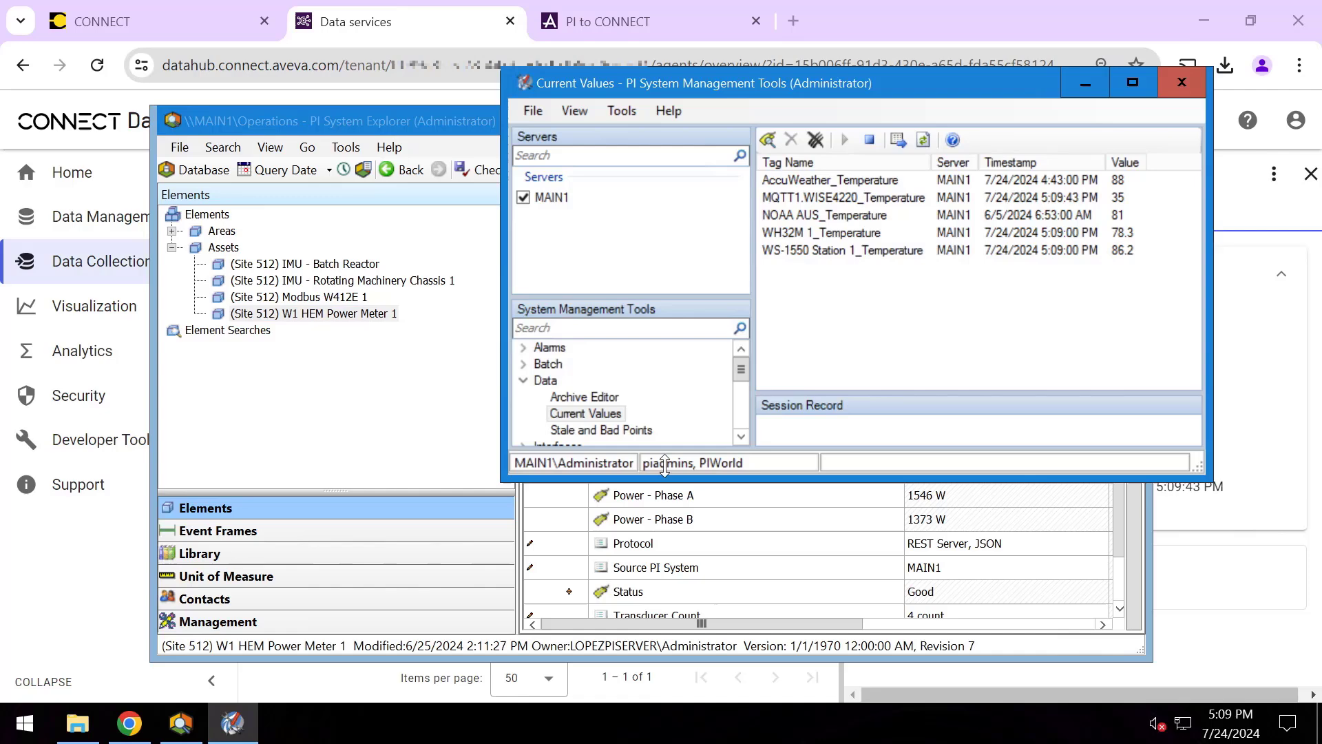
left_click(1212, 558)
left_click(956, 577)
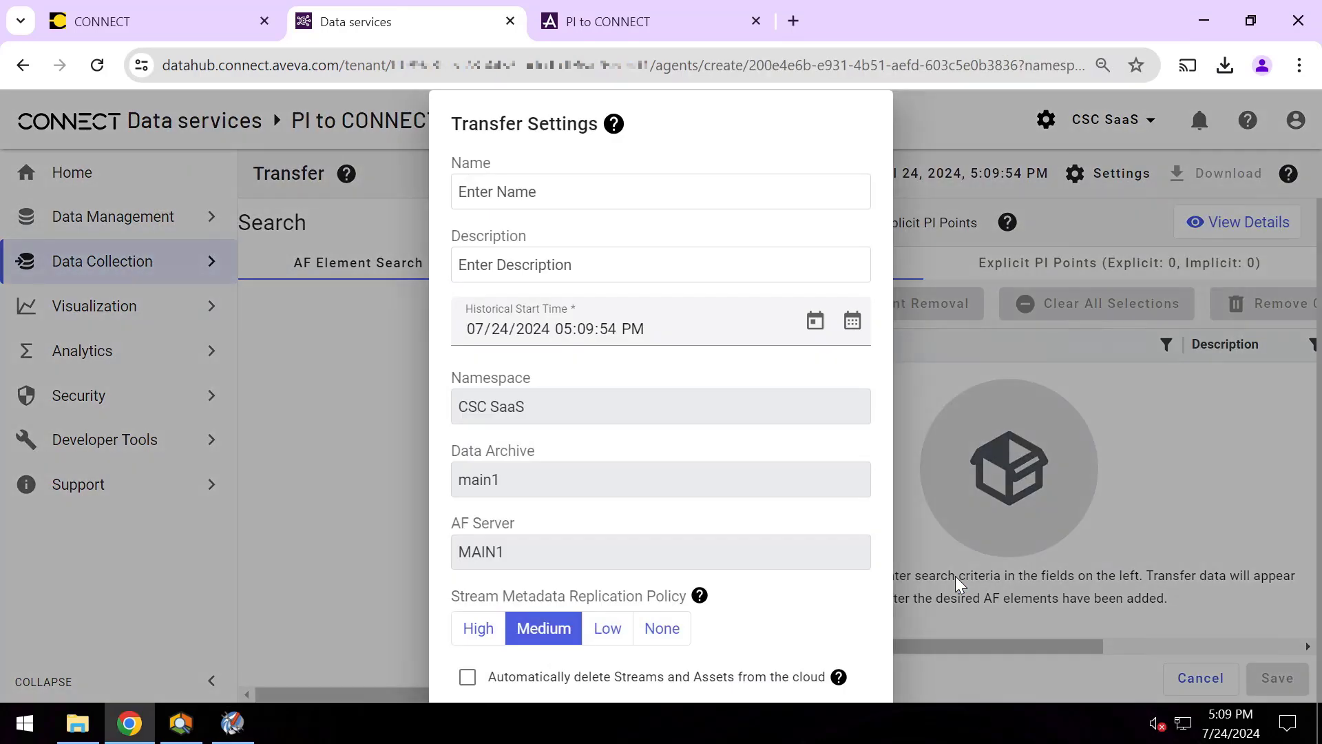
left_click(574, 193)
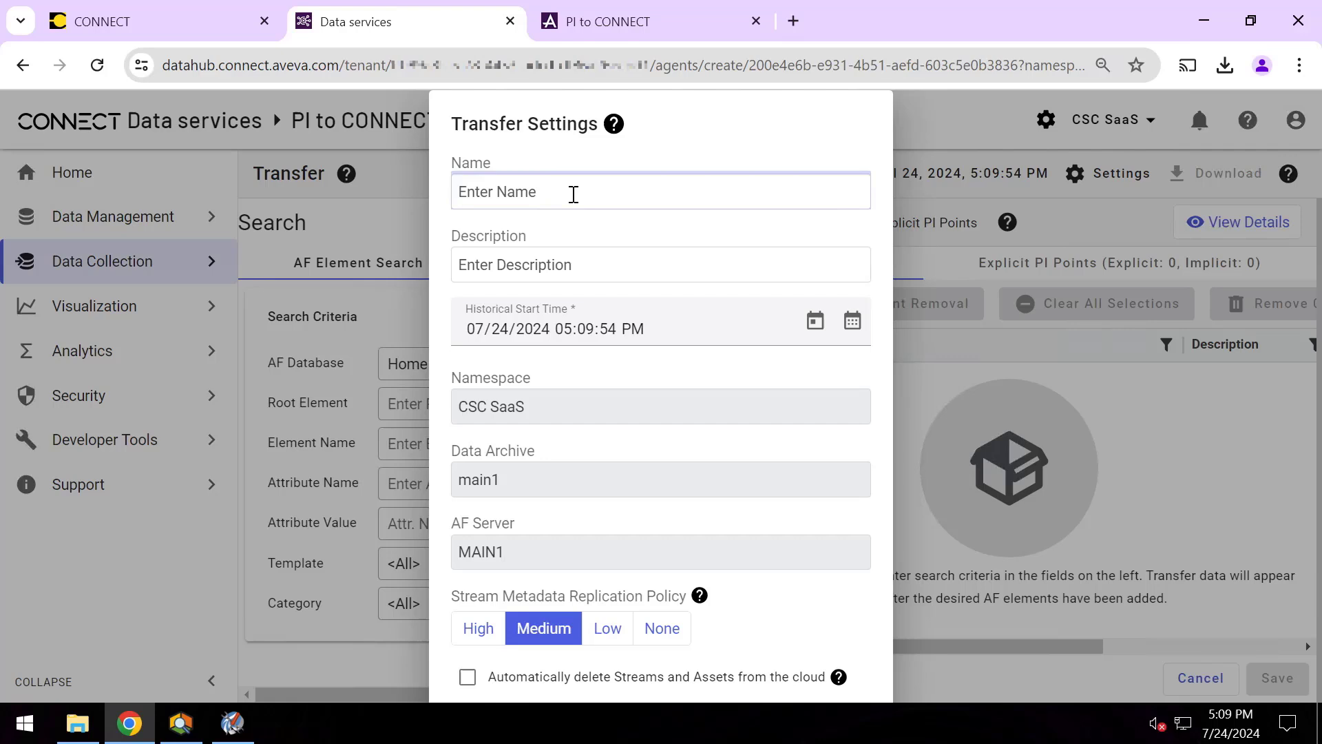
type("Transfer 1")
left_click(595, 262)
type("Streami")
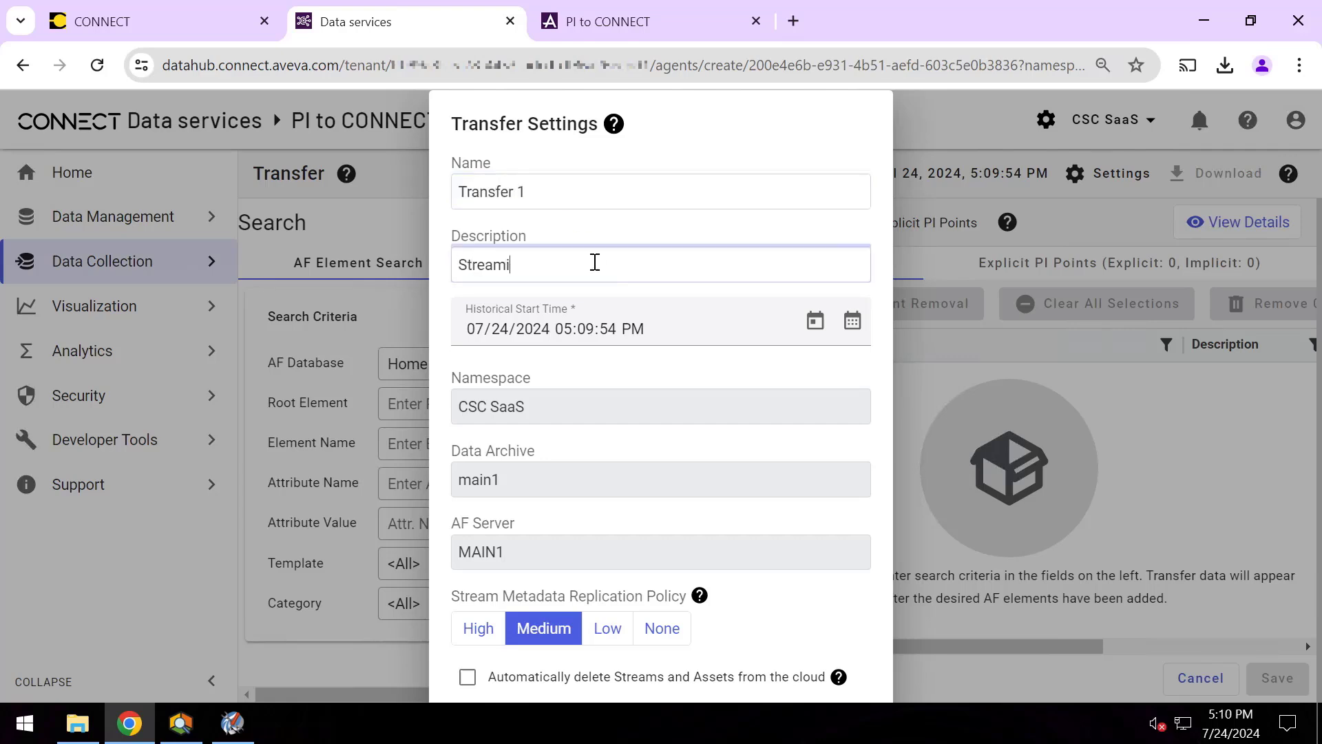
type("ng real-time data and assets to the cloud.")
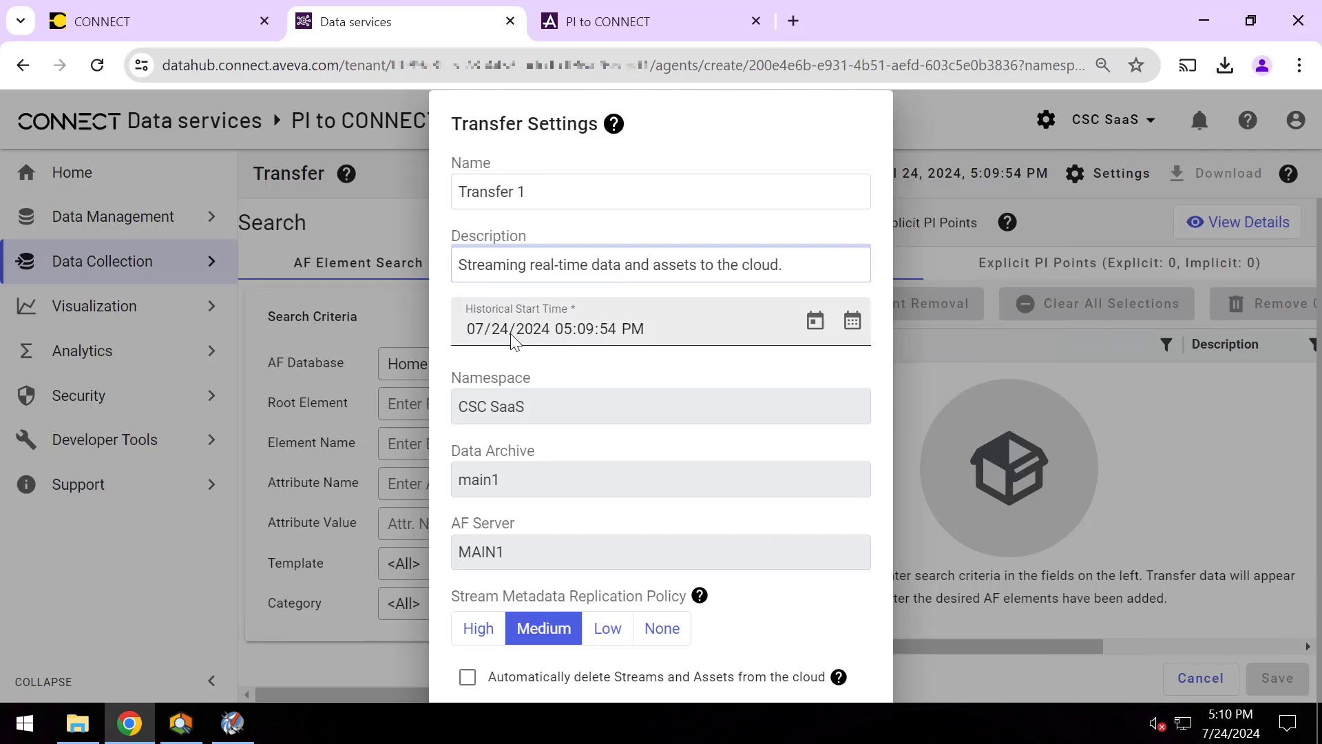
Set the historical start time to July 15, 2024, 12:00:00 AM
left_click(852, 321)
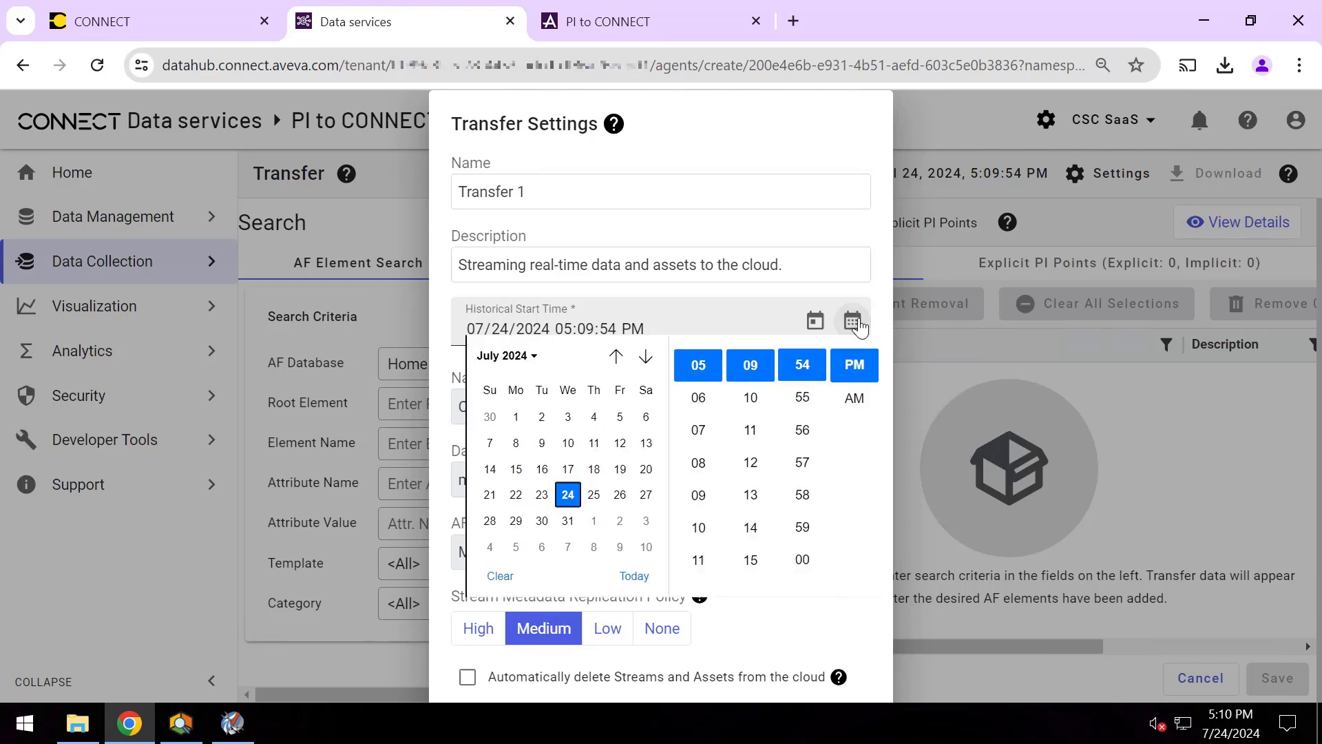
left_click(516, 471)
scroll(716, 427, "up", 3)
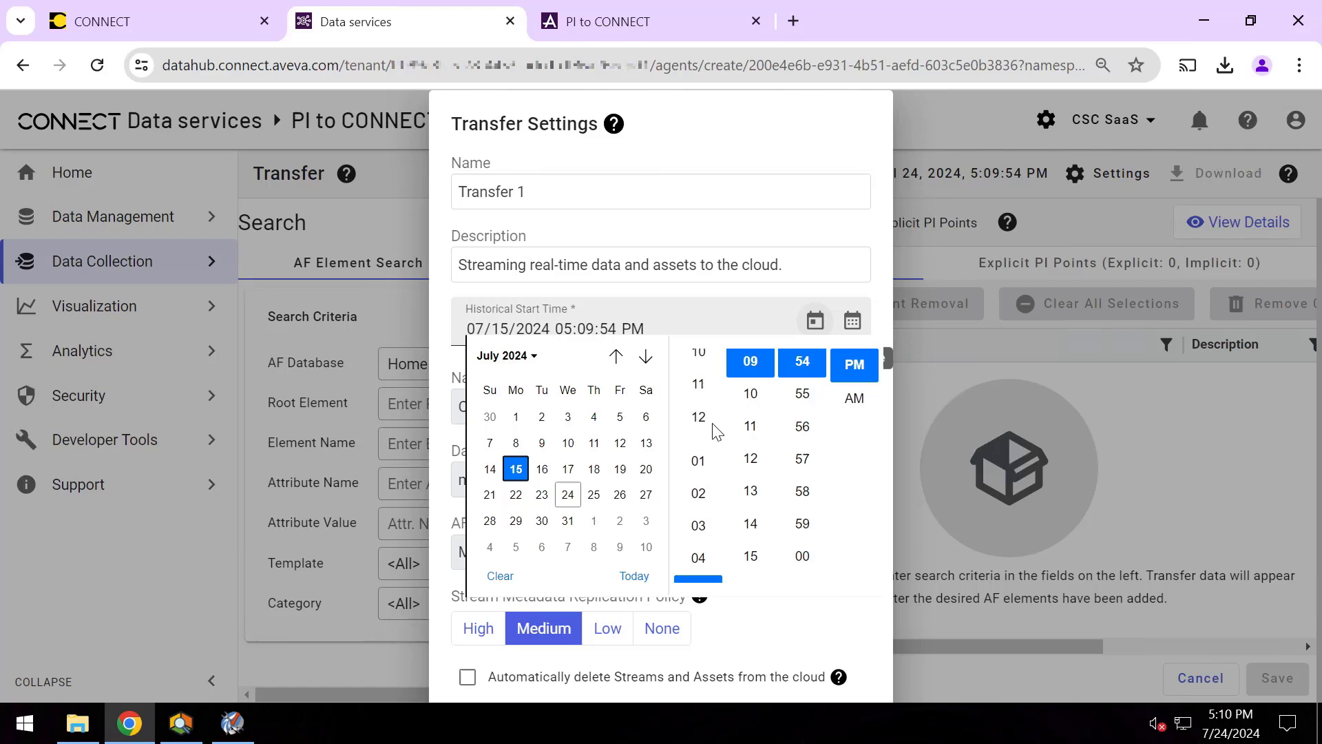
left_click(701, 421)
scroll(754, 426, "up", 3)
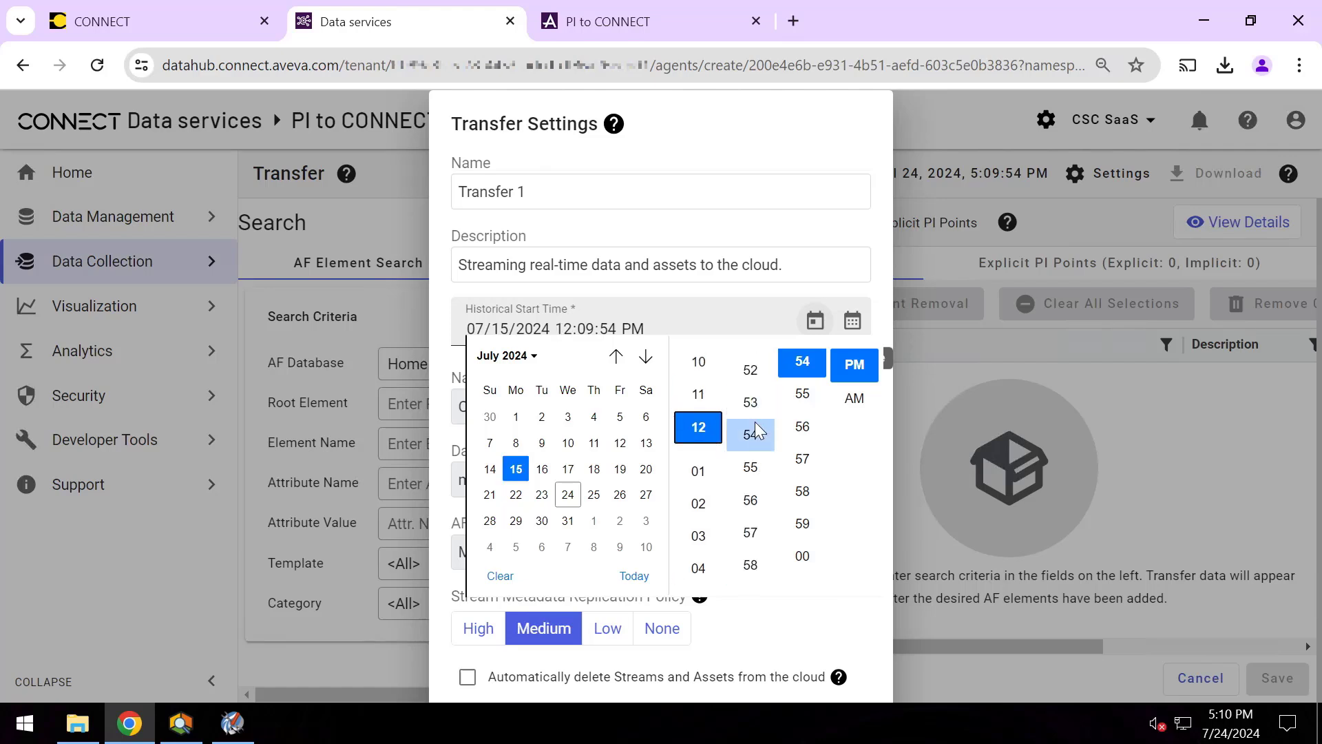
scroll(750, 448, "down", 3)
left_click(751, 449)
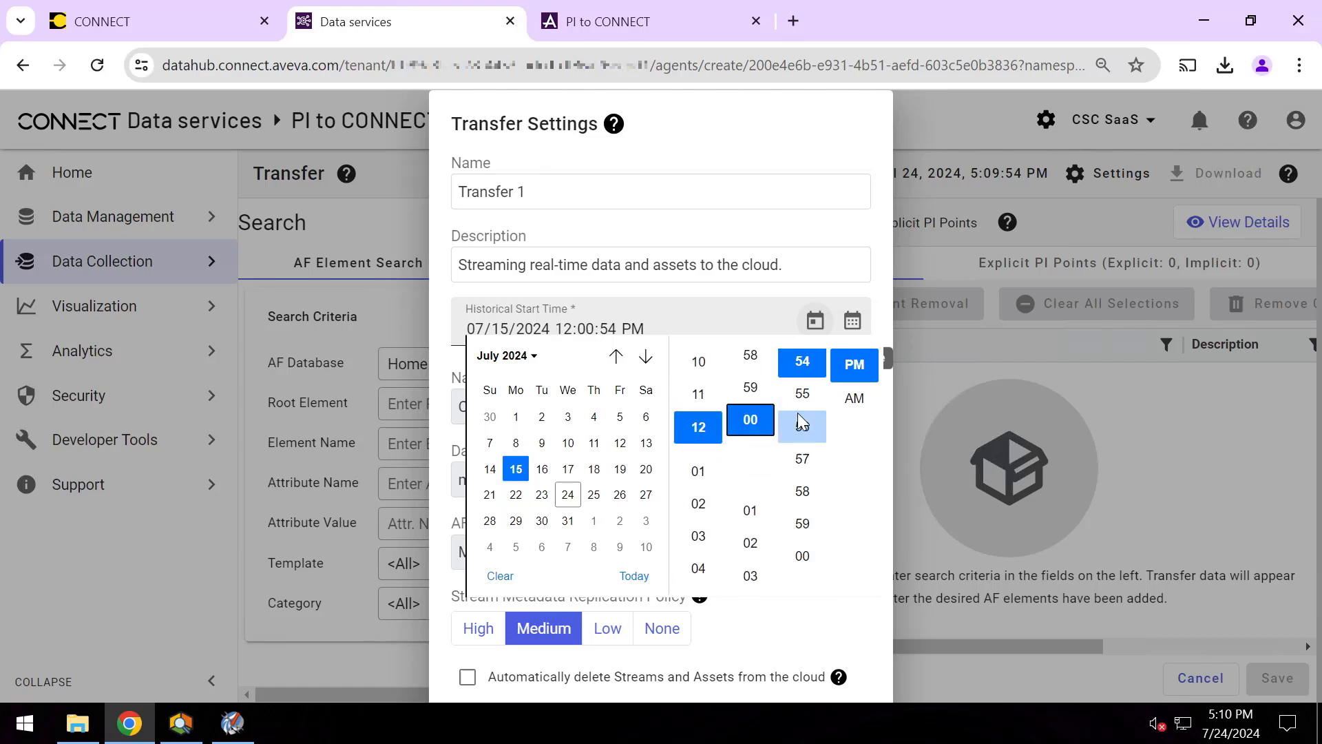
scroll(801, 422, "down", 3)
left_click(803, 412)
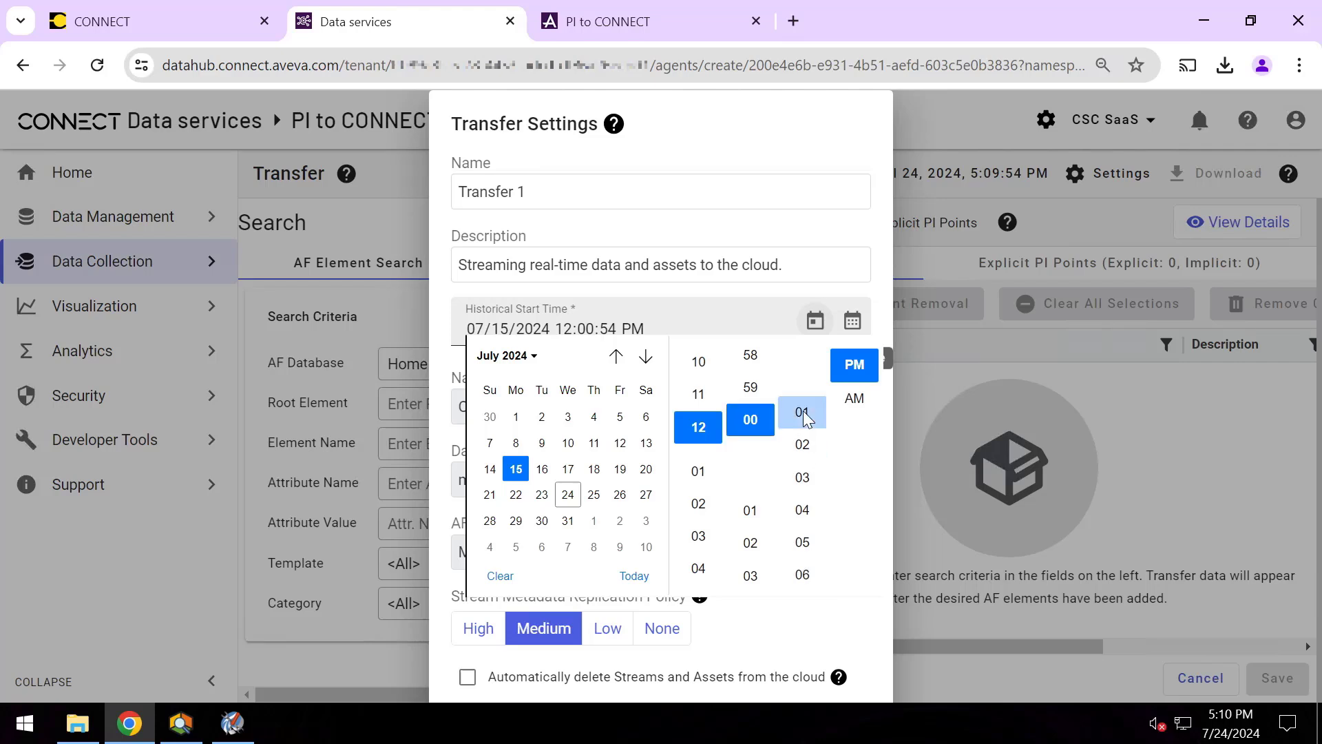
left_click(854, 398)
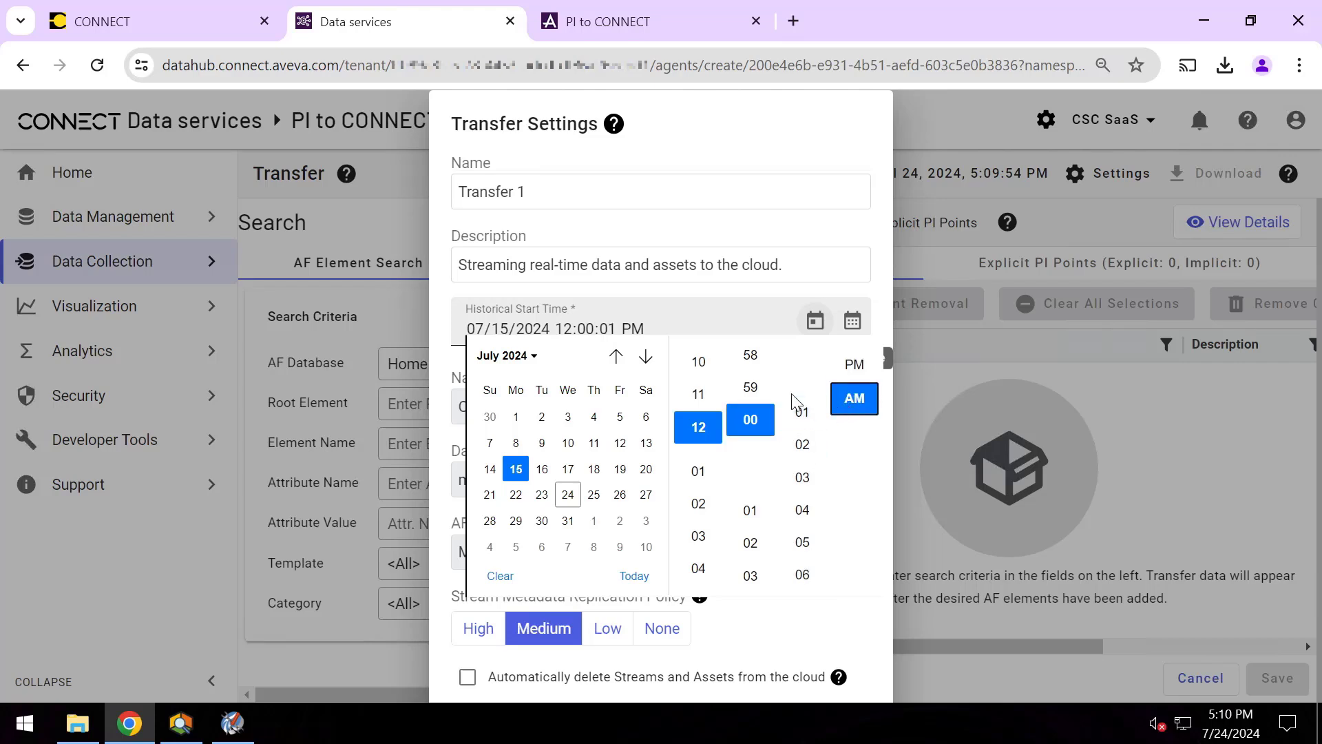
scroll(795, 403, "up", 3)
scroll(795, 403, "up", 4)
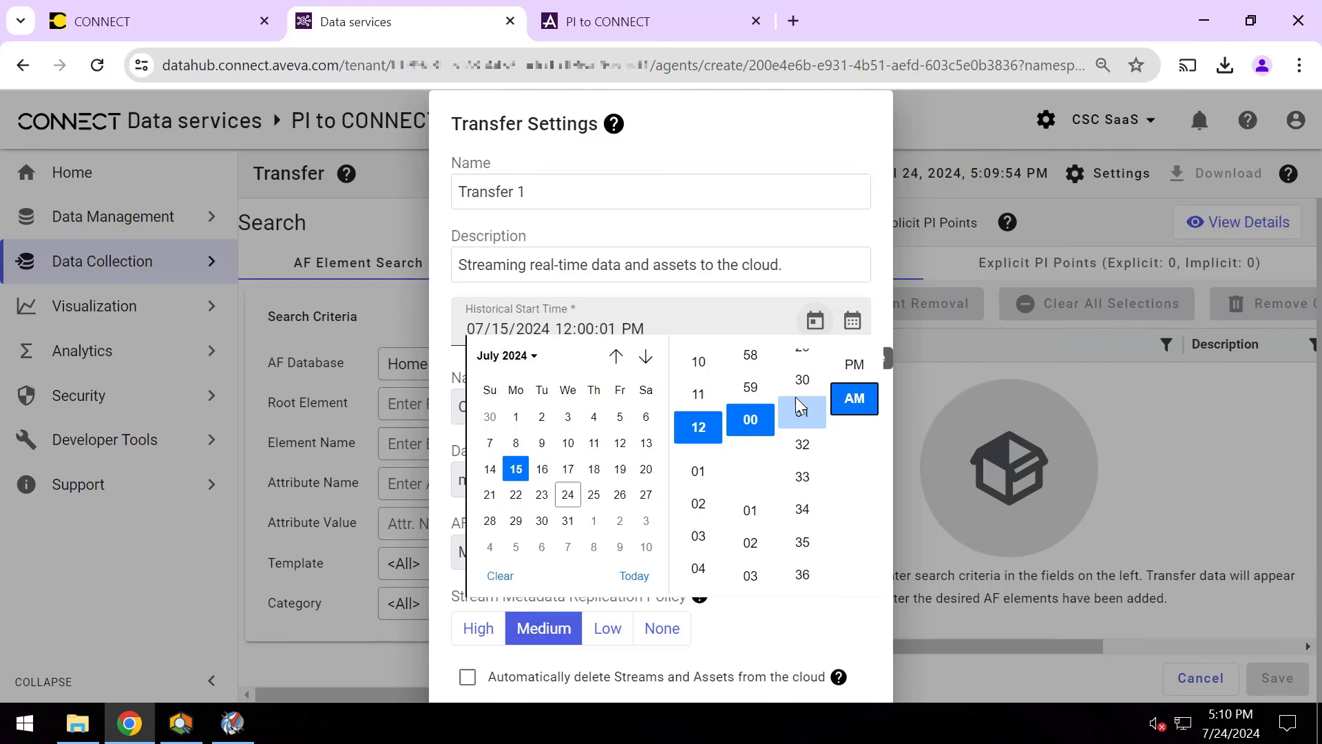
scroll(799, 407, "up", 6)
left_click(800, 397)
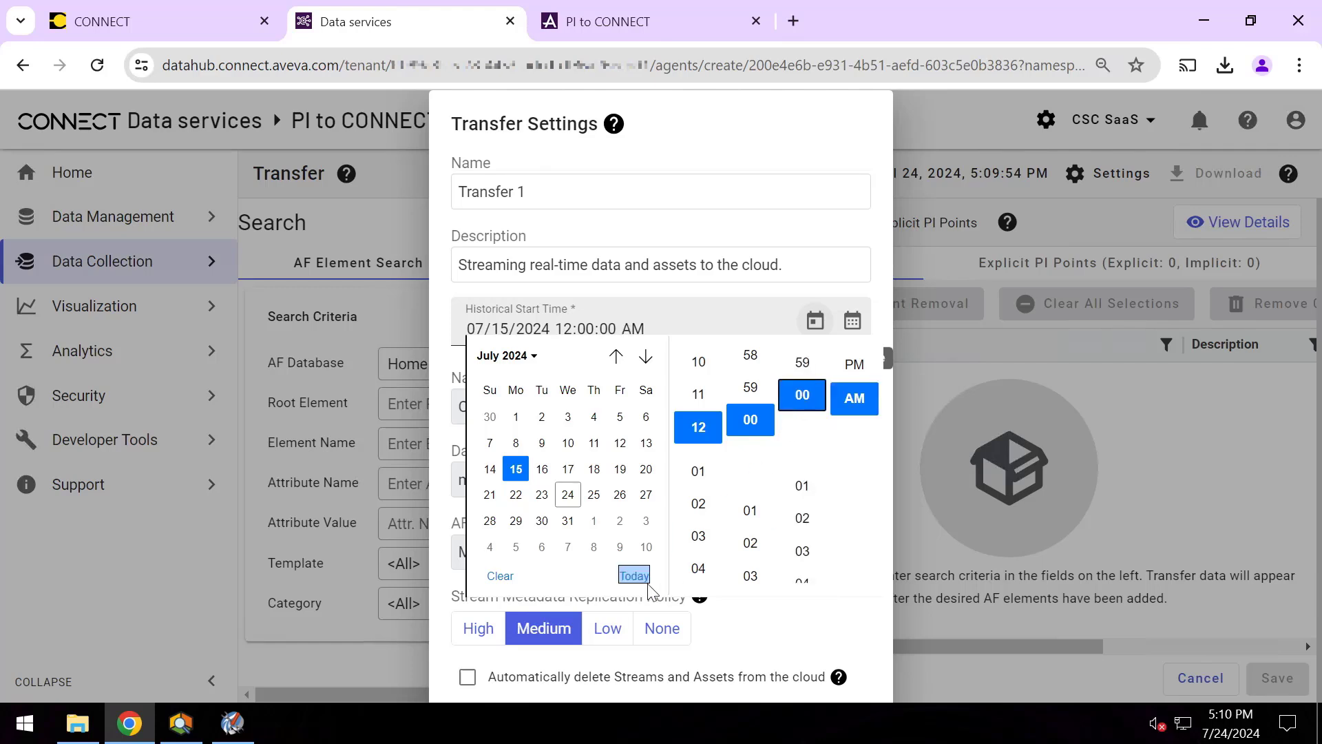
left_click(781, 298)
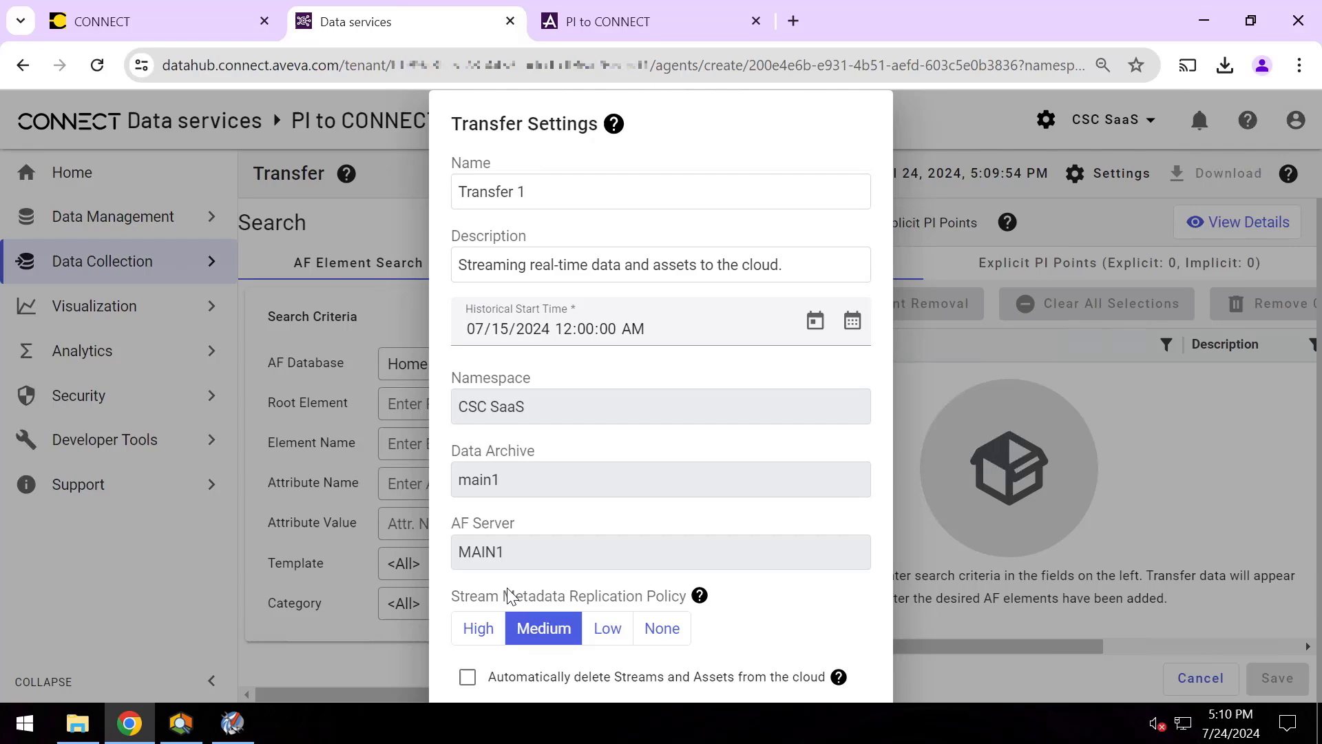
Enable automatic deletion of streams and assets from the cloud and save the transfer settings
left_click(467, 677)
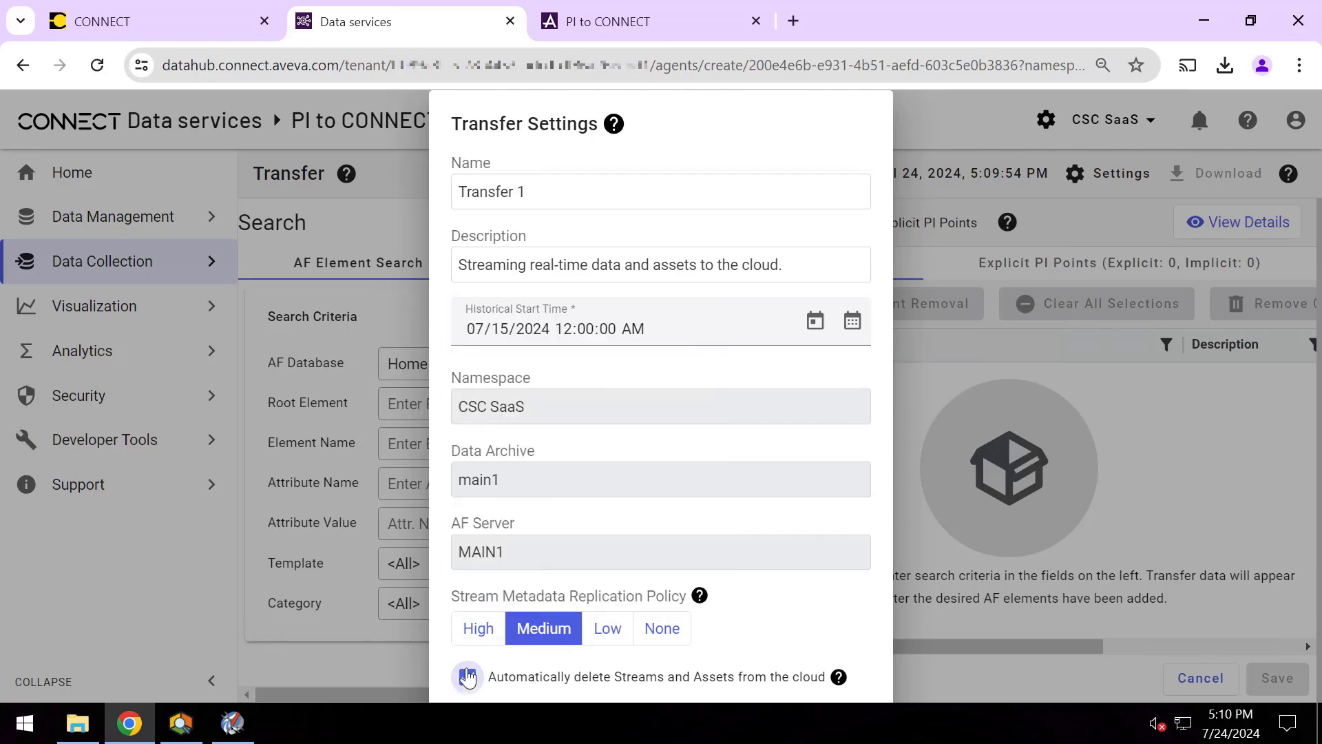
key("ctrl+minus")
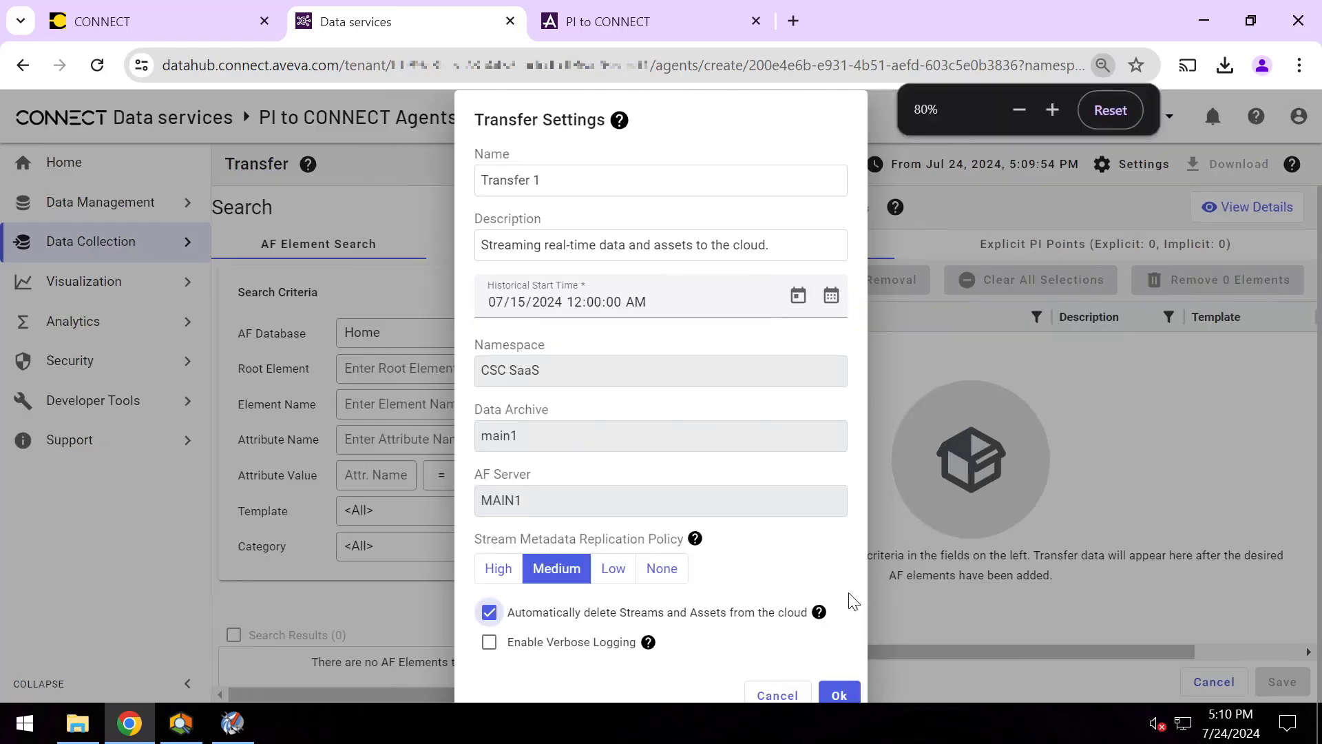
key("ctrl+minus")
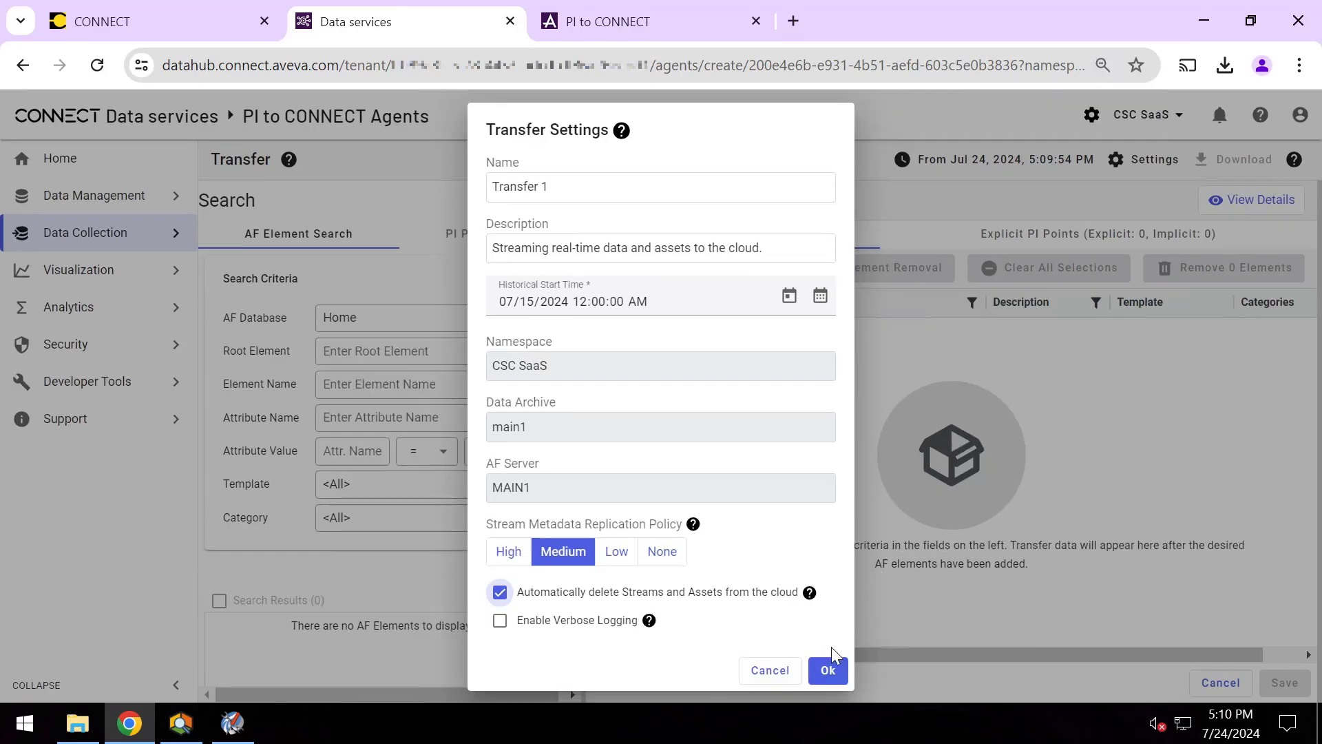
left_click(830, 671)
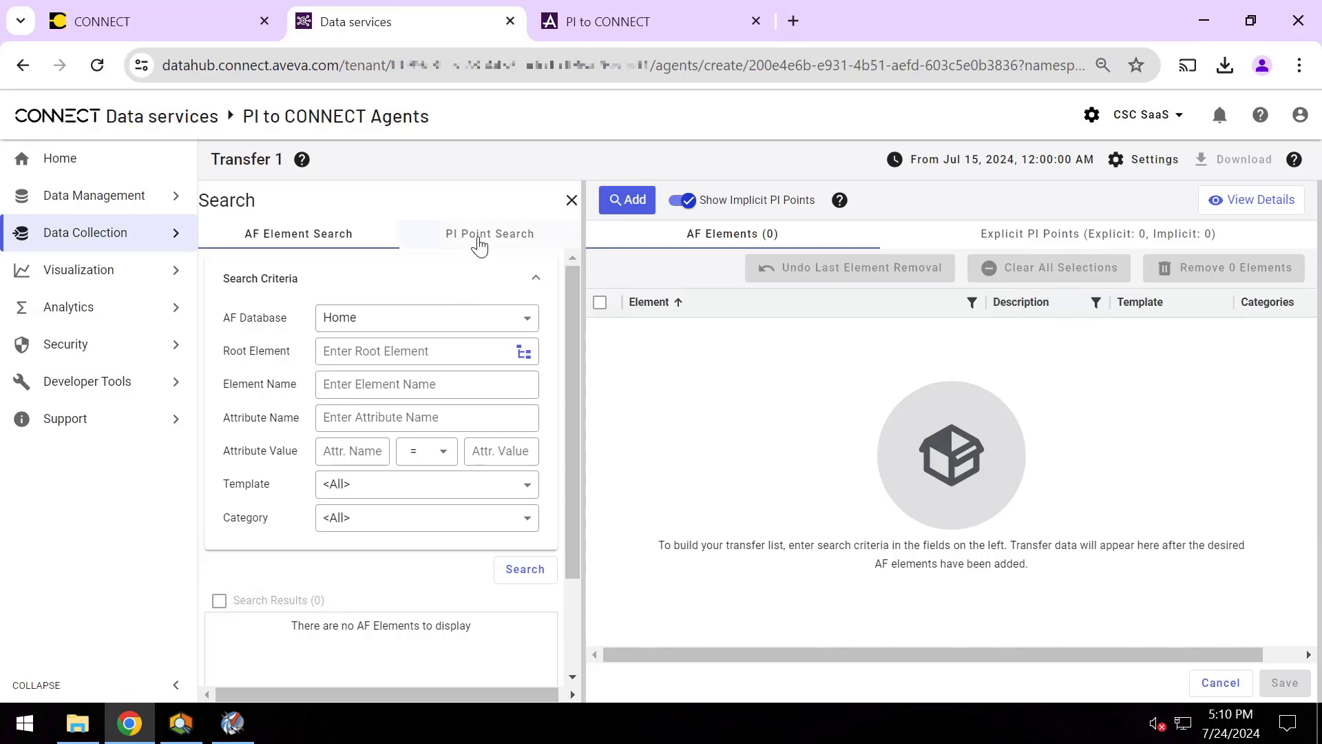
Search for AF elements in the Operations AF database
left_click(378, 328)
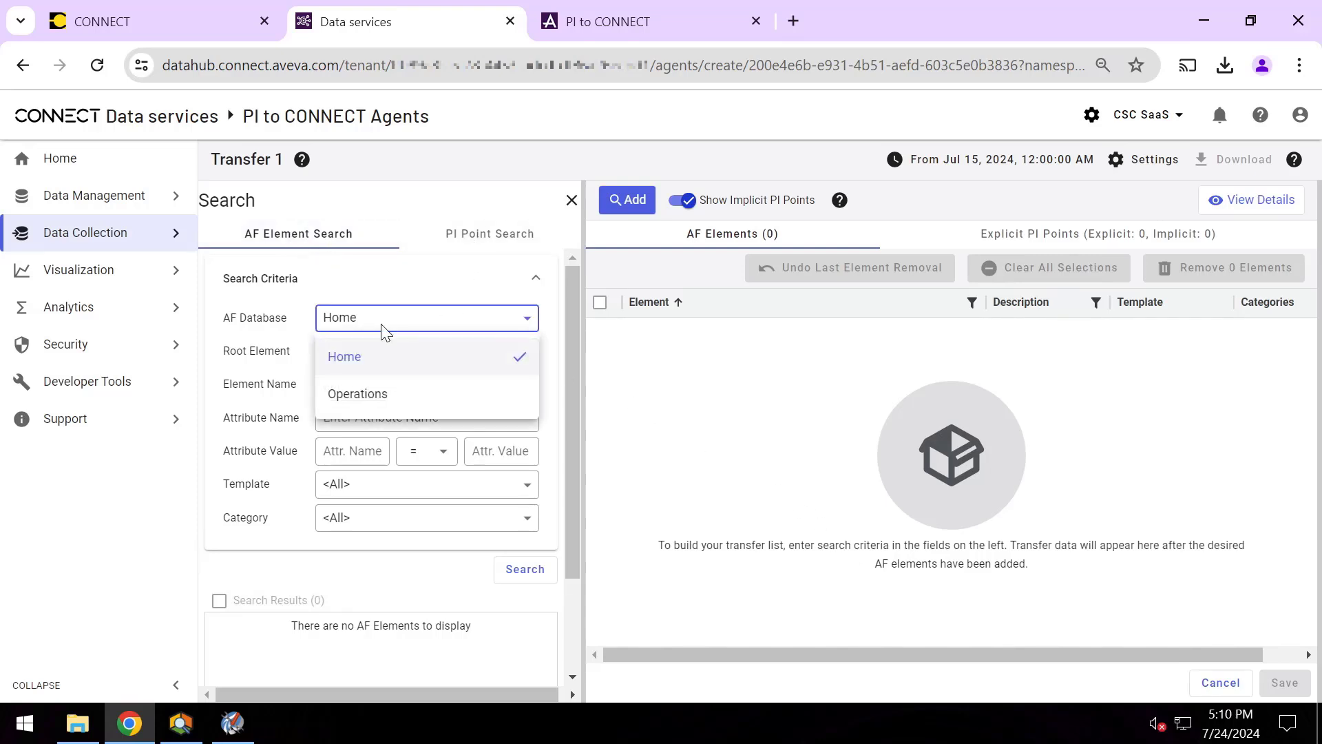
left_click(382, 392)
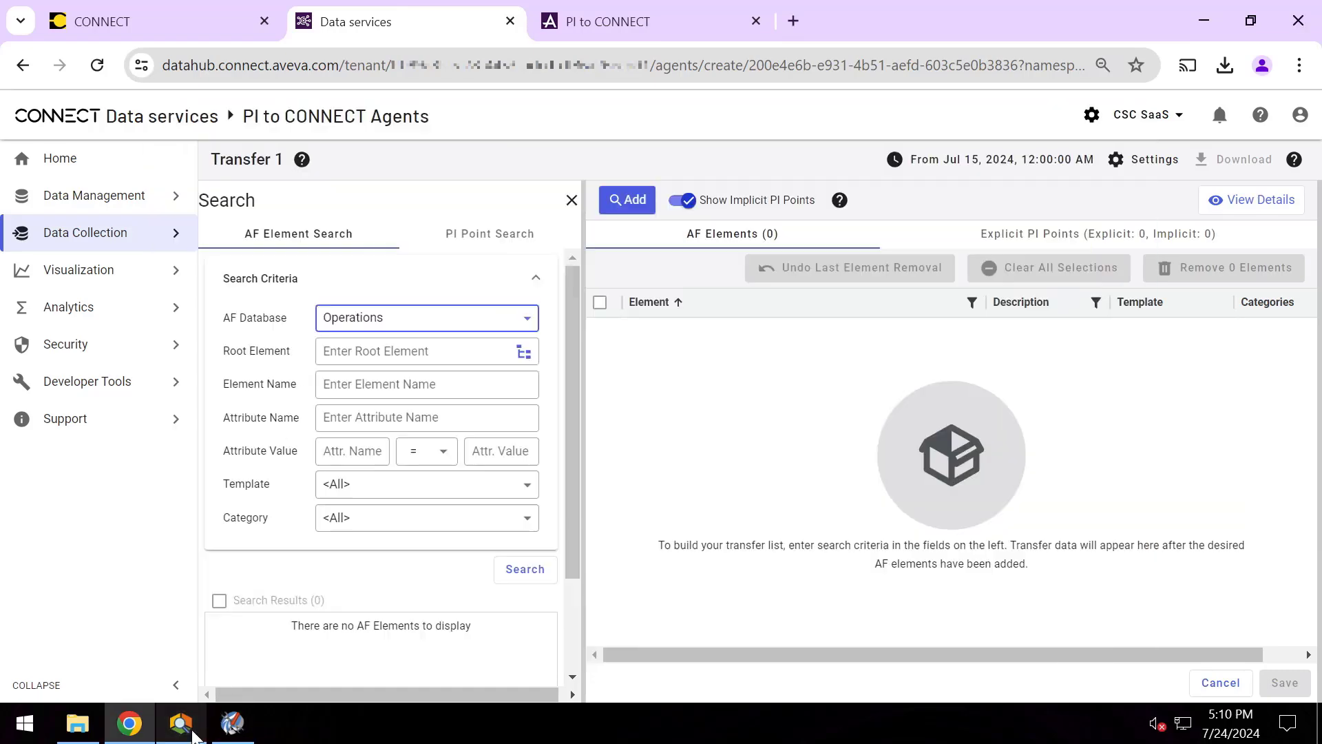
left_click(517, 572)
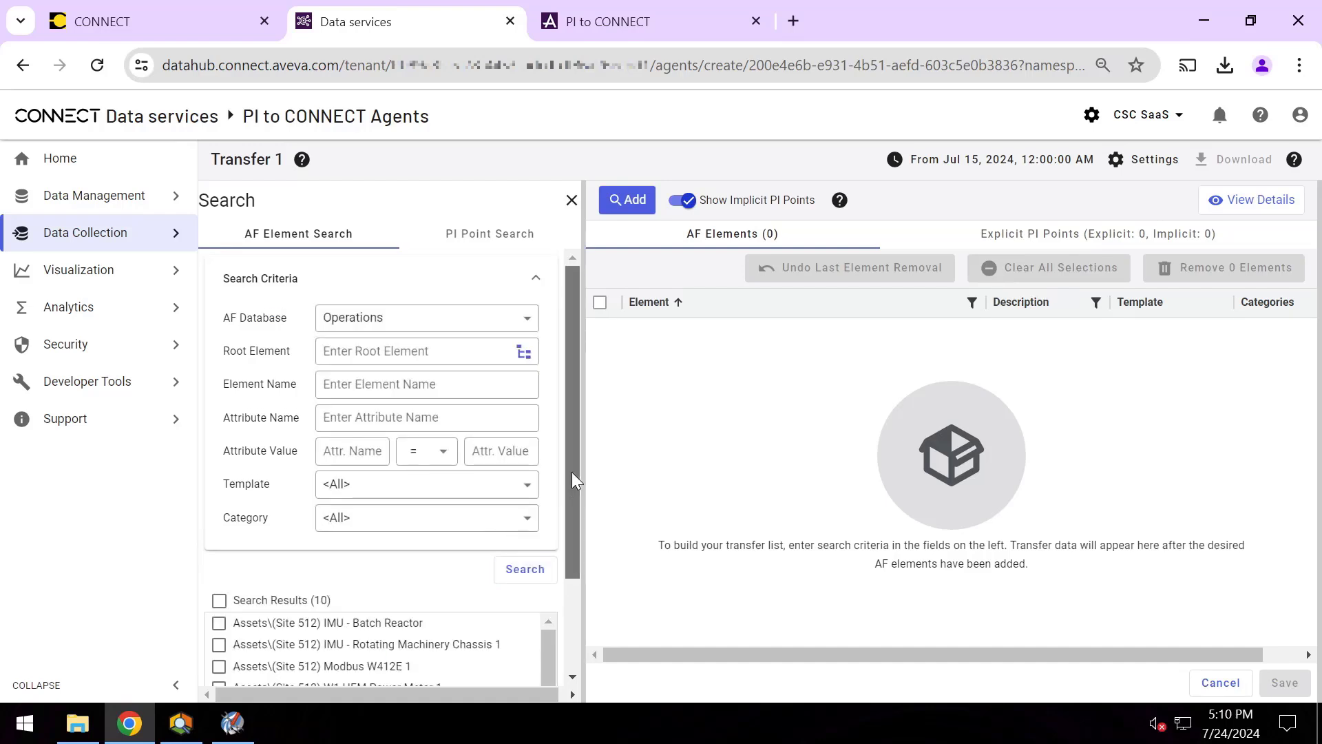
left_click_drag(579, 482, 570, 576)
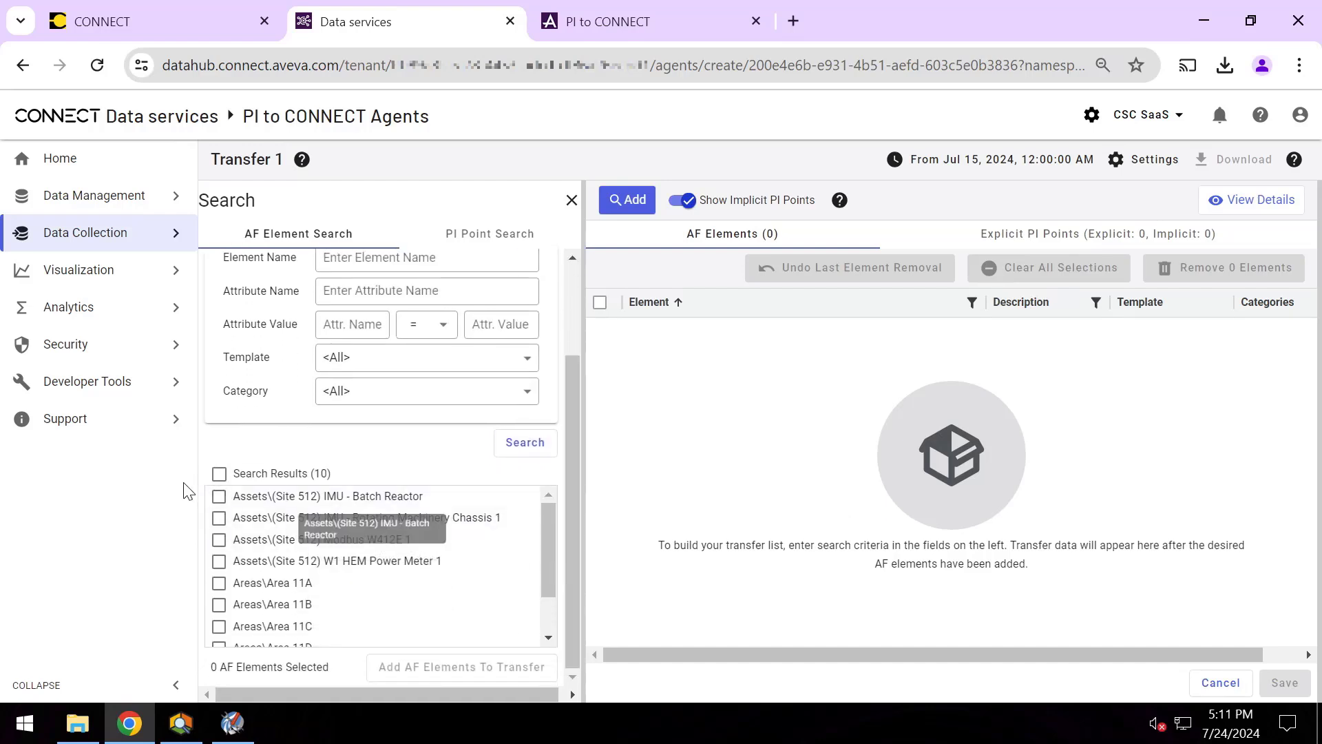
Check IMU - Batch Reactor, Rotating Machinery Chassis 1, Modbus W412E 1, W1 HEM Power Meter 1 and add them
left_click(219, 496)
left_click(219, 517)
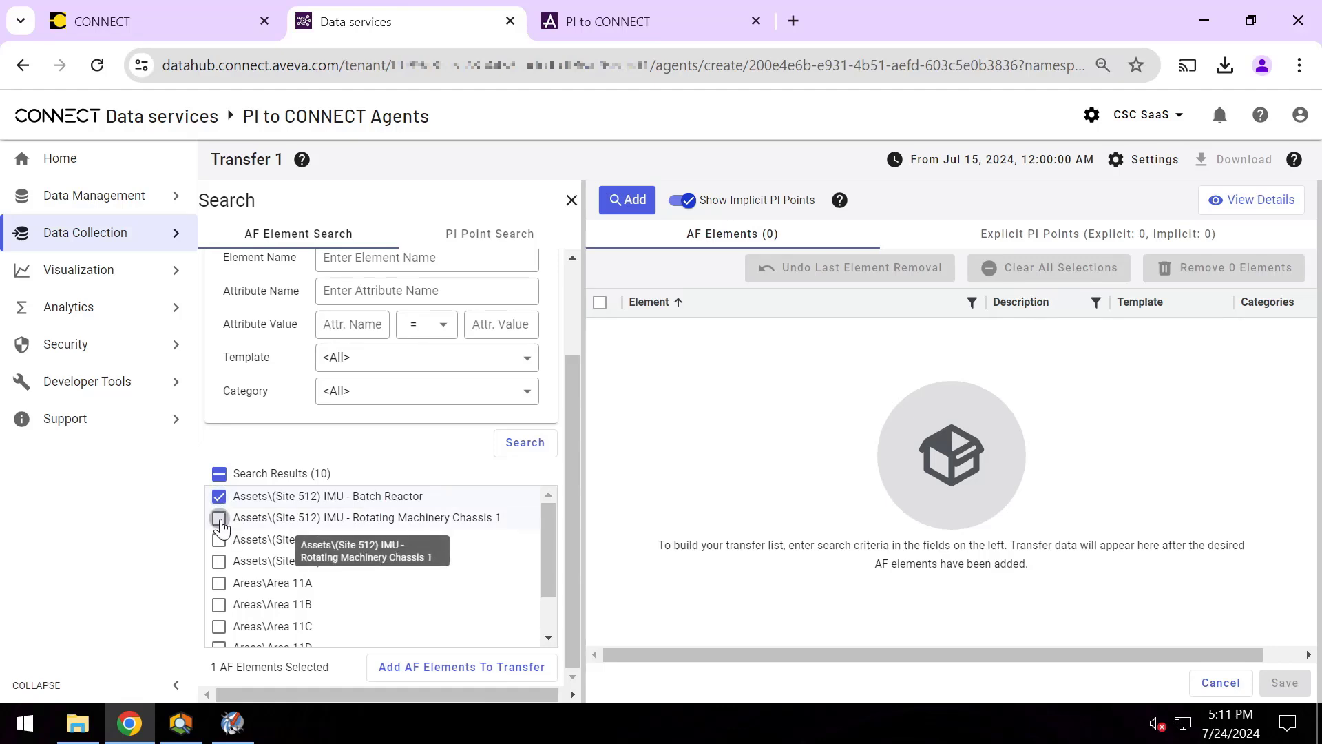
left_click(219, 540)
left_click(219, 561)
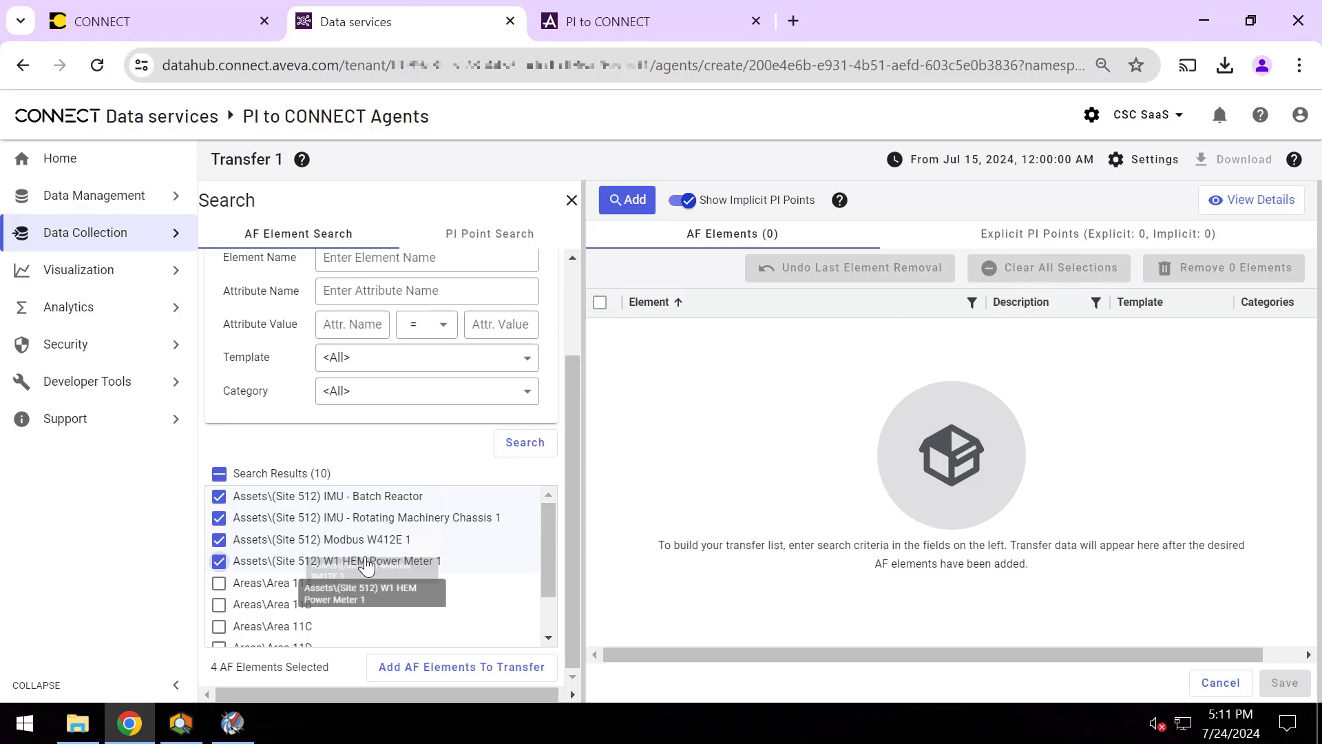
left_click(181, 723)
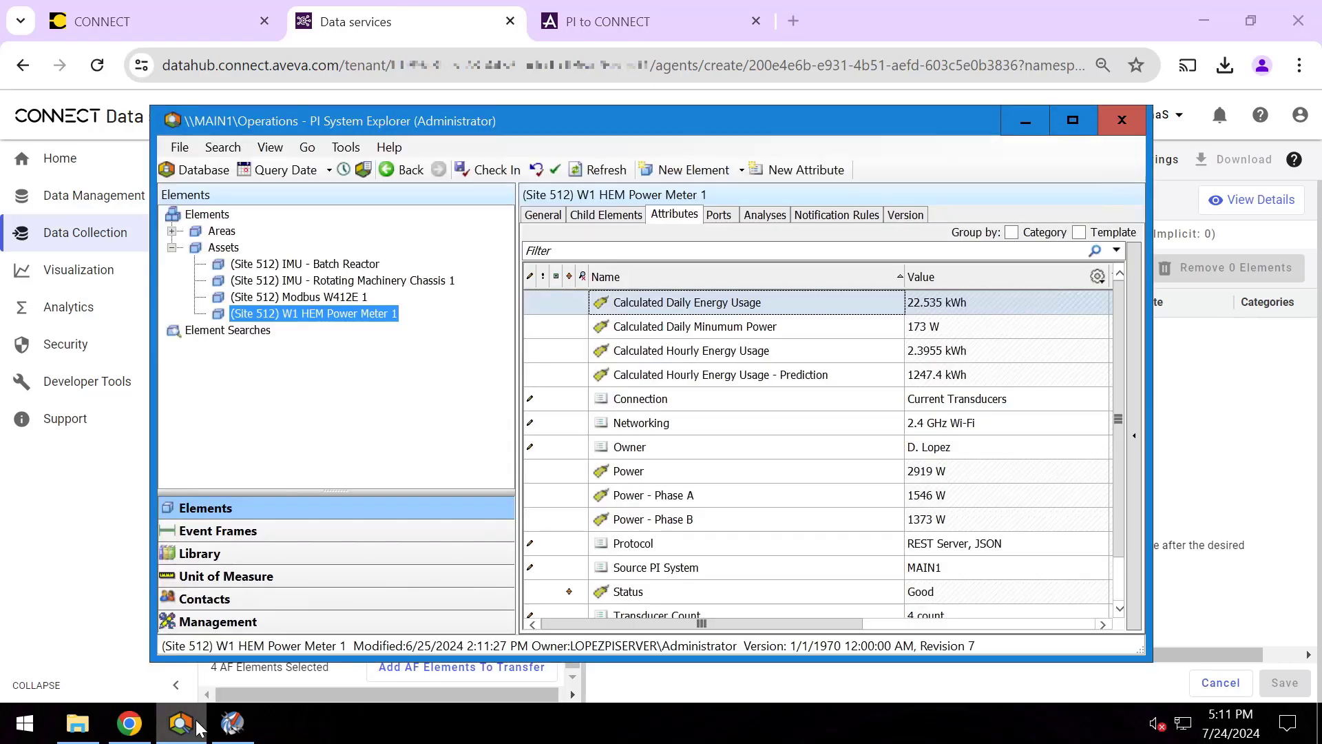
left_click(196, 726)
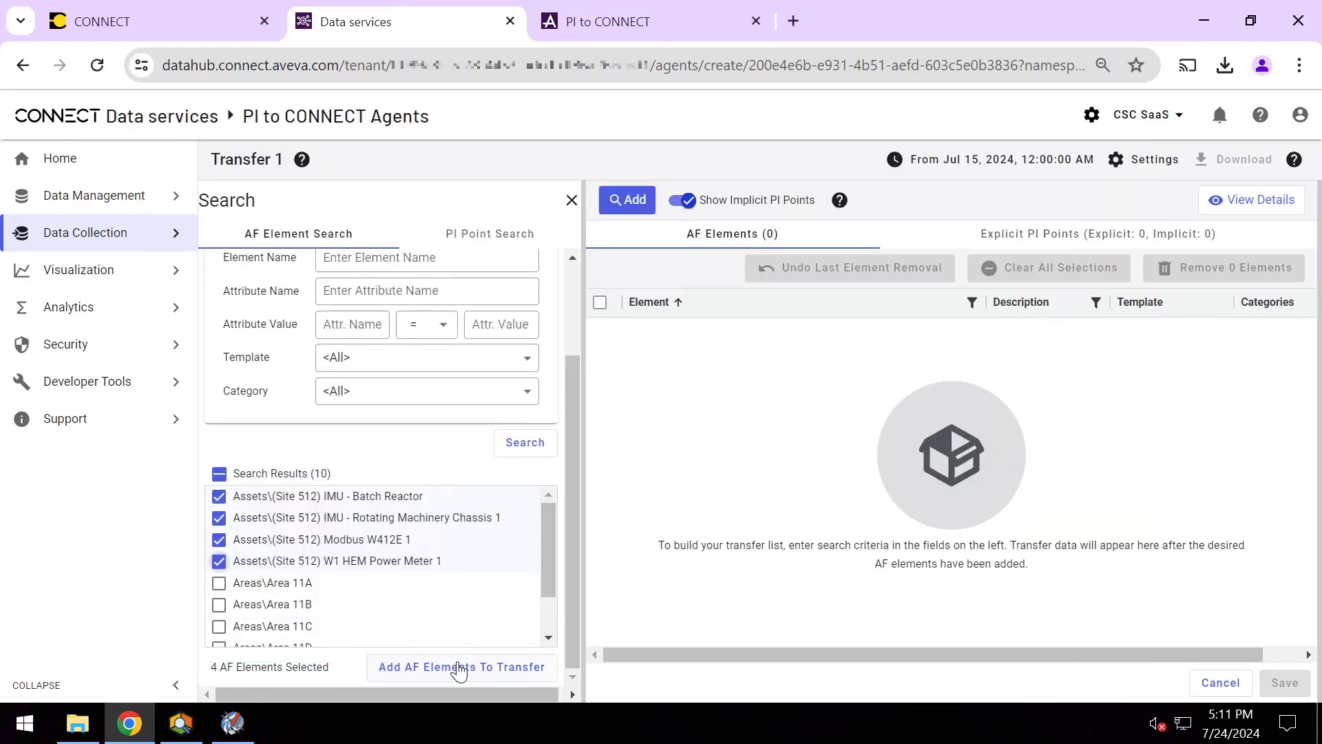
left_click(459, 668)
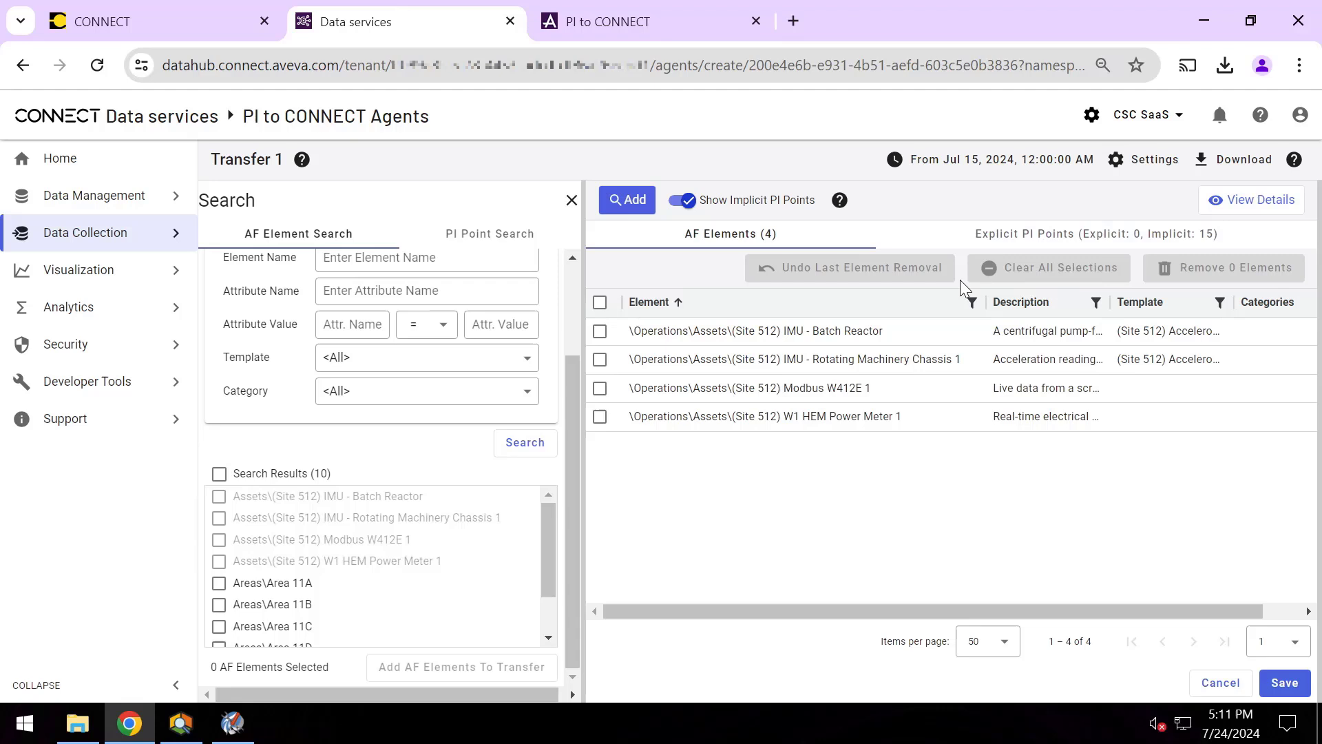
Search PI points with Descriptor *temperature readings*
left_click(509, 242)
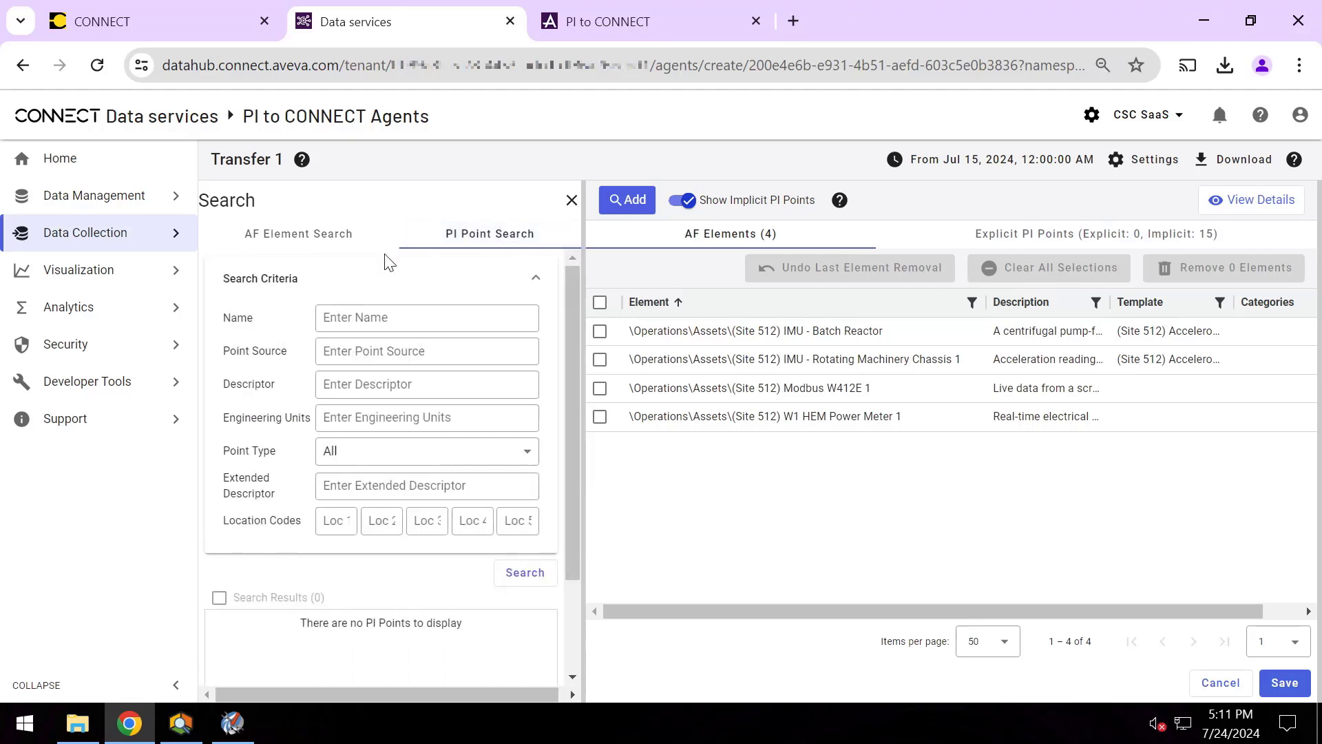
left_click(358, 387)
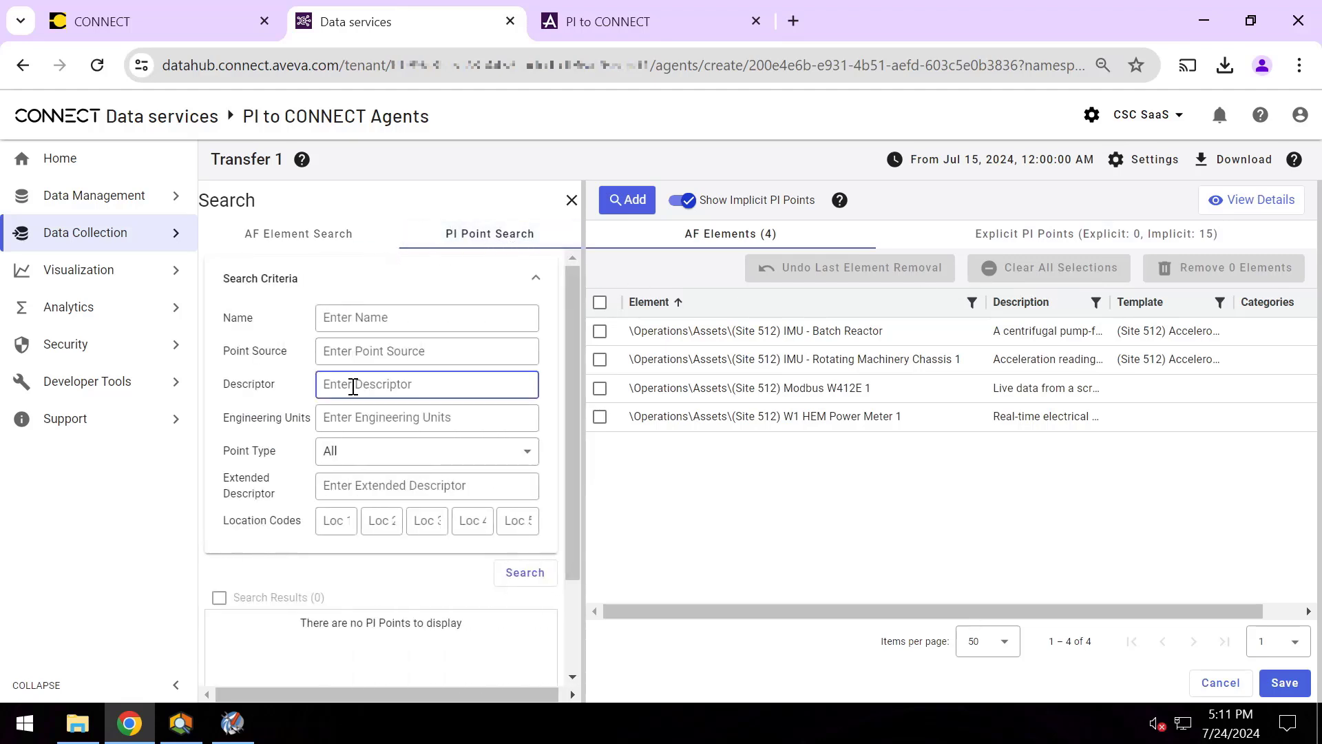
type("*temperature readings*")
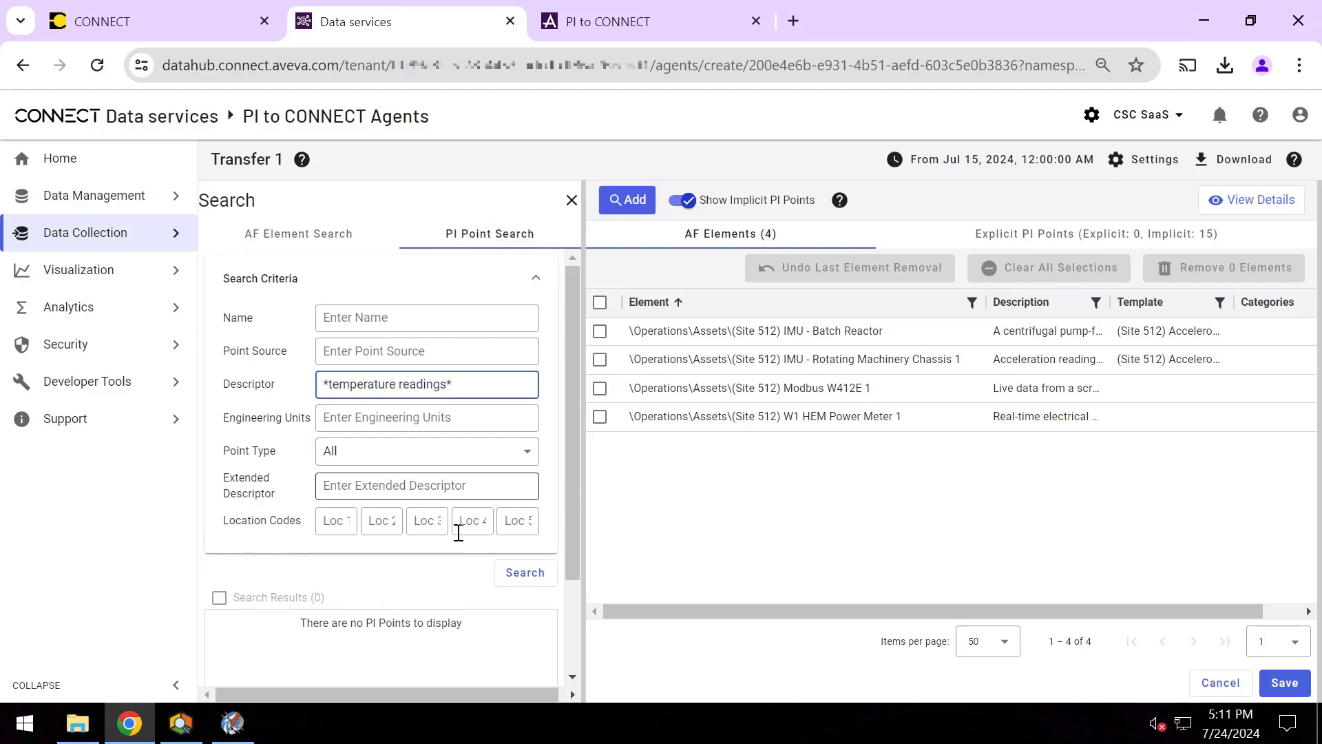
left_click(517, 574)
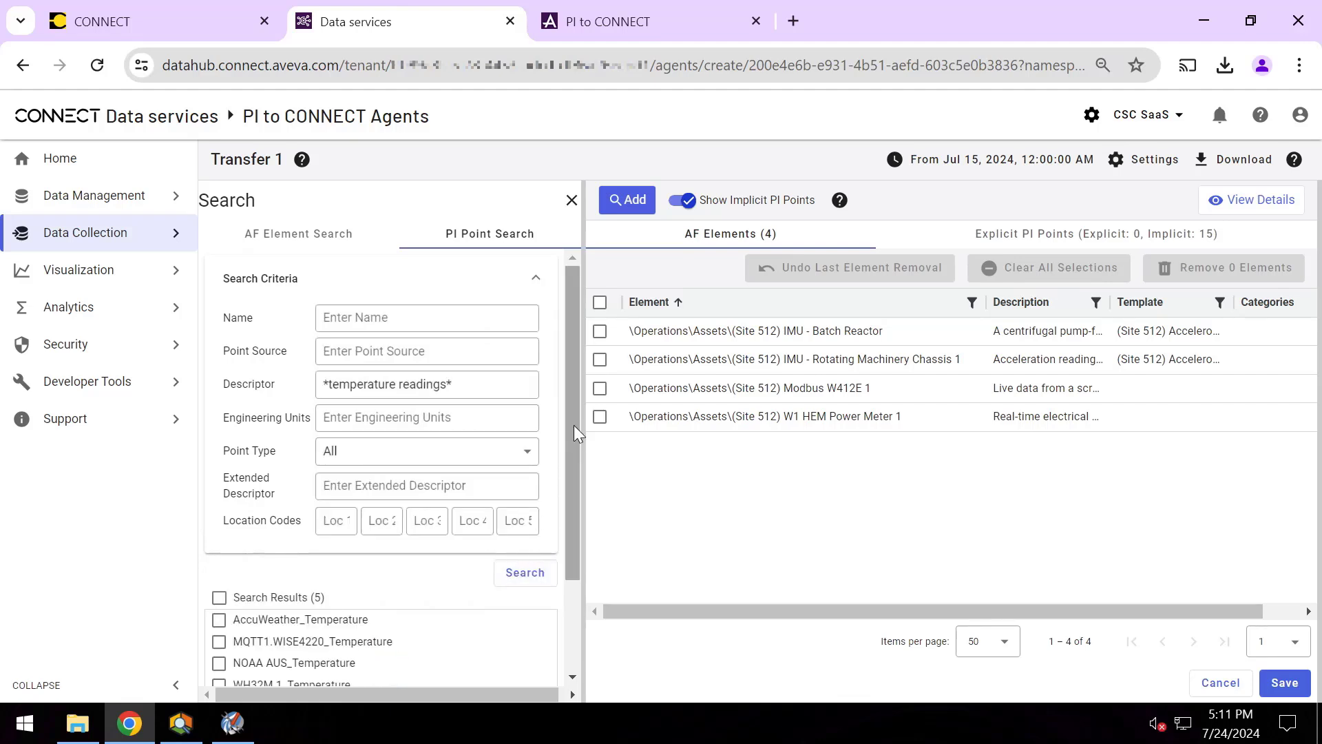
left_click_drag(573, 454, 576, 538)
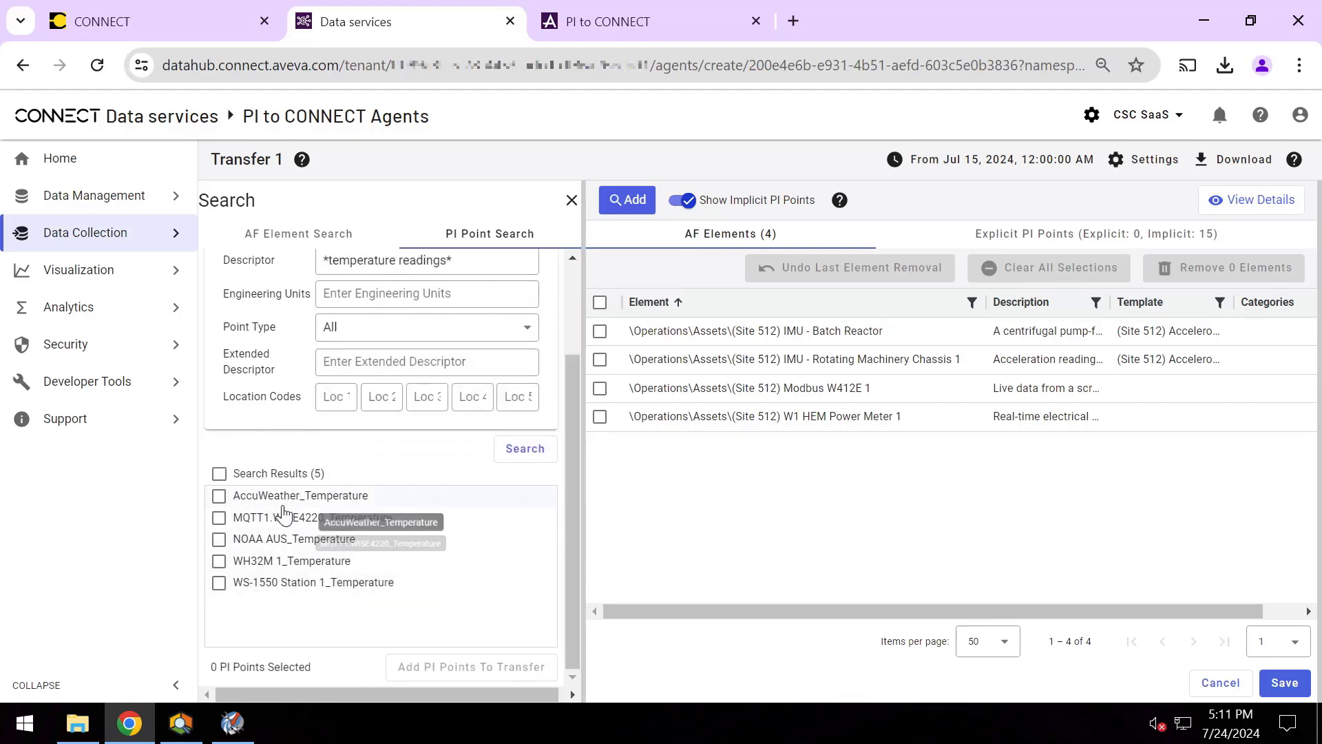
Add all five temperature PI points to Transfer 1 and save the transfer
left_click(232, 723)
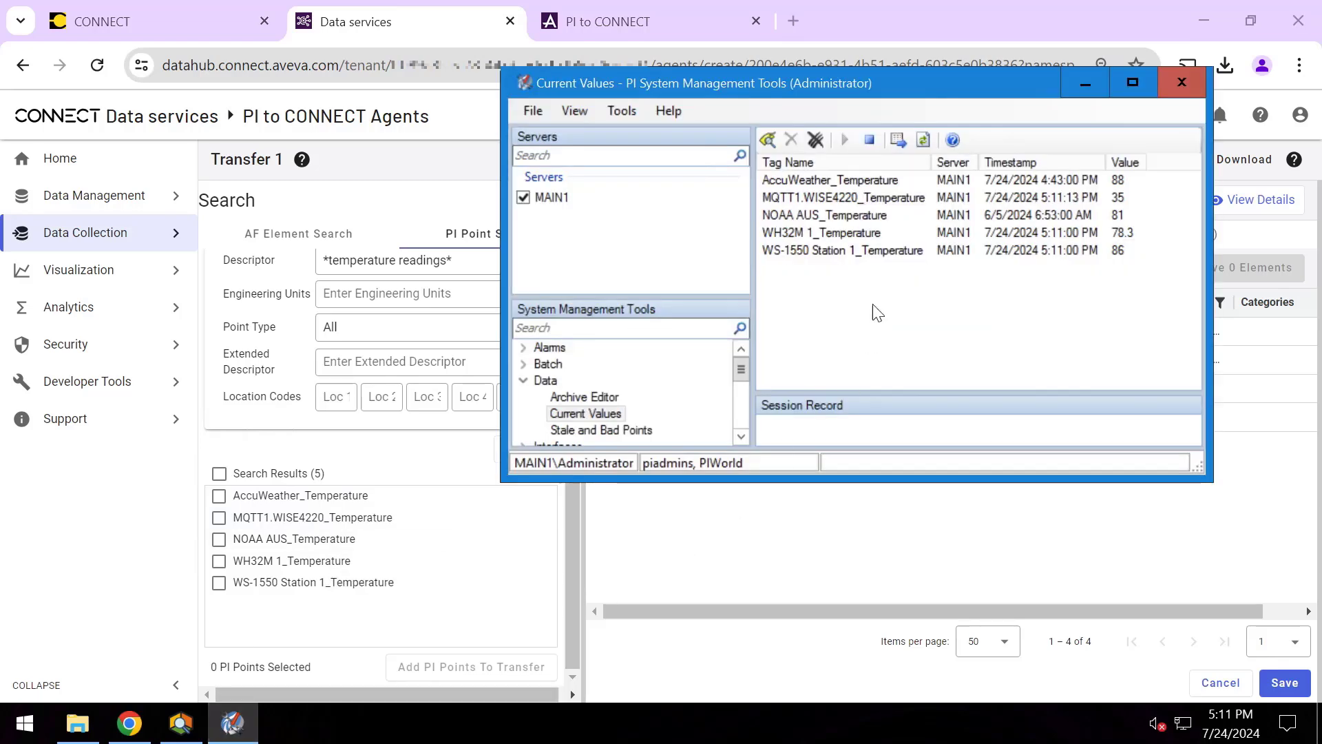
left_click(219, 473)
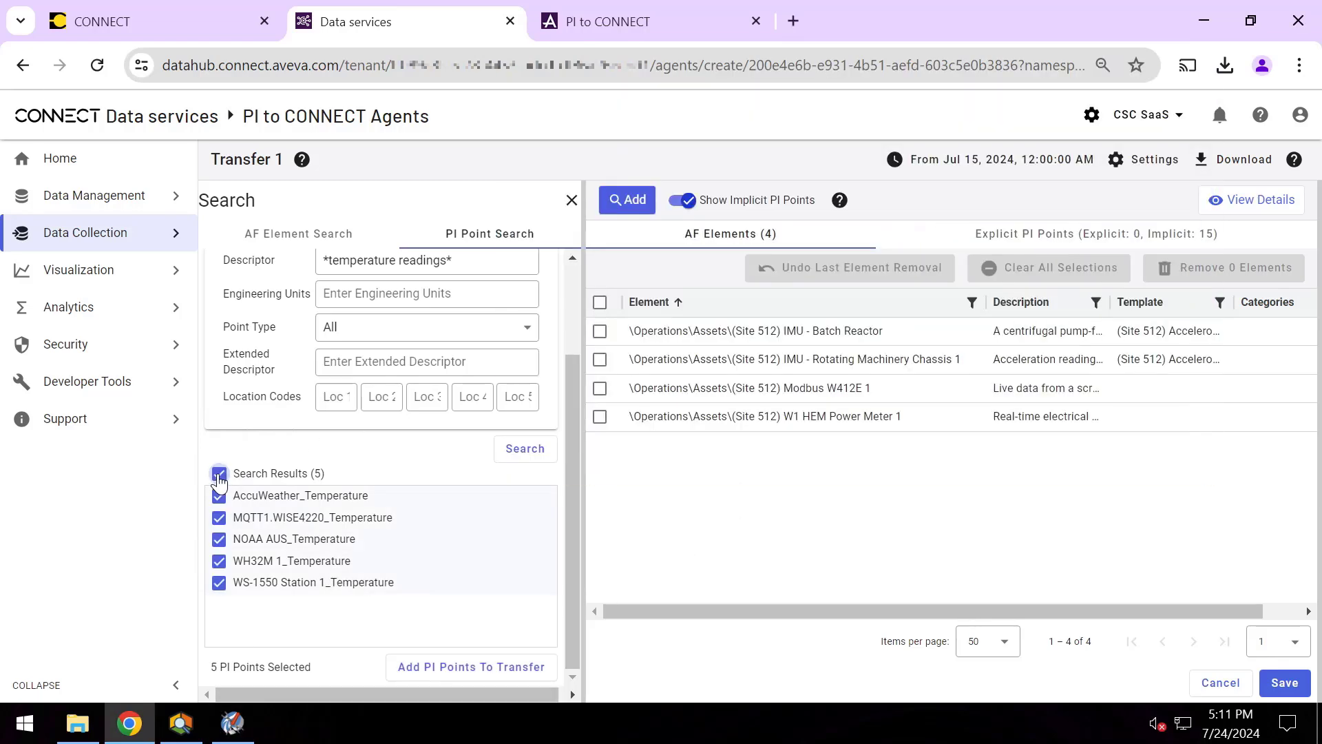
left_click(472, 668)
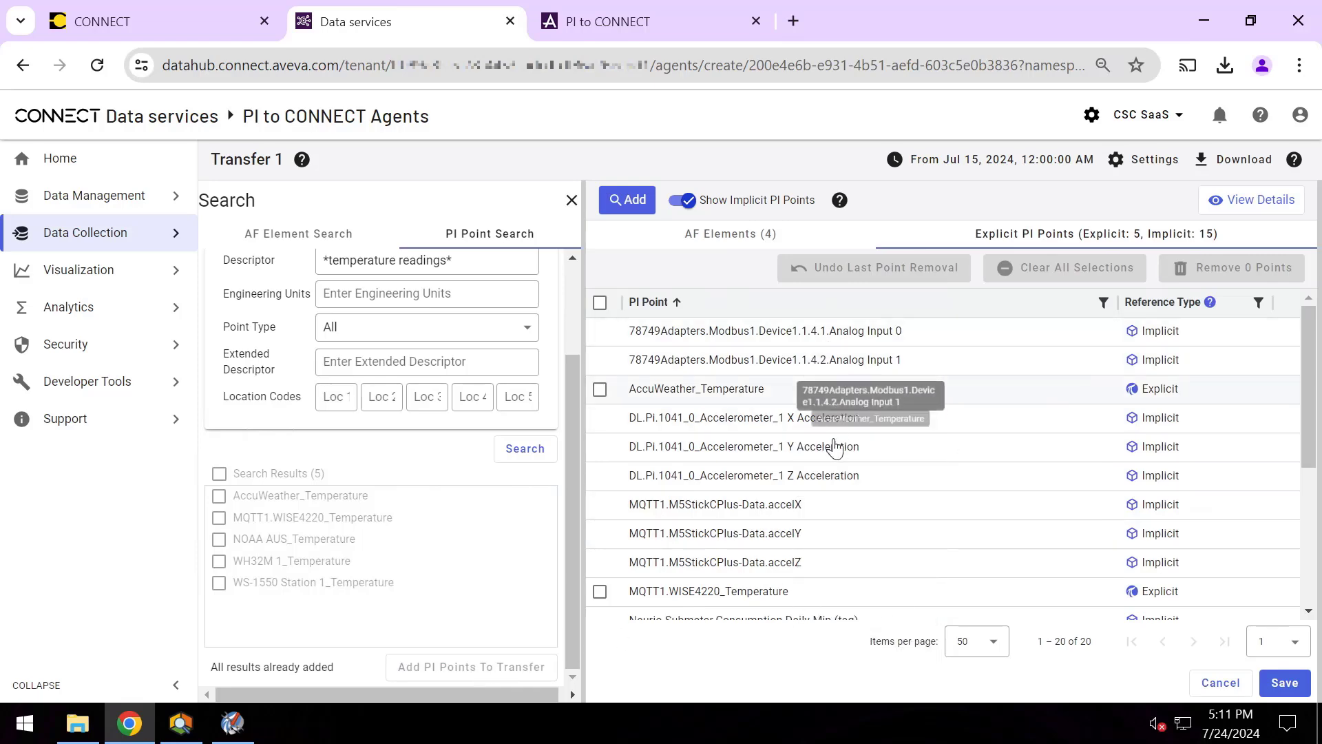
scroll(819, 484, "down", 4)
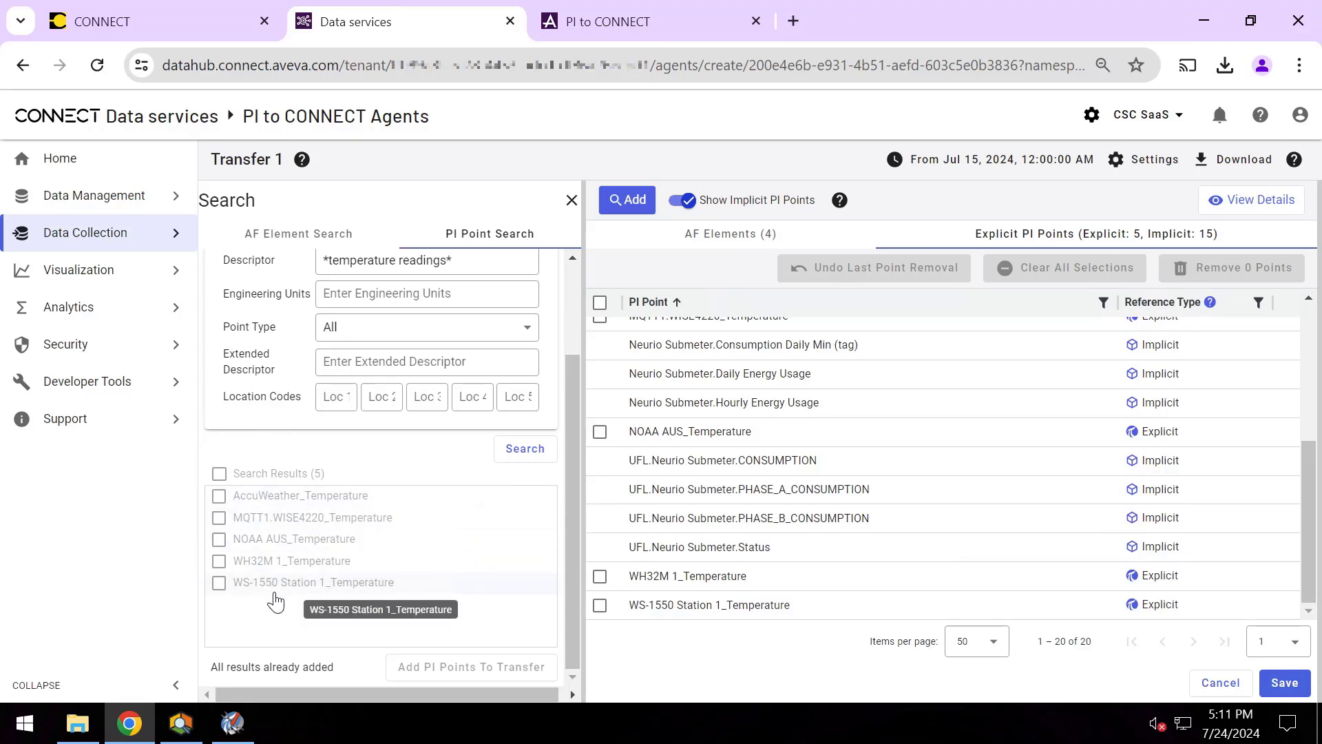
left_click(1283, 683)
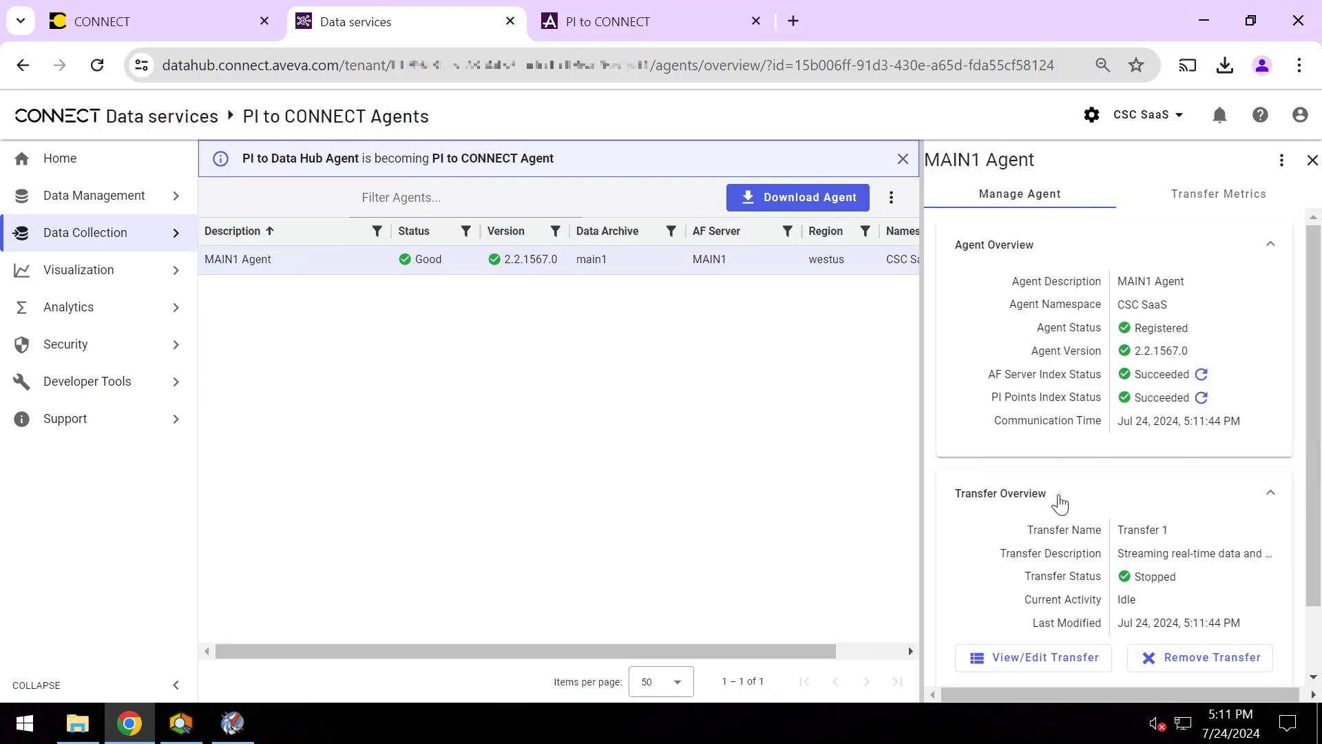
Start Transfer 1 from the MAIN1 Agent panel and confirm the start
left_click_drag(1315, 387, 1321, 452)
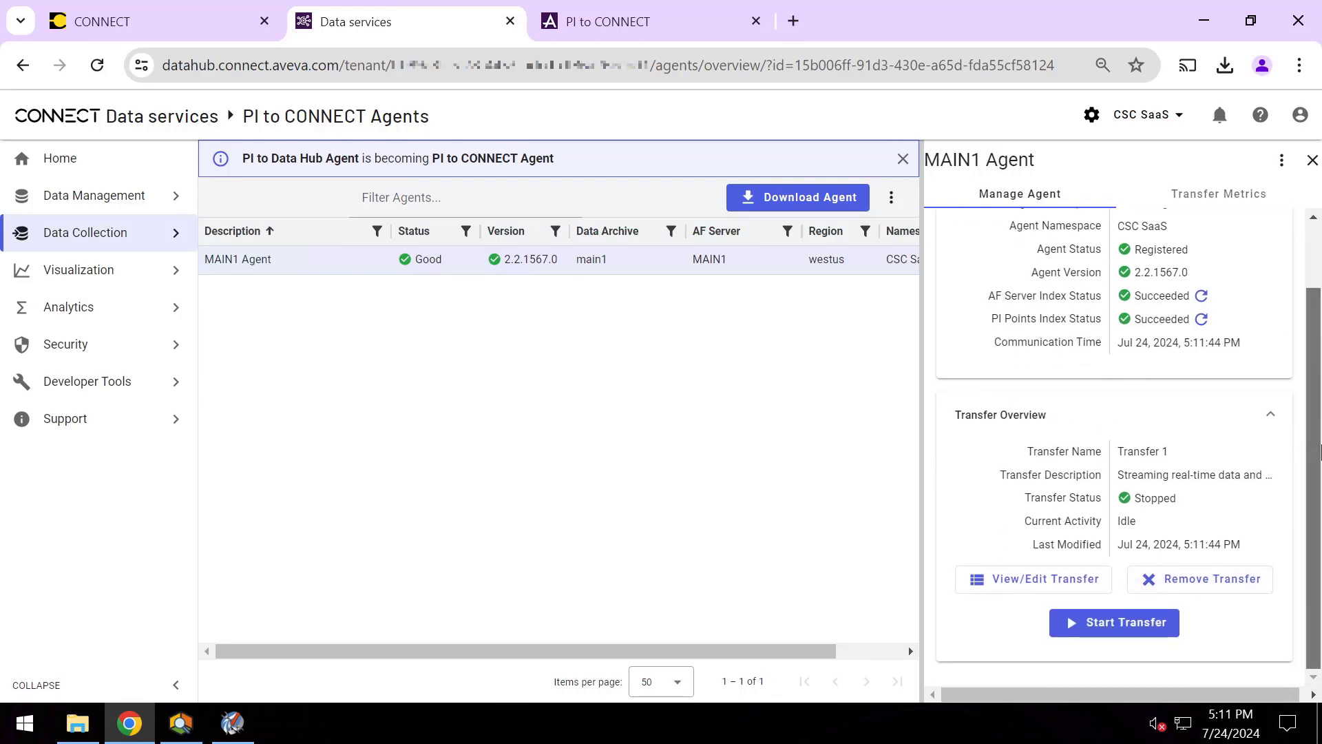
left_click(1118, 630)
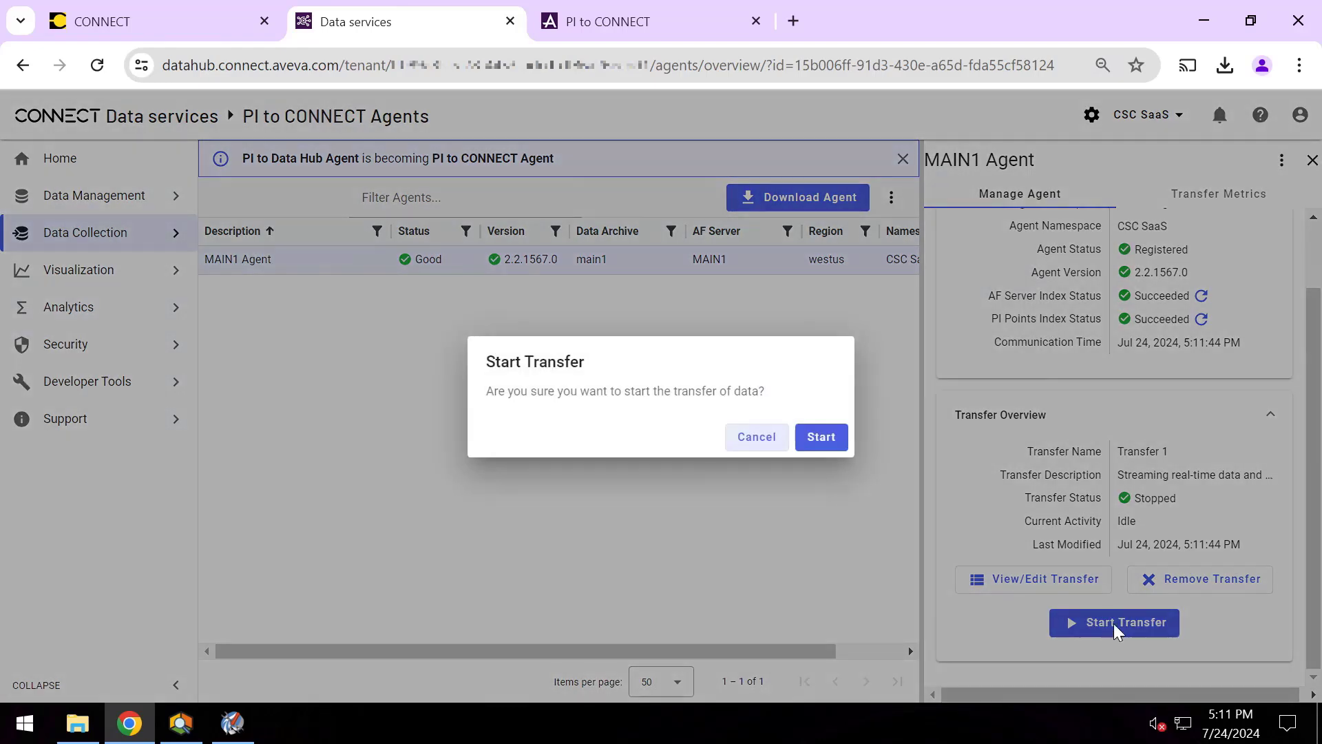
left_click(821, 438)
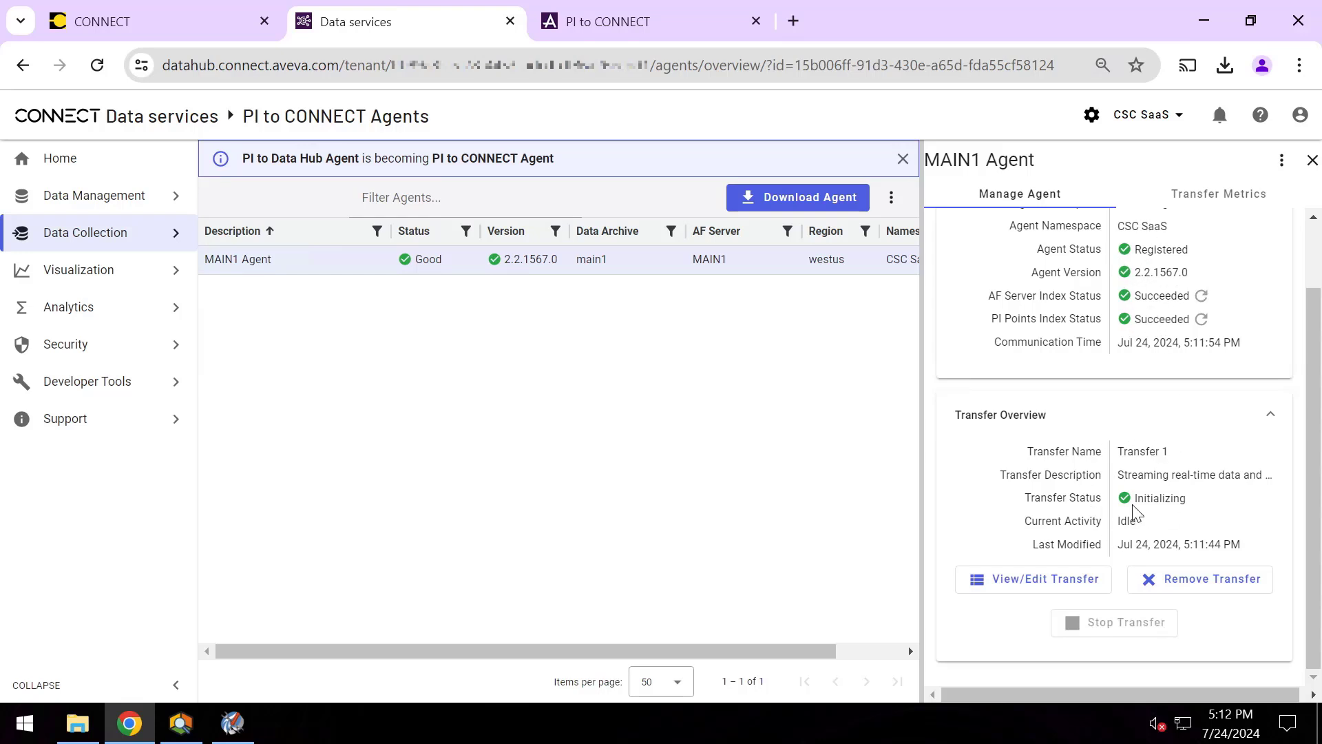
Check PI System Explorer elements and current temperature tag values, then return to CONNECT data services
left_click(180, 723)
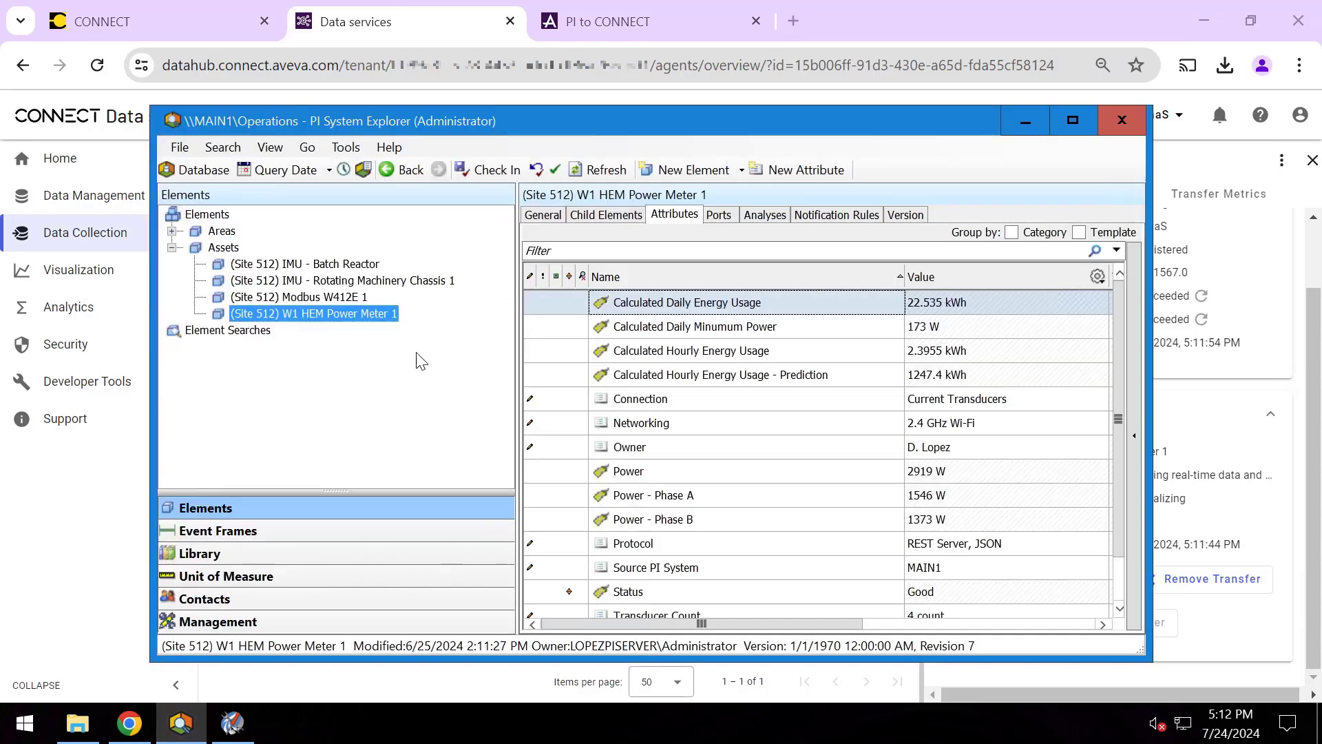
left_click(232, 723)
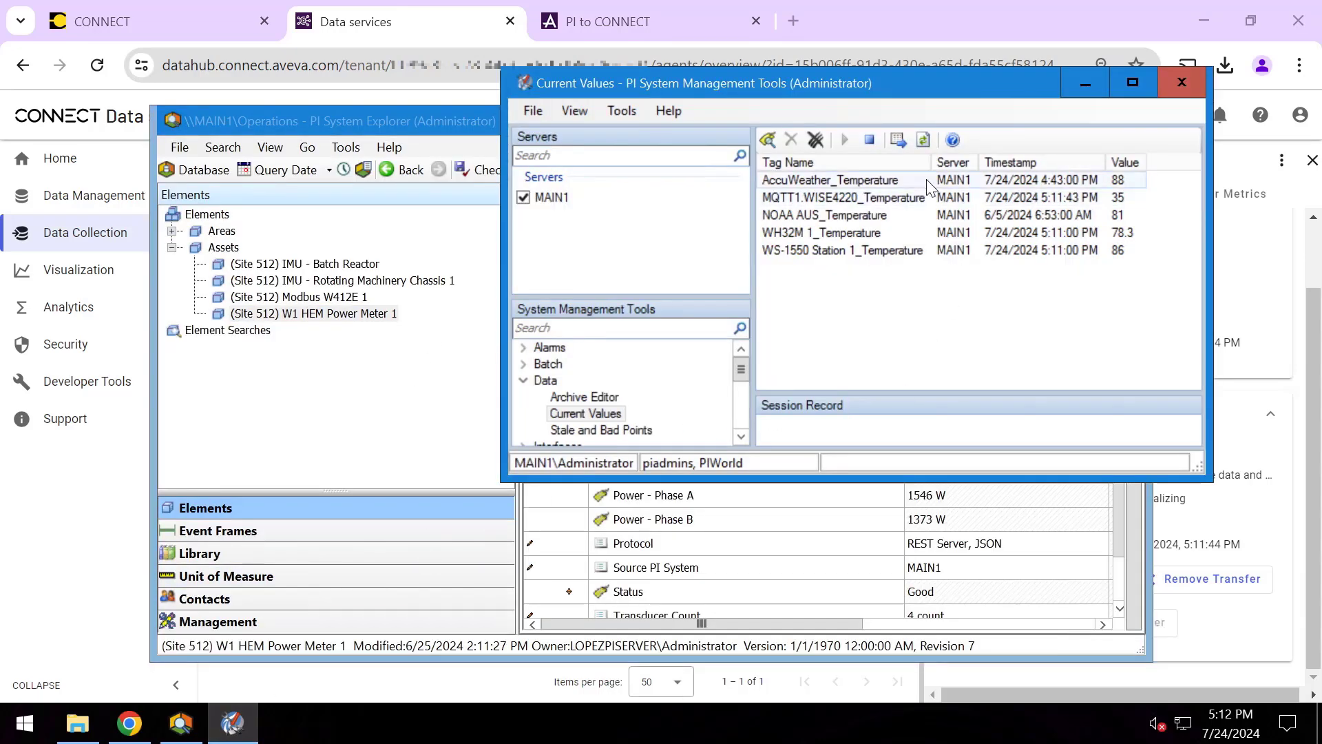
left_click(1299, 276)
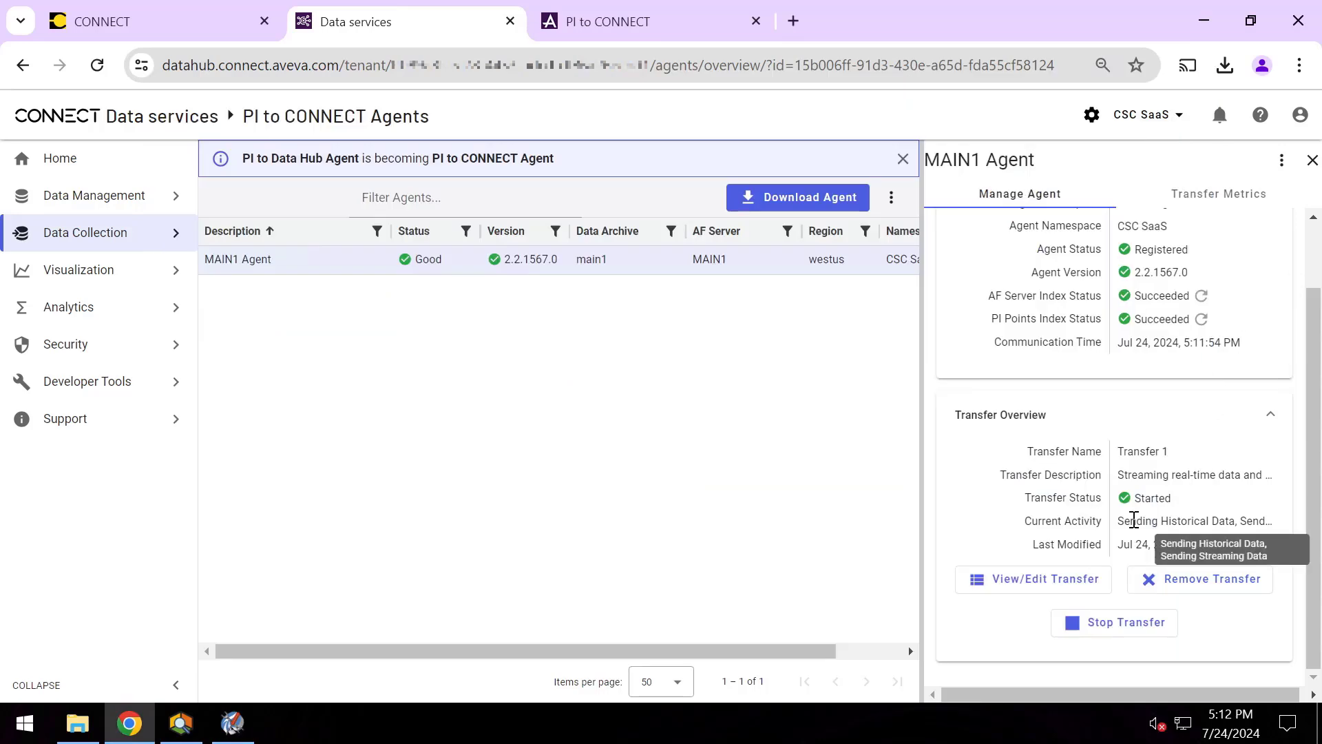
Open Data Management > Sequential Data Store and scroll through the 20 transferred PI streams
mouse_move(158, 193)
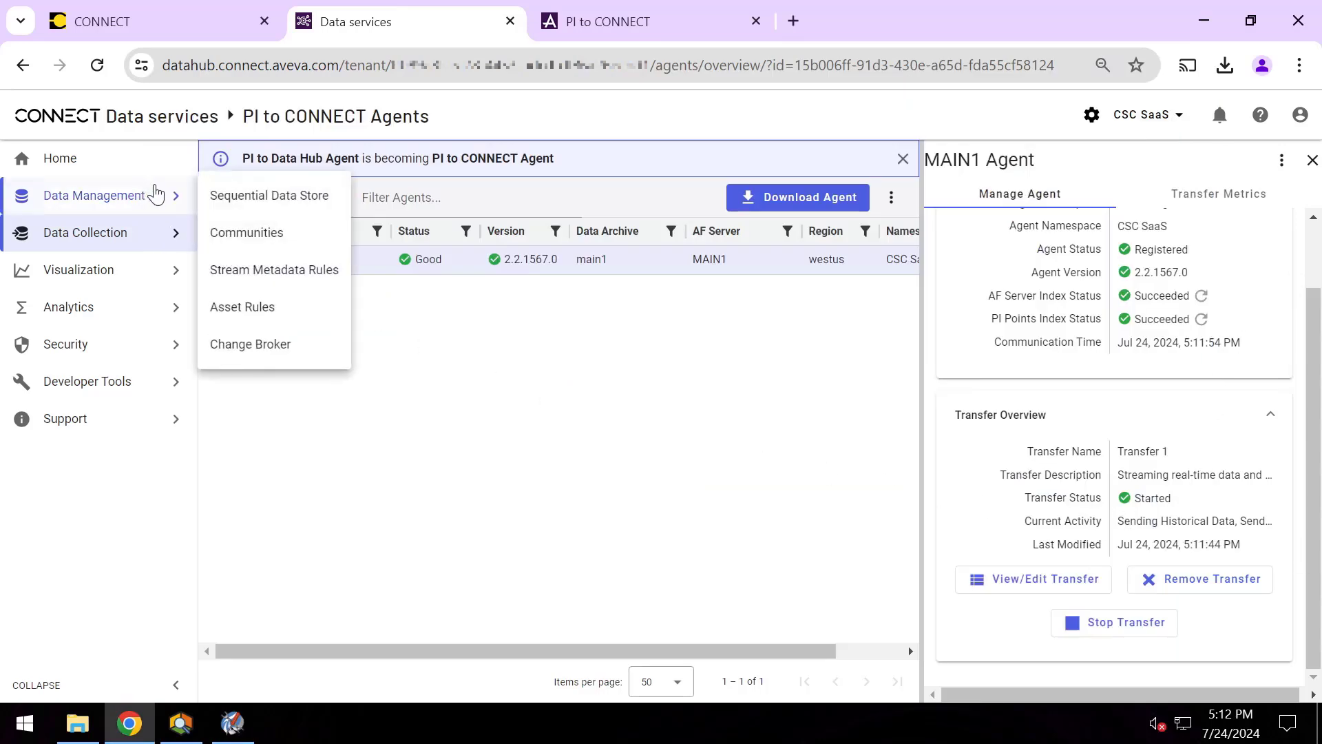
left_click(271, 196)
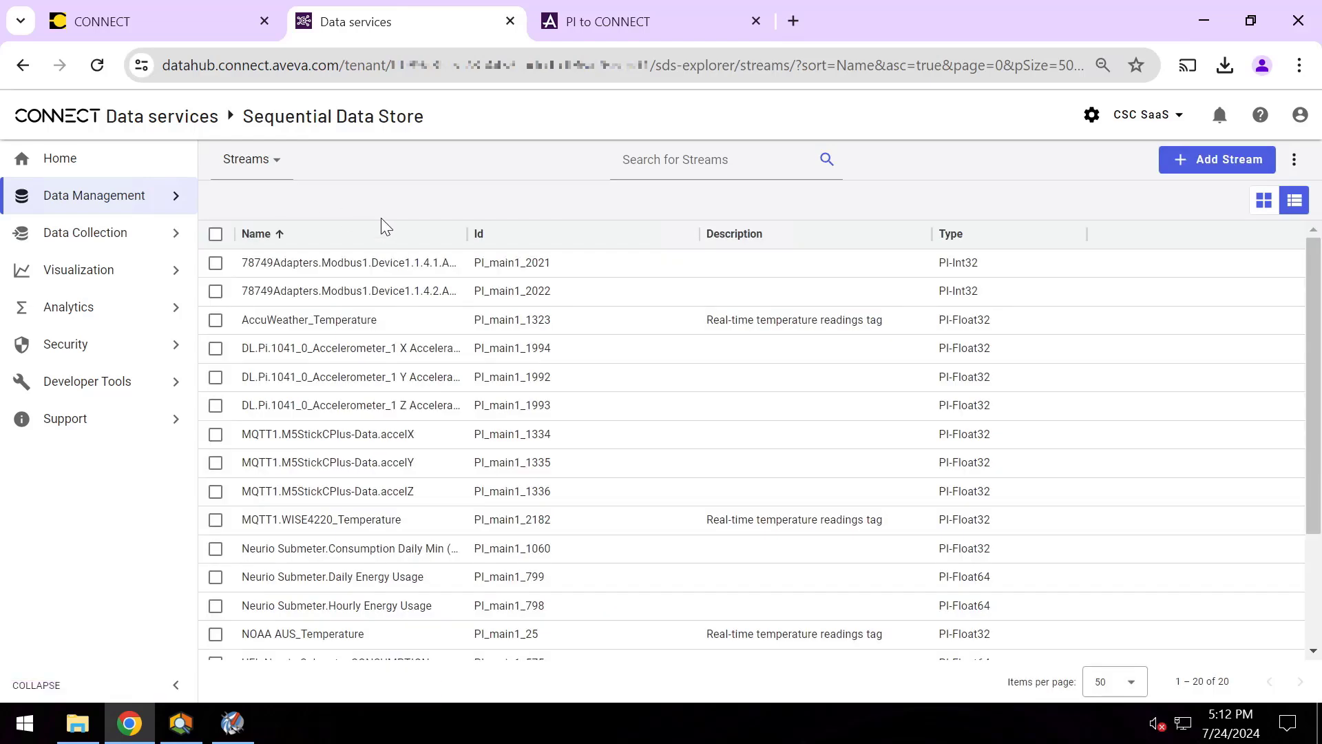
scroll(485, 343, "down", 3)
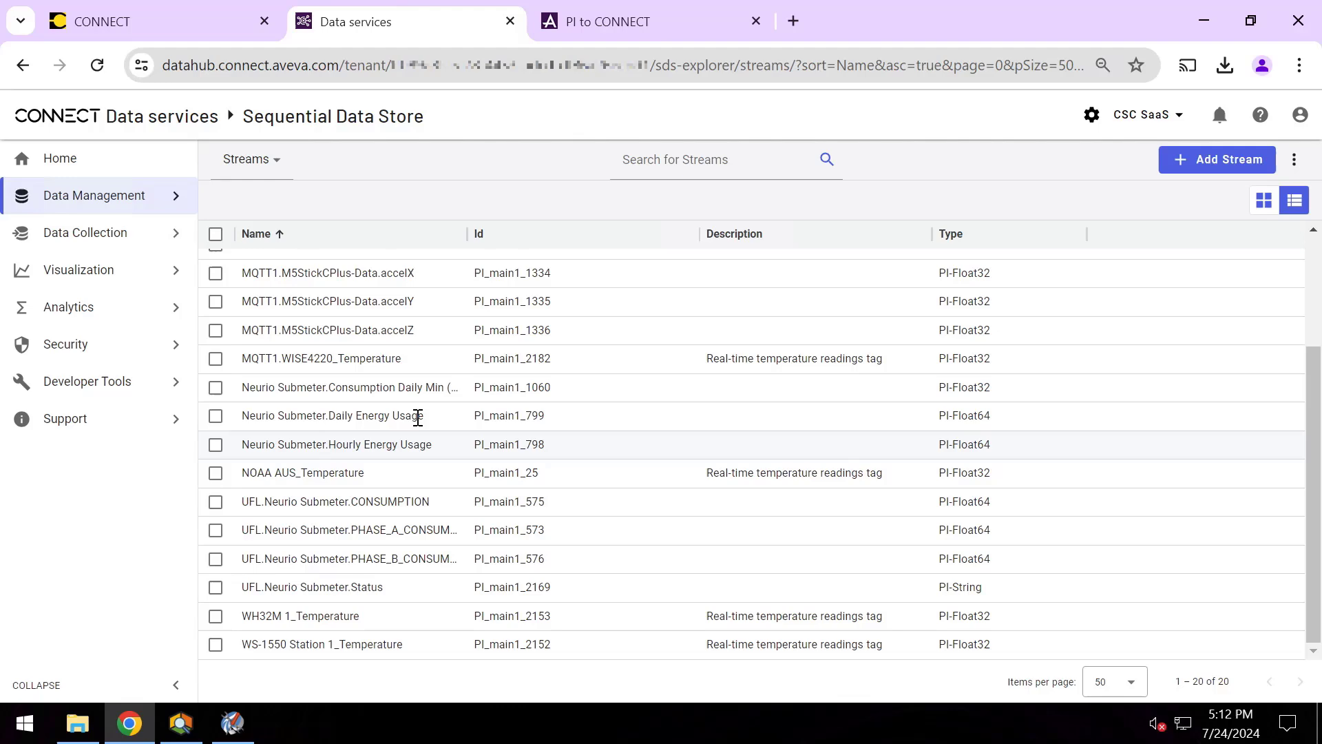
Open W1 HEM Power Meter 1 in Asset Explorer and add Power | Value to its trend
mouse_move(181, 283)
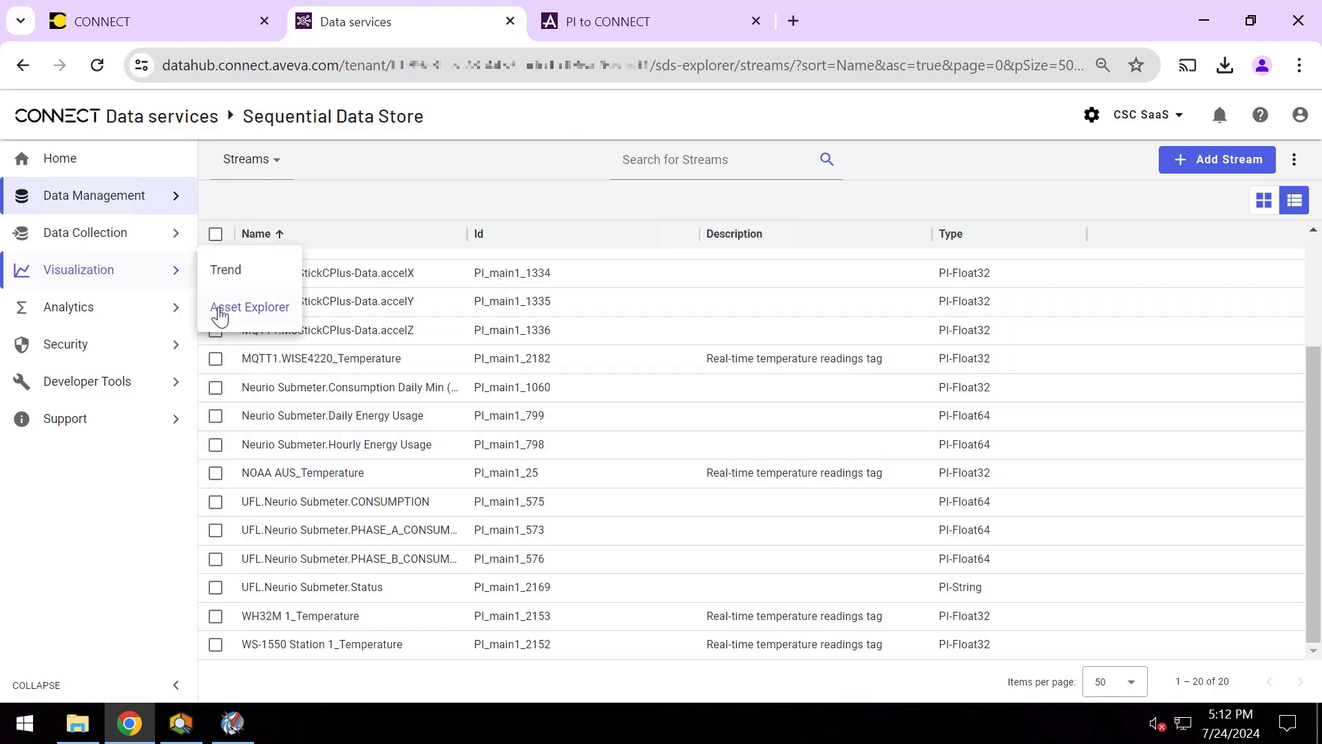
left_click(235, 308)
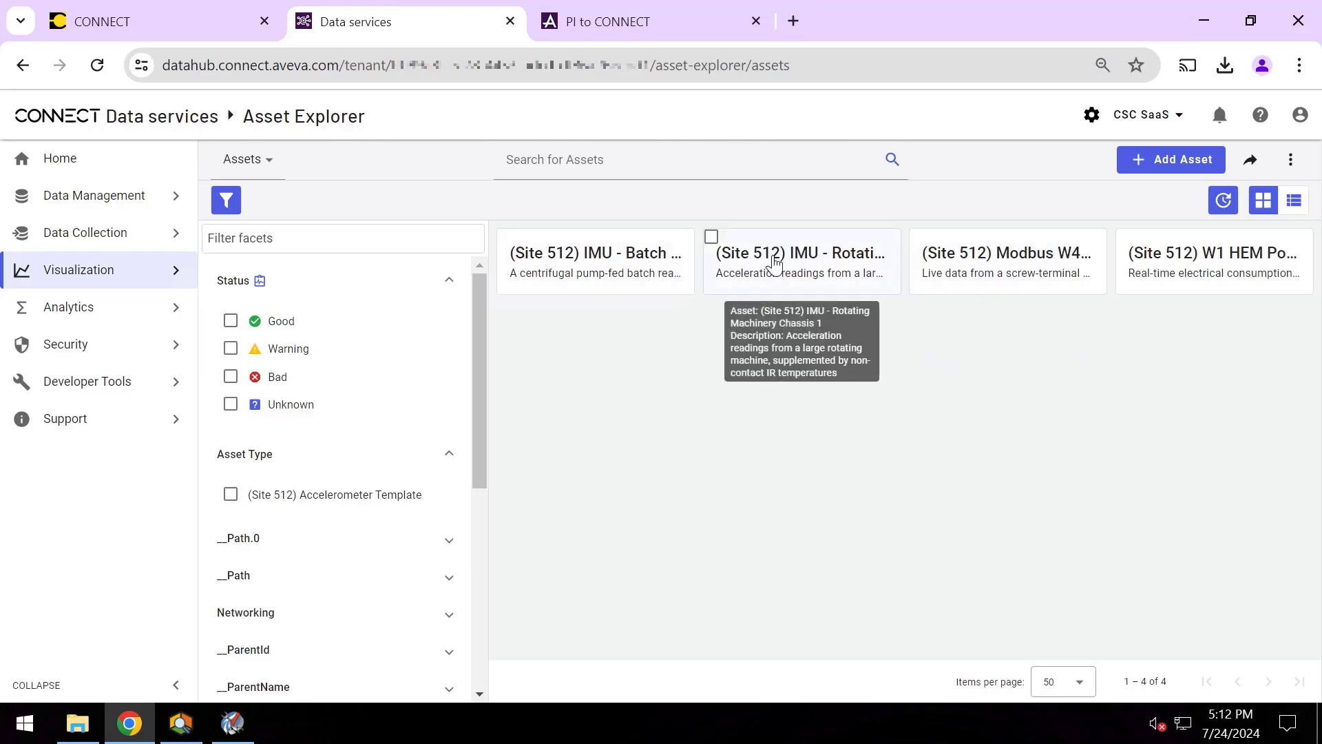
left_click(1204, 252)
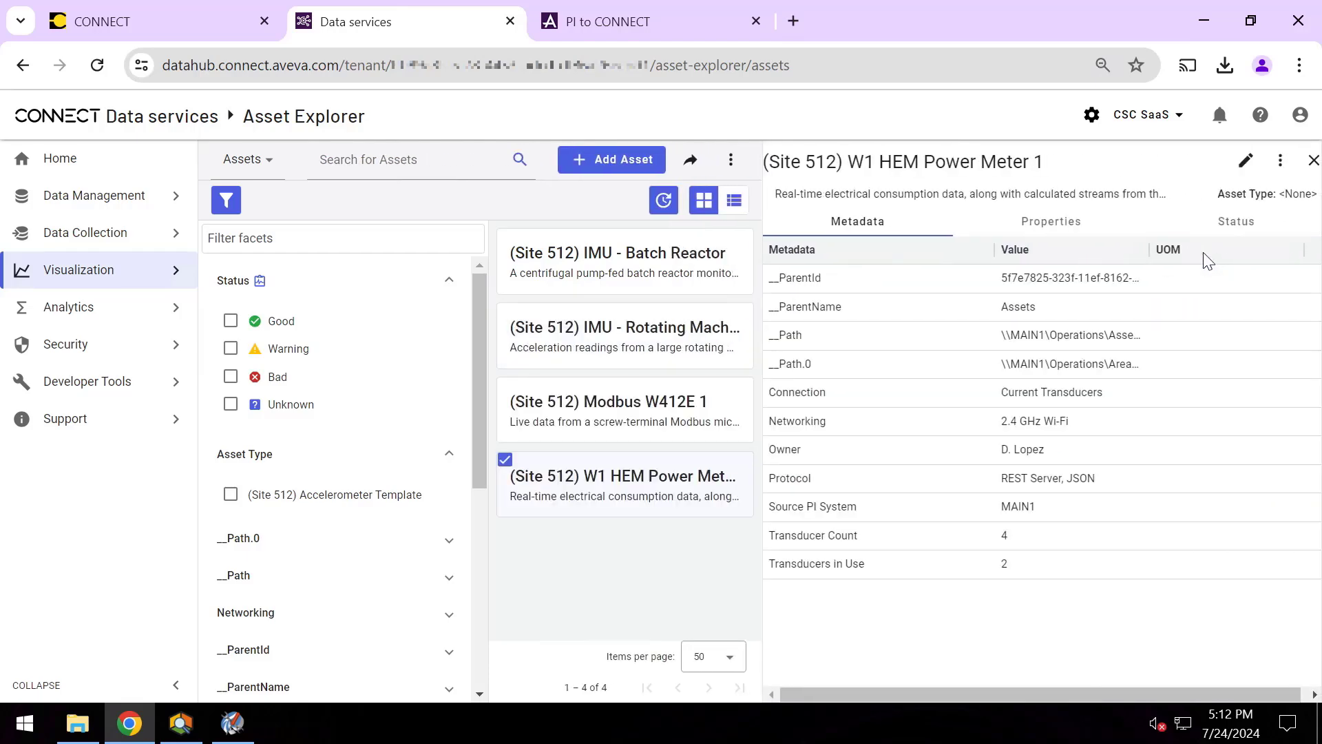
left_click(1070, 223)
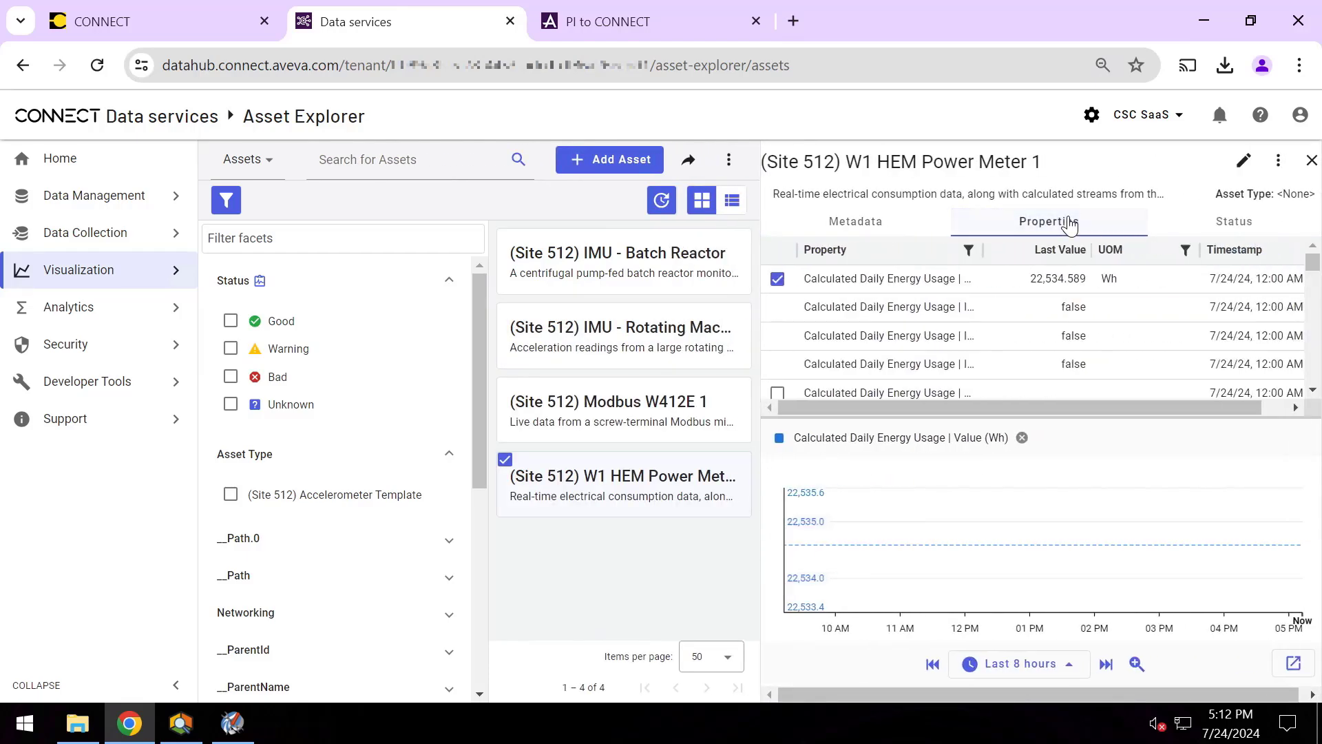
scroll(954, 365, "down", 5)
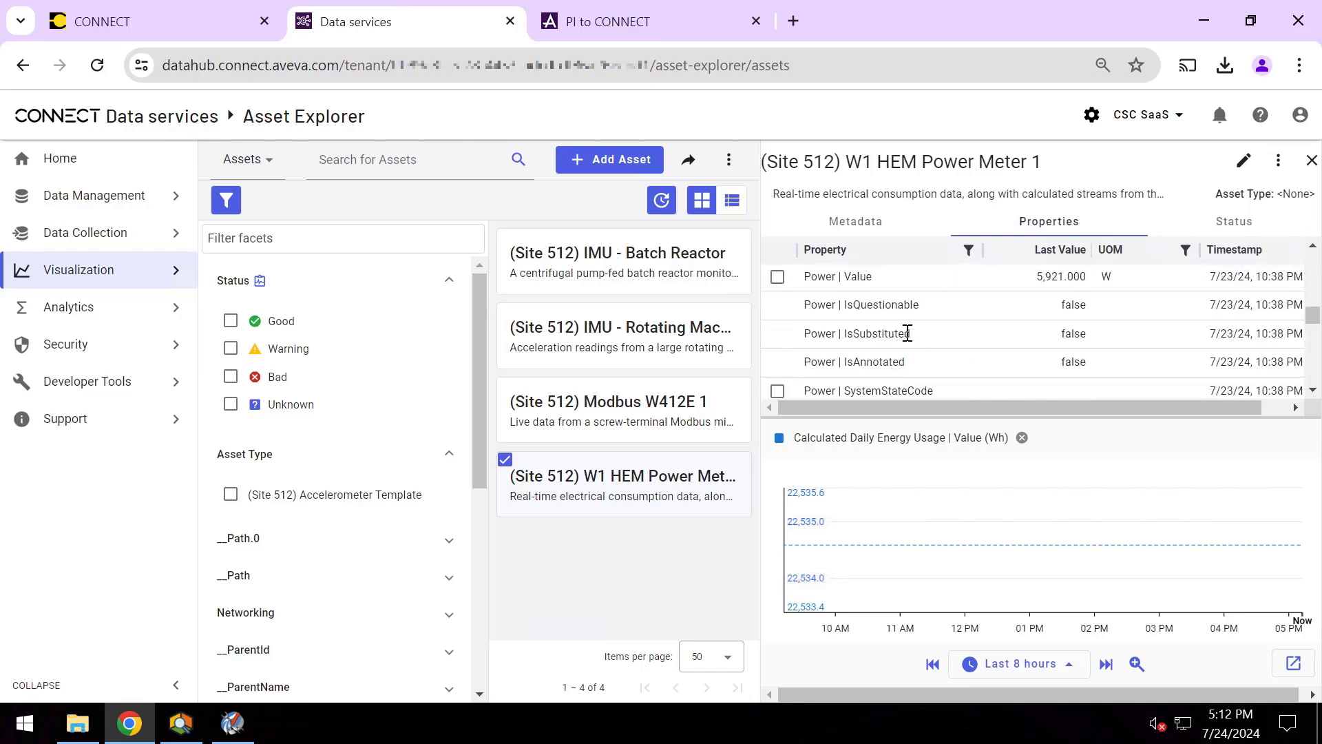
left_click(777, 279)
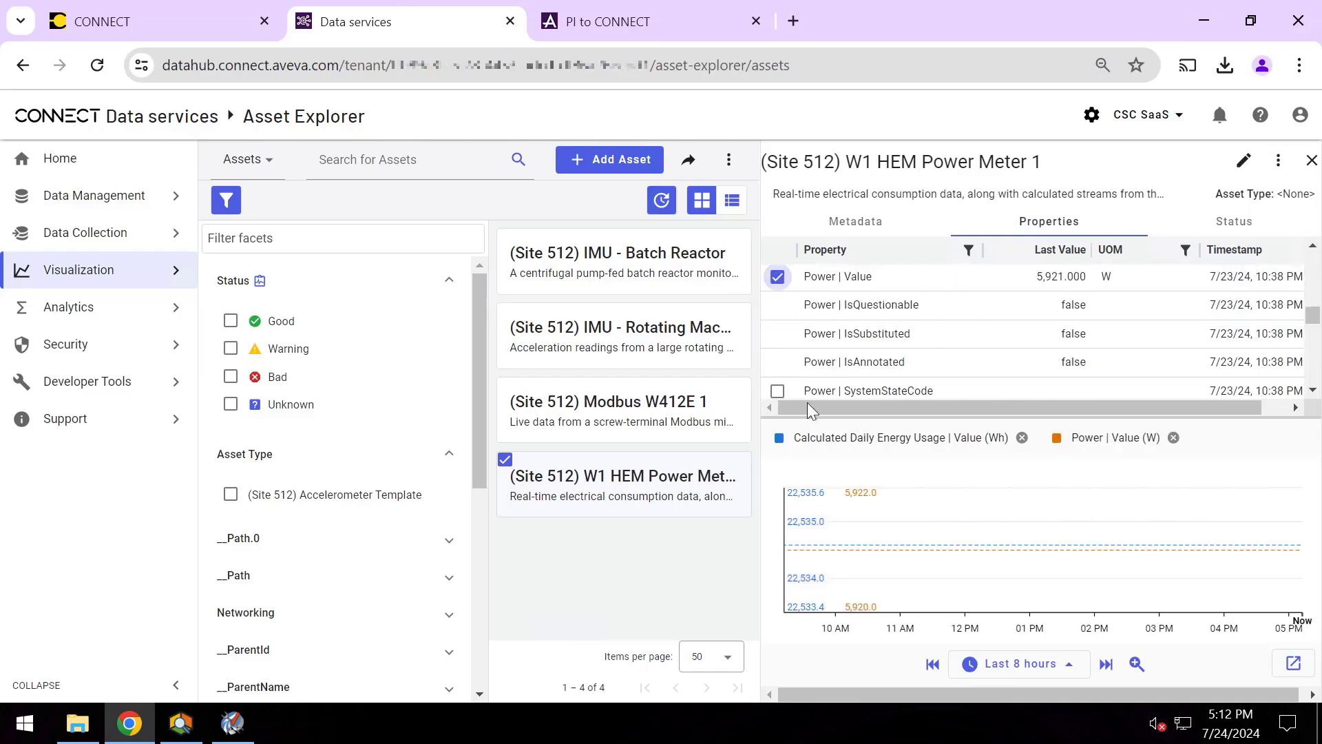
left_click(1011, 663)
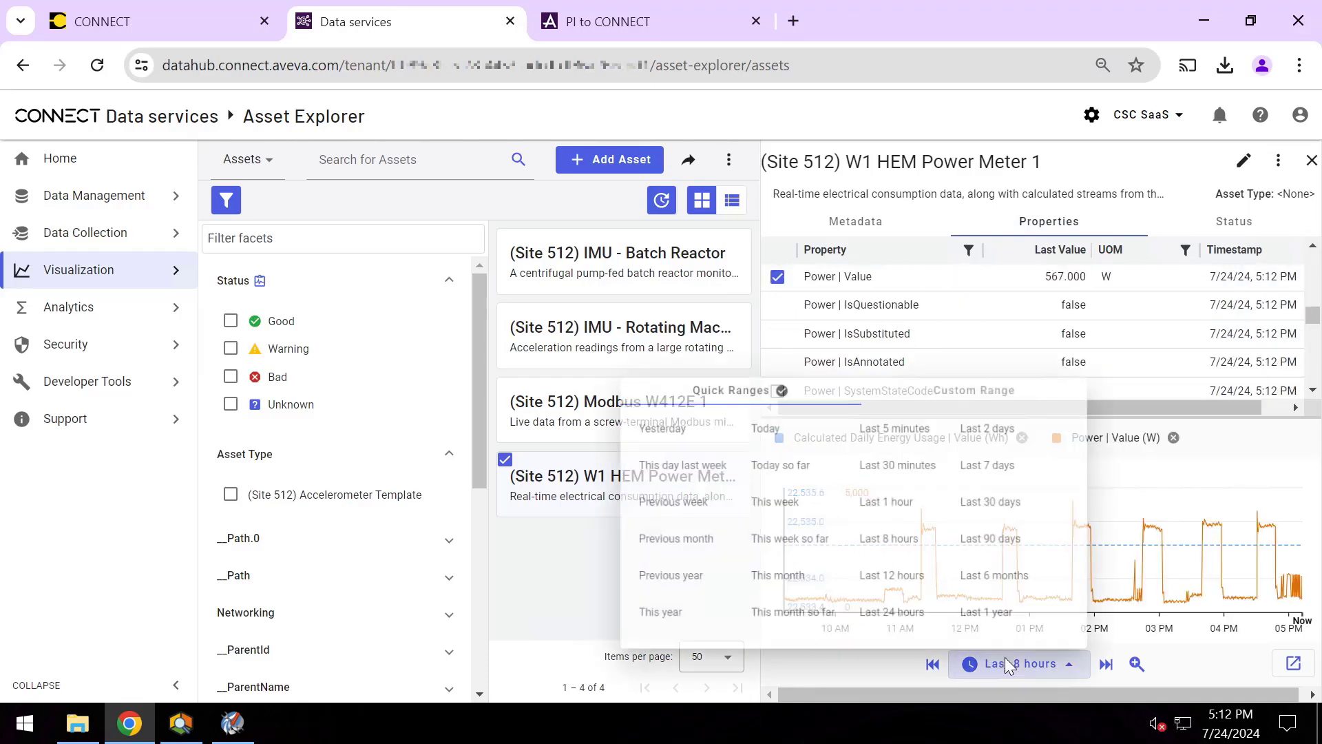
Set the power trend to Last 5 minutes, then Last 2 days, and bring up PI System Explorer
left_click(896, 428)
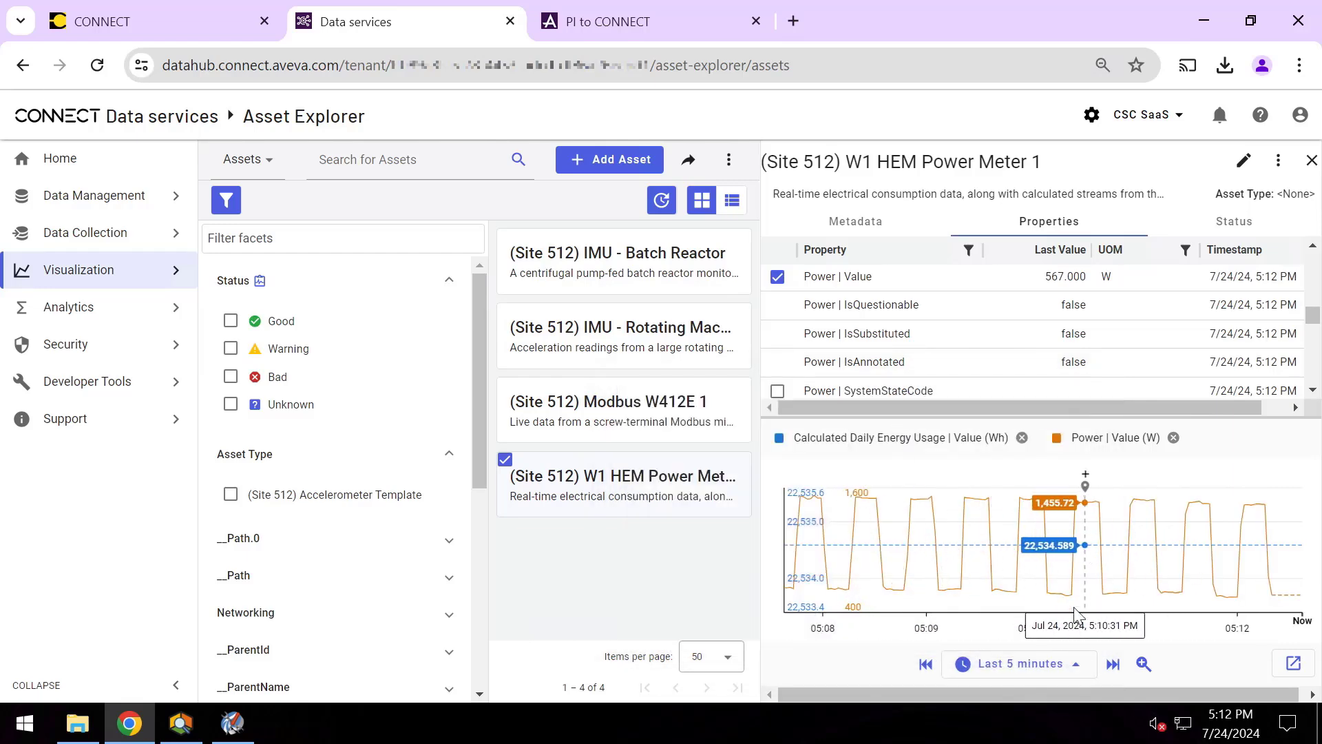
left_click(1068, 665)
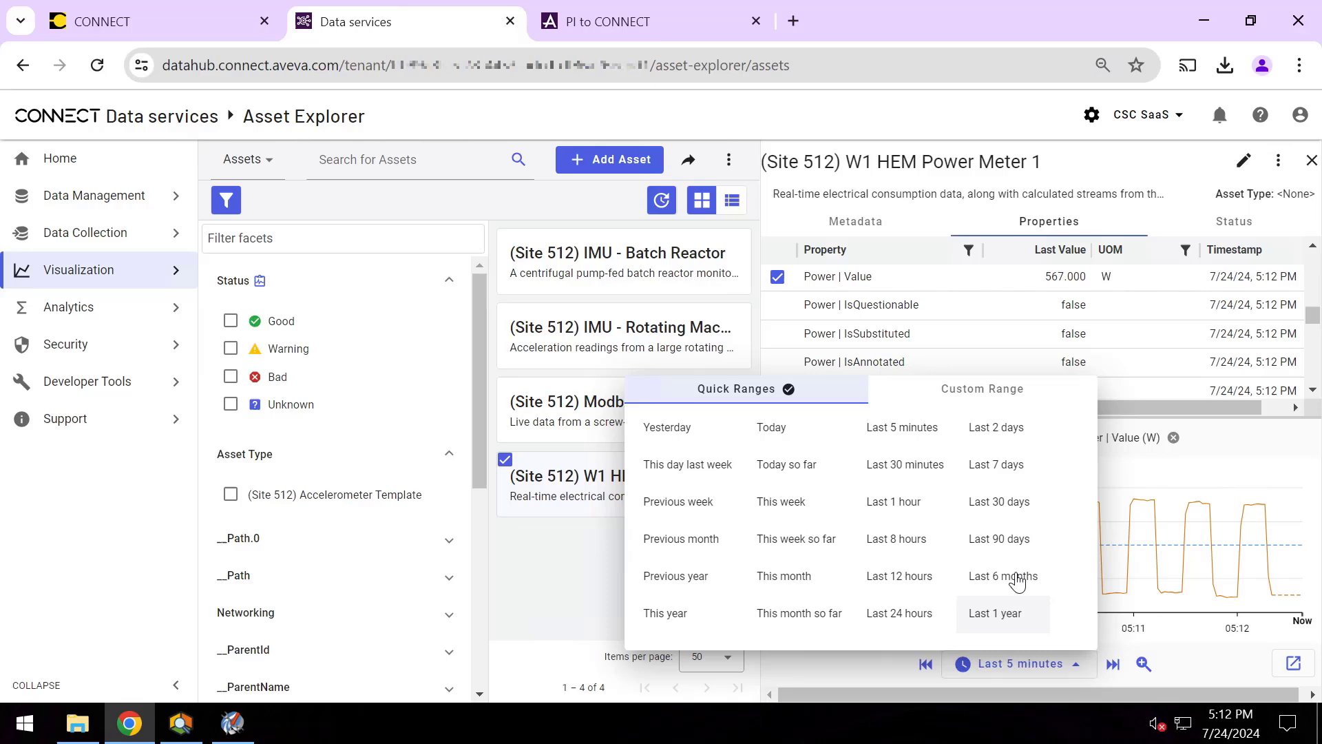
left_click(1007, 427)
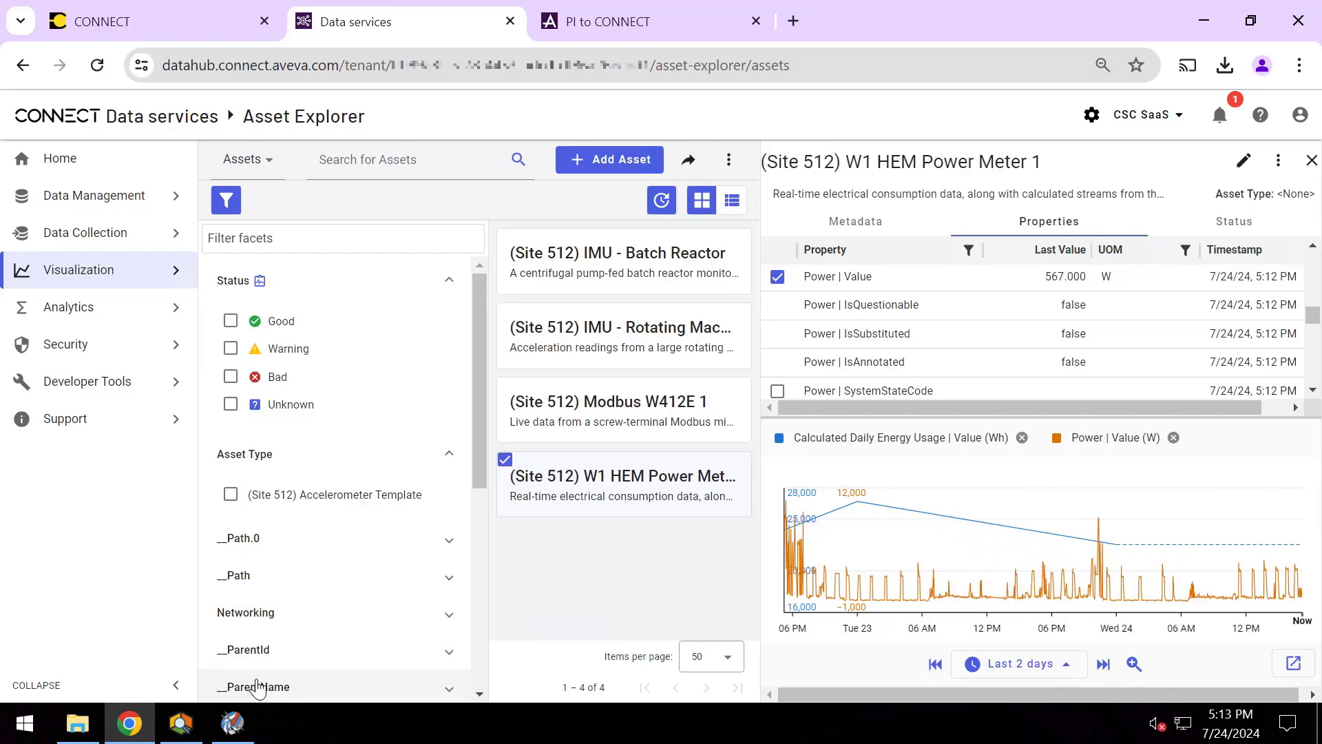
left_click(182, 723)
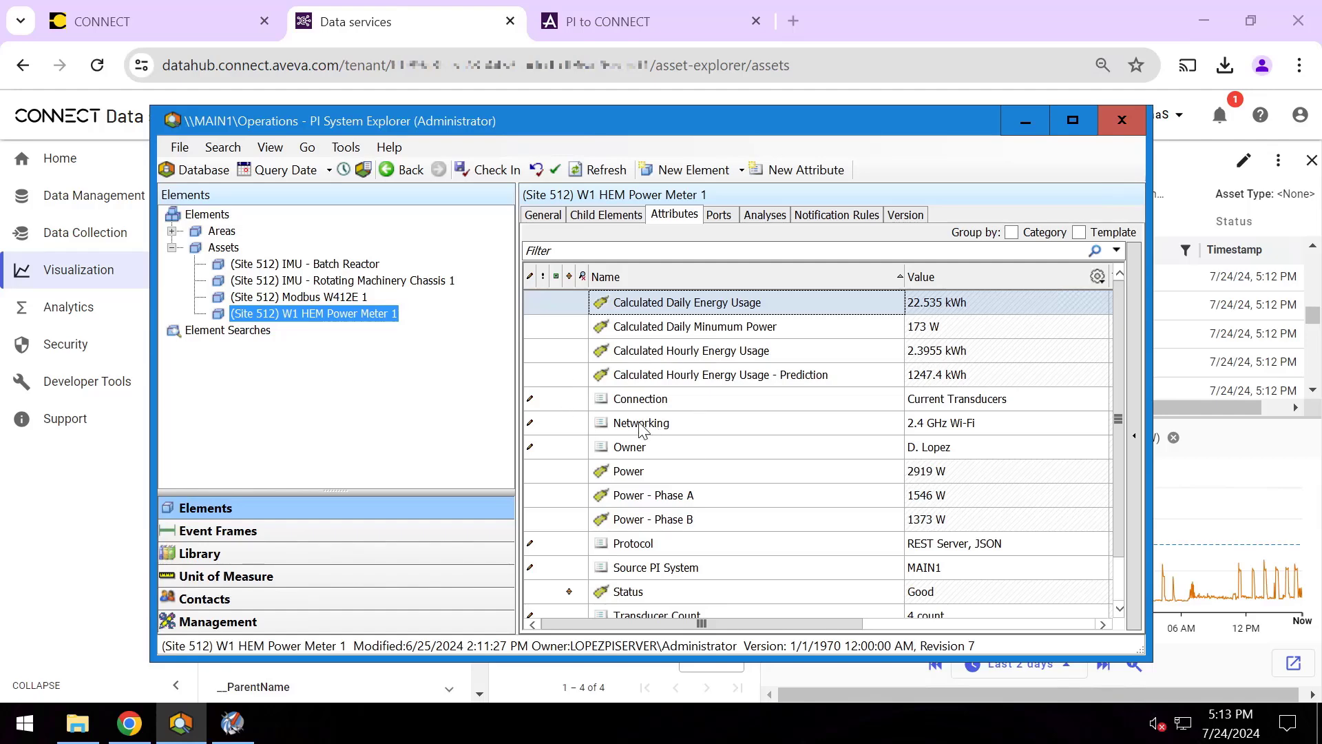
Review PI current values and the Downloads folder, then return to the Data services browser tab
left_click(232, 723)
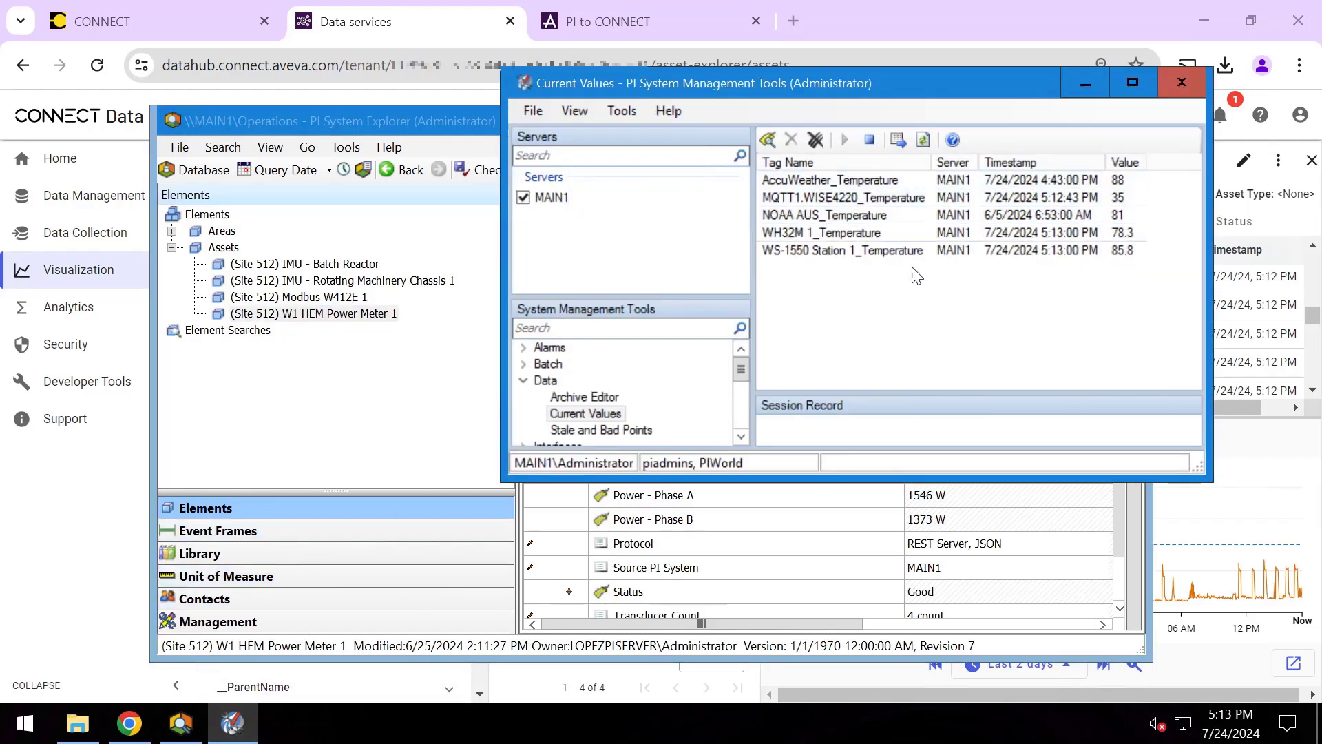
left_click(78, 723)
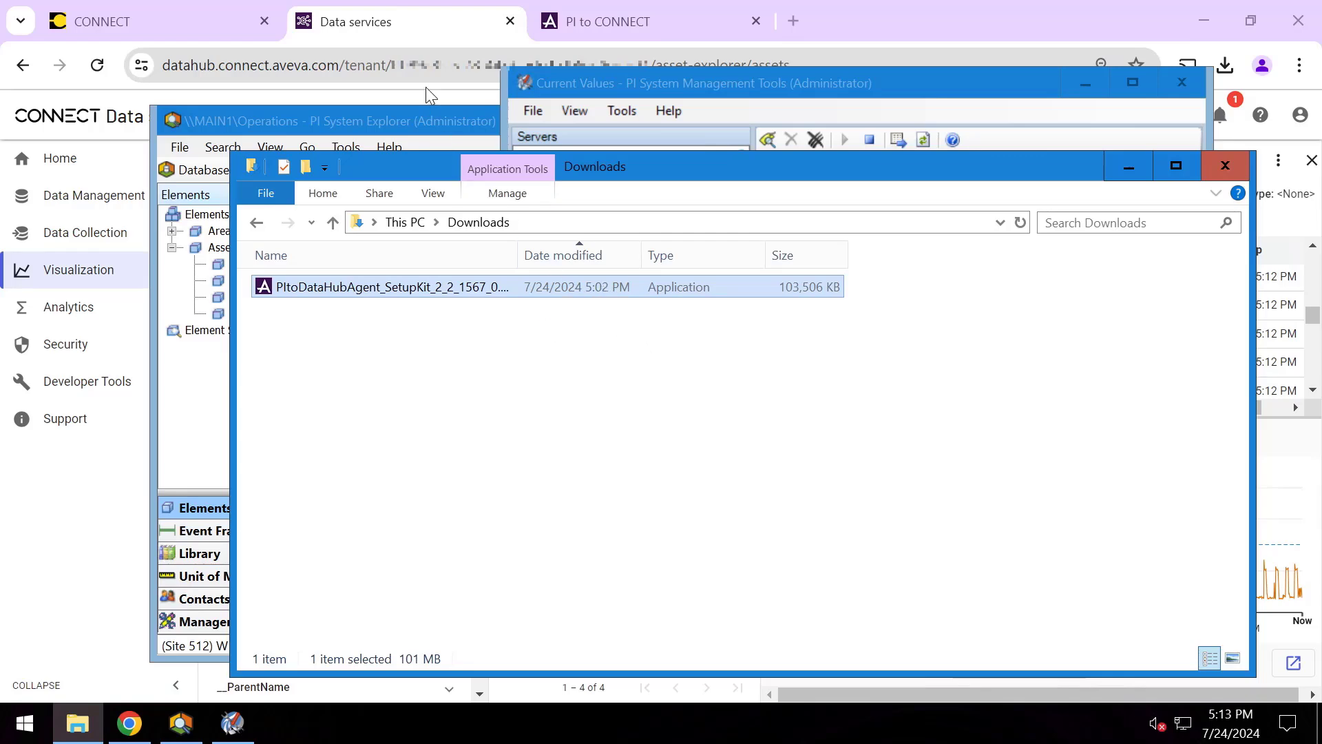
left_click(422, 35)
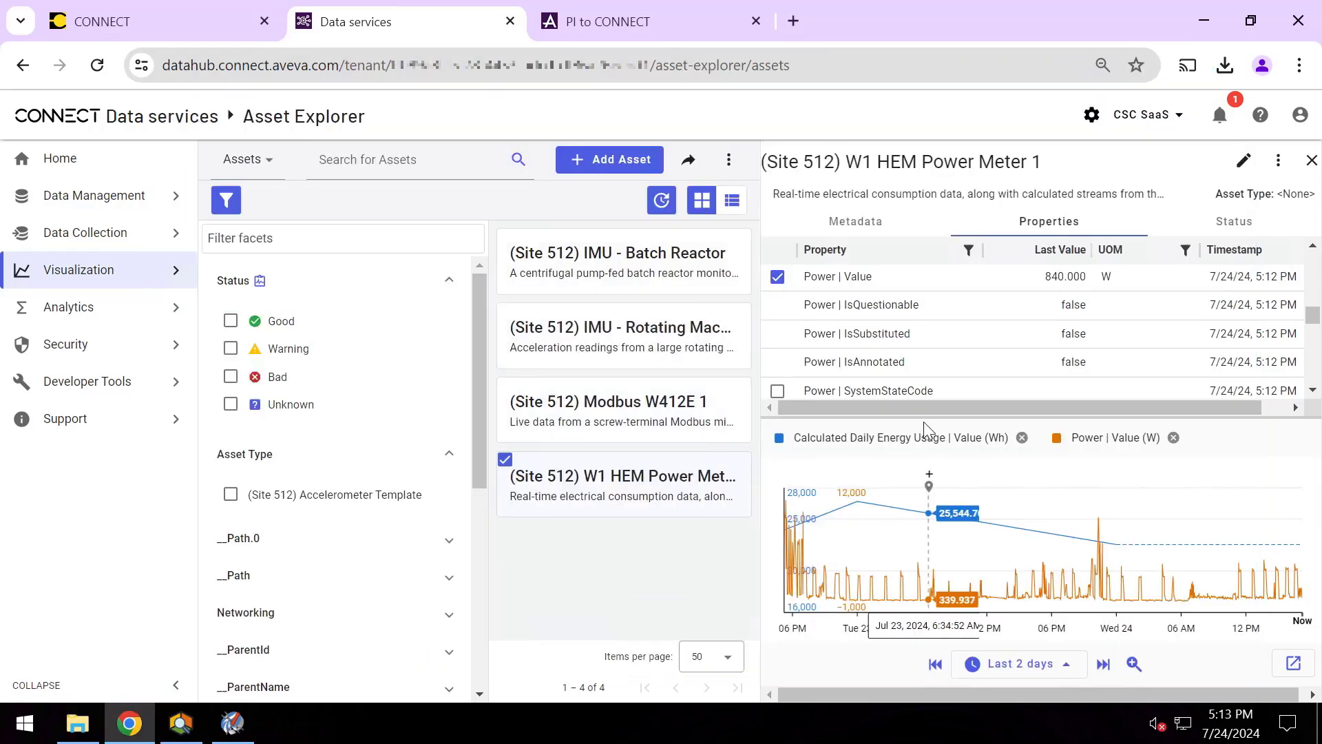
Go through Sequential Data Store to PI to CONNECT Agents and open the MAIN1 Agent details
left_click(177, 195)
left_click(218, 198)
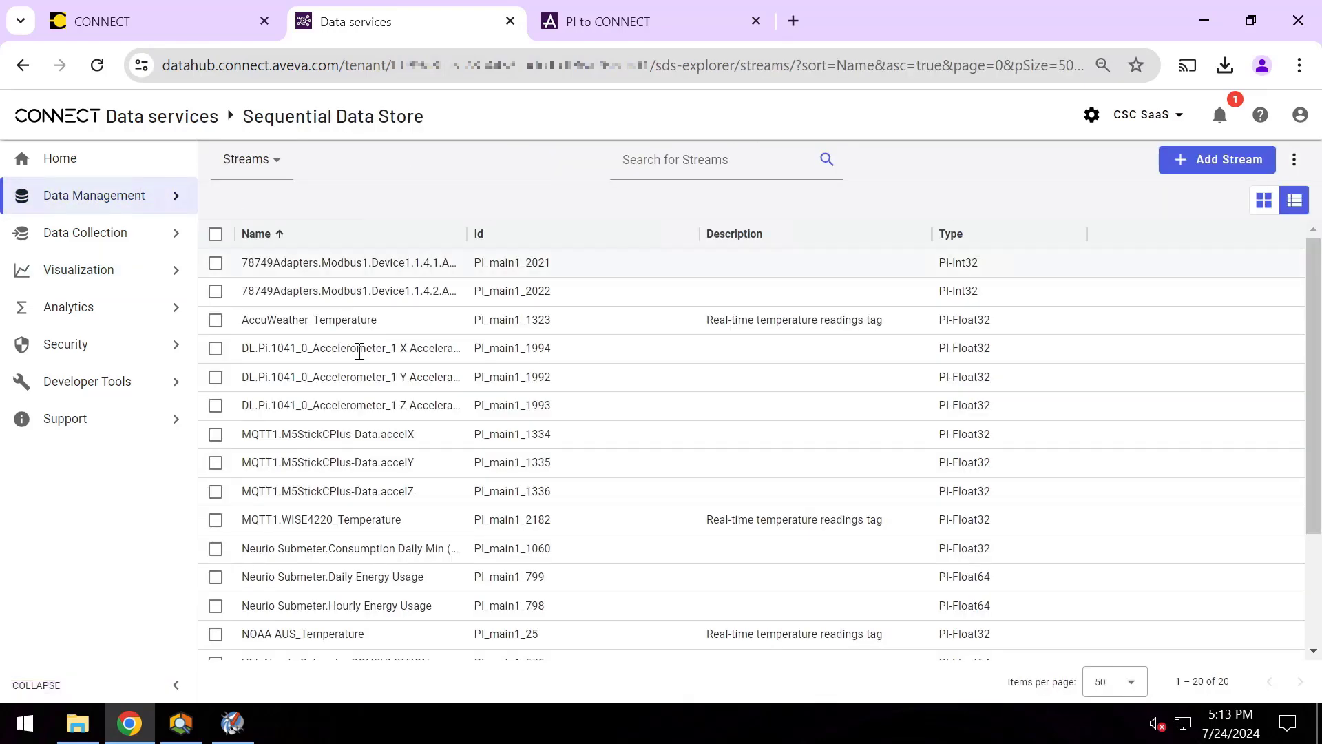
left_click(177, 232)
left_click(251, 268)
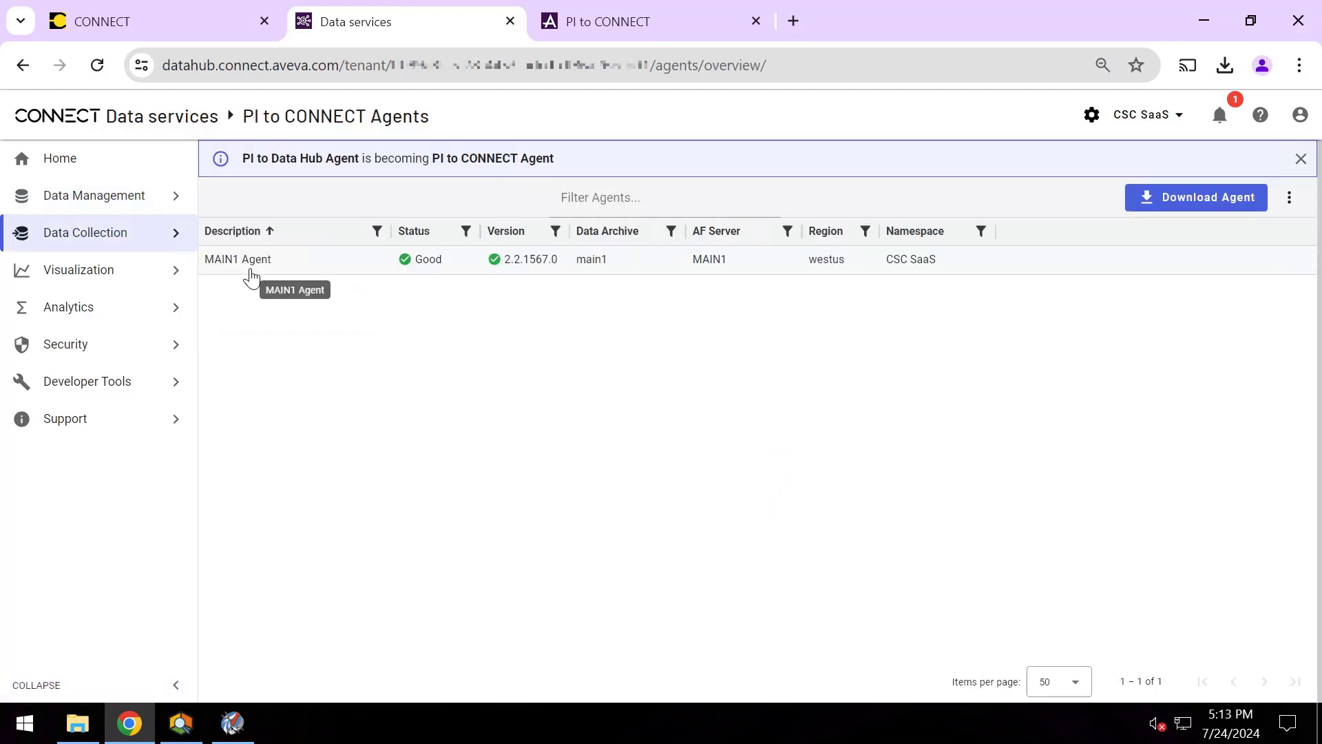
left_click(251, 268)
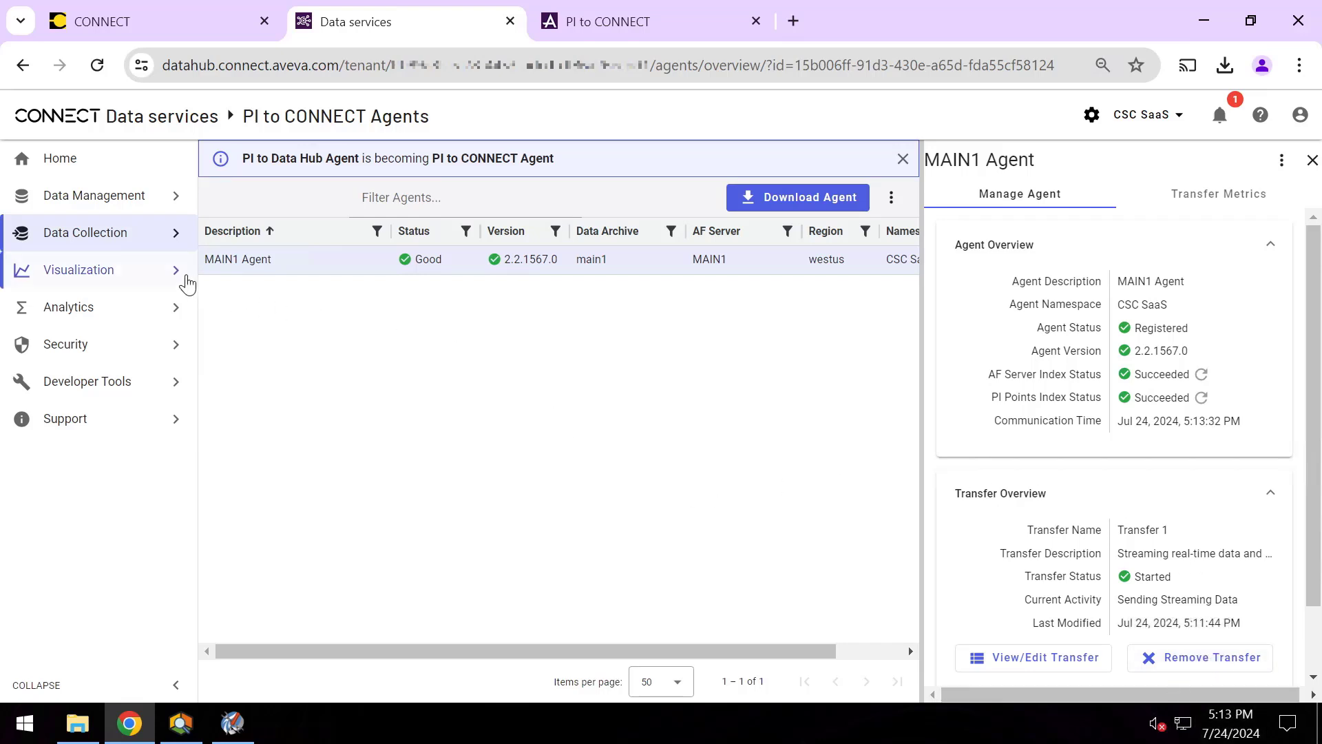
Reopen W1 HEM Power Meter 1 in Asset Explorer and tick Power | Value for trending
mouse_move(186, 282)
left_click(262, 308)
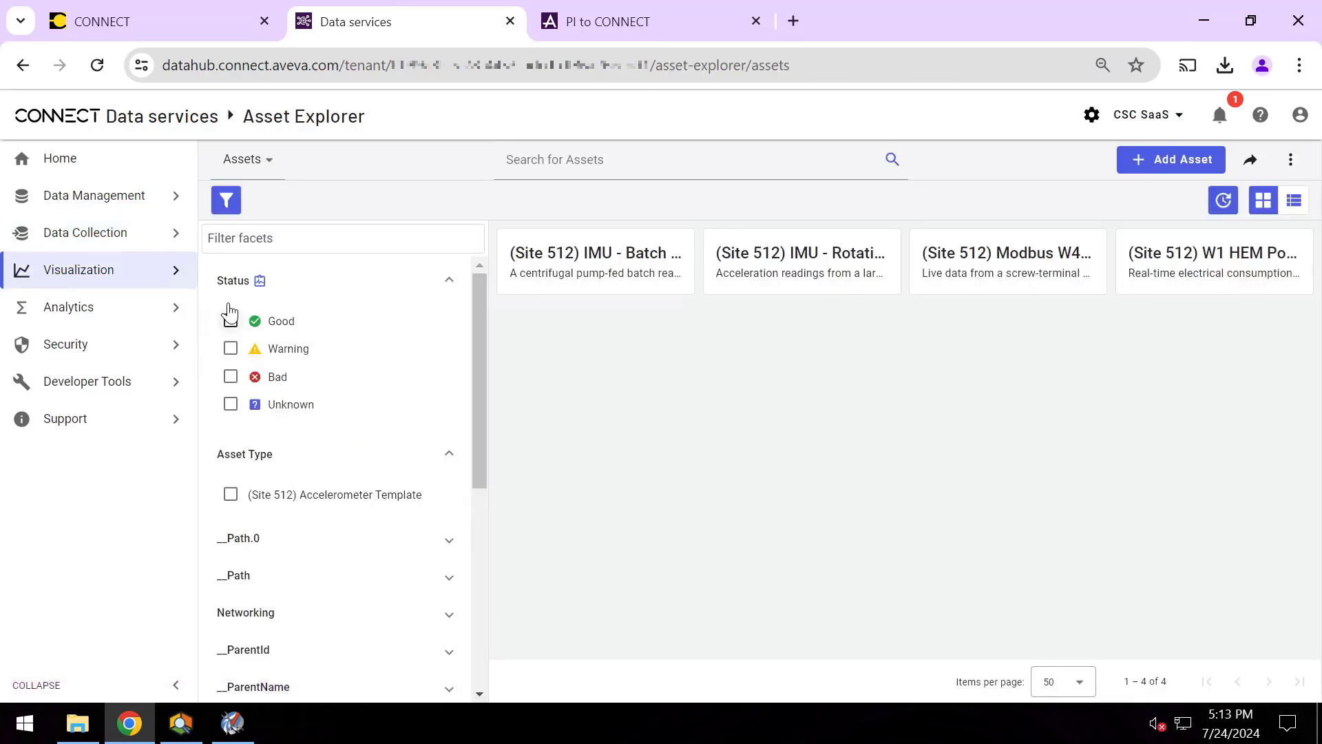
left_click(1177, 248)
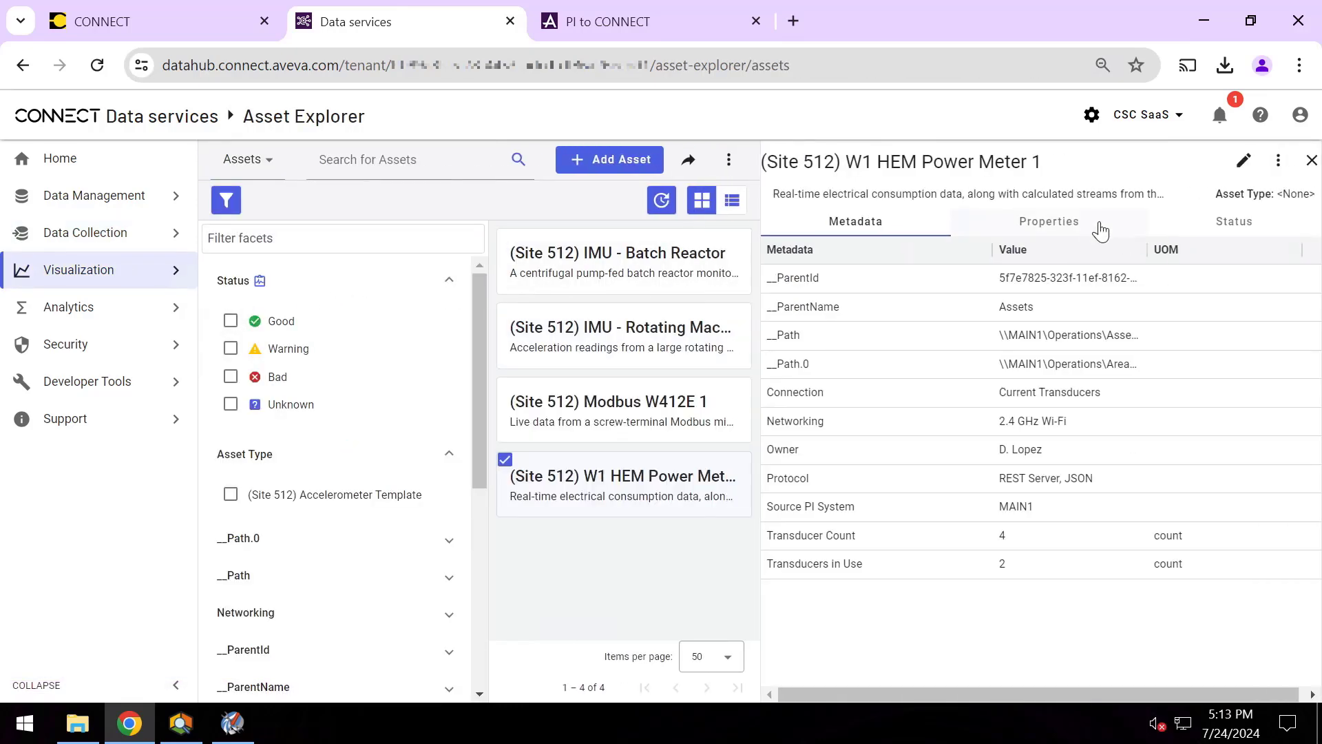
left_click(1084, 221)
scroll(818, 319, "down", 3)
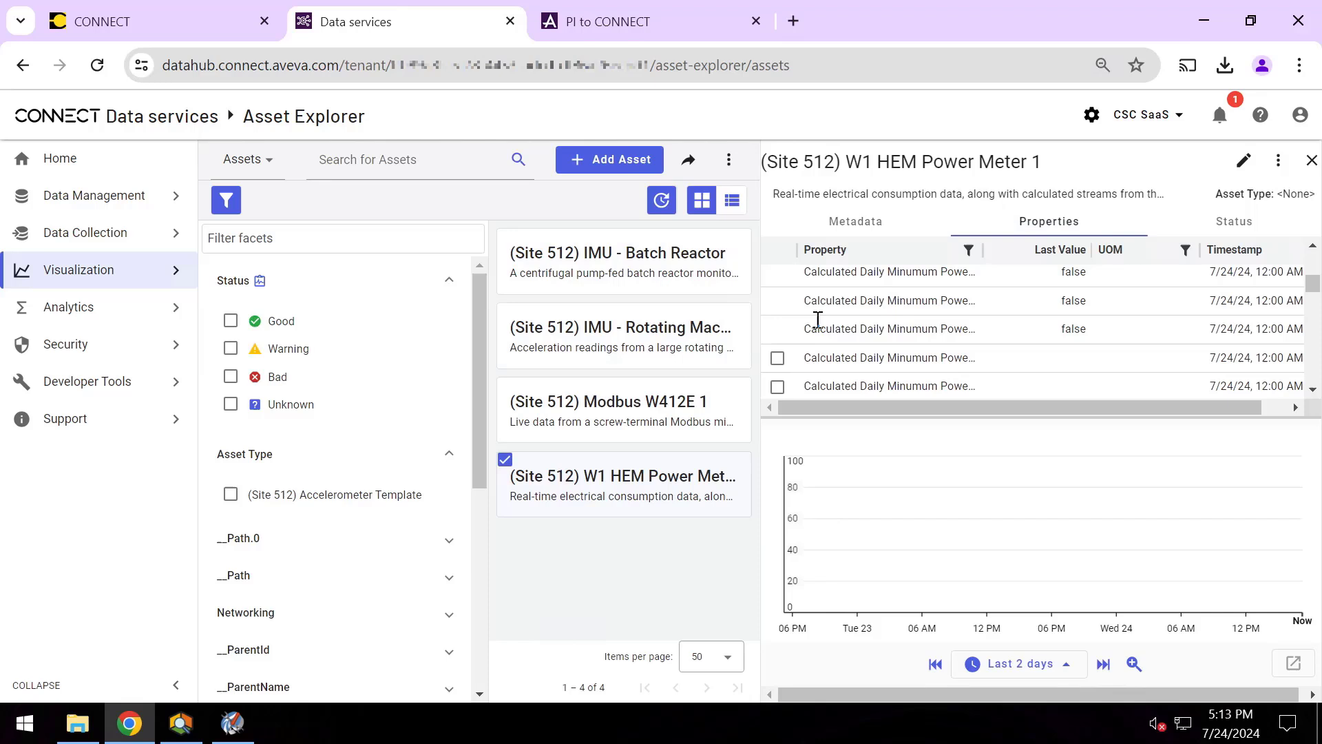
scroll(817, 320, "down", 3)
left_click(777, 381)
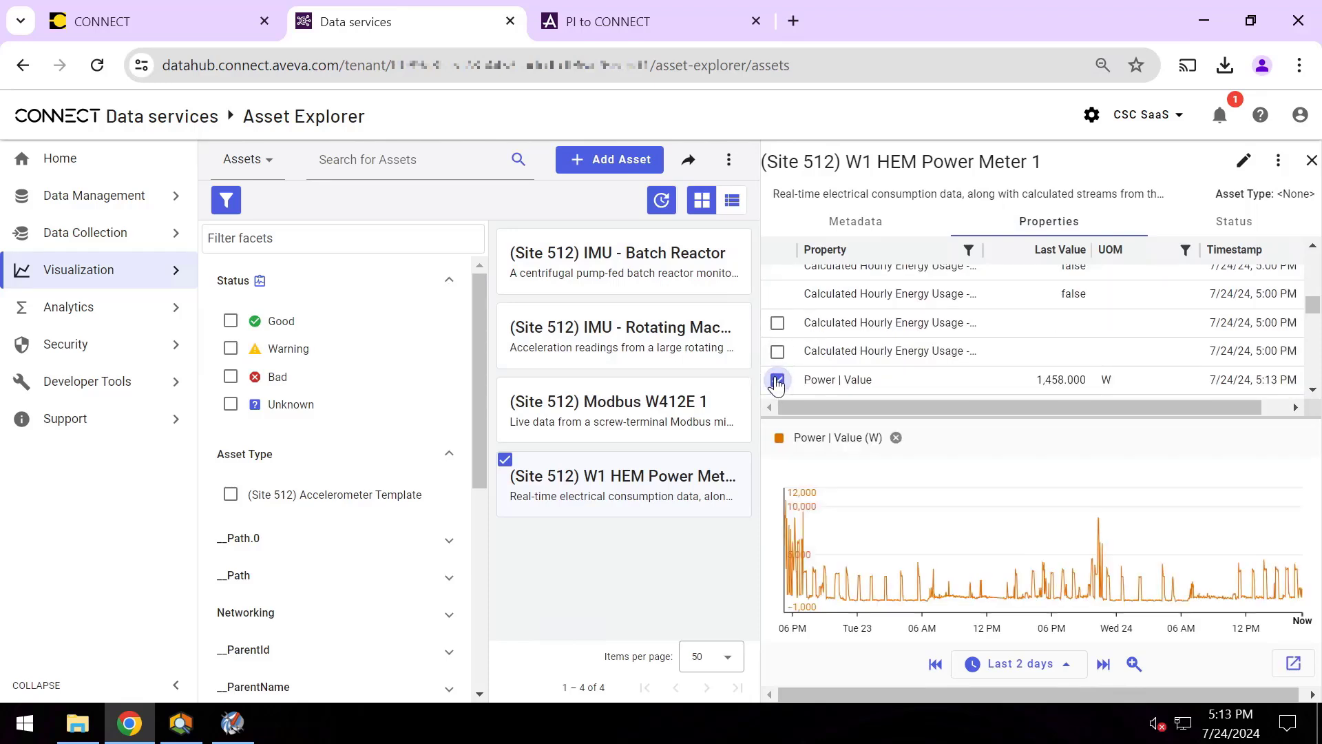
Open the Power | Value chart with View full trend, launching a new Trend page tab
left_click(1293, 663)
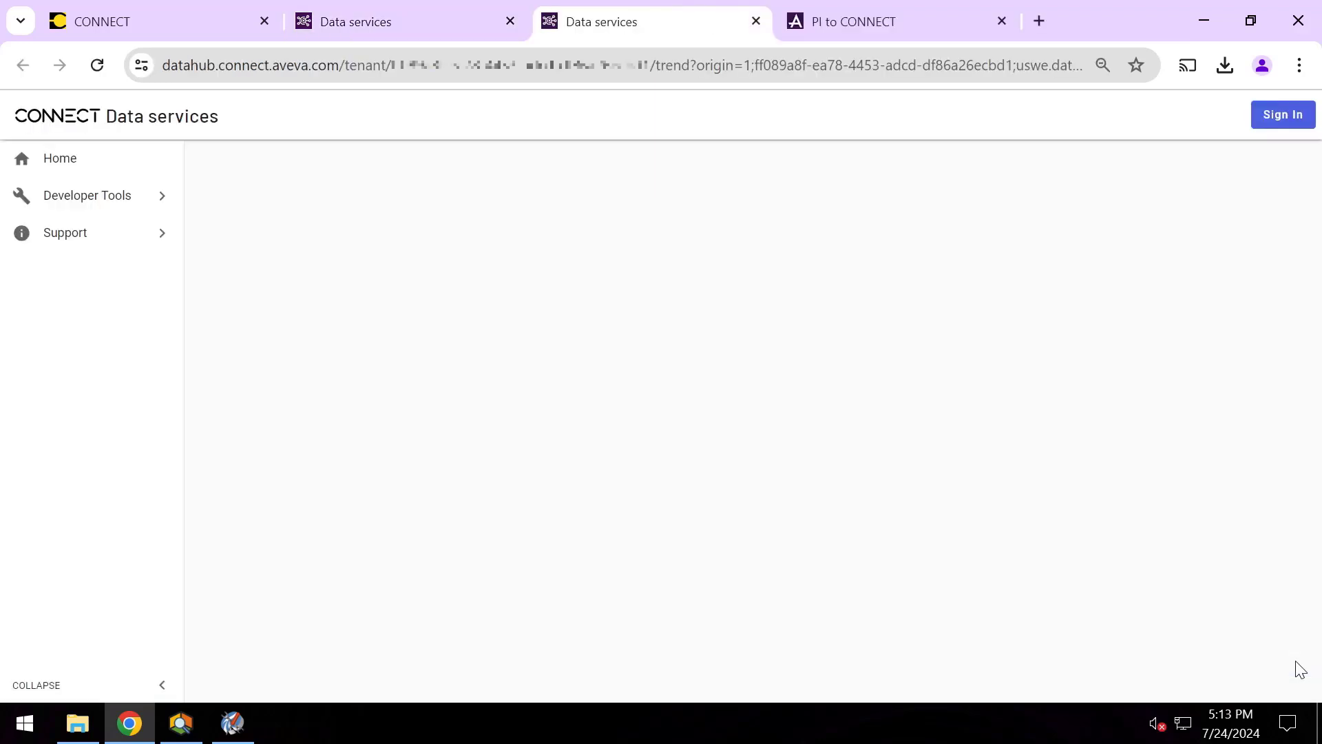